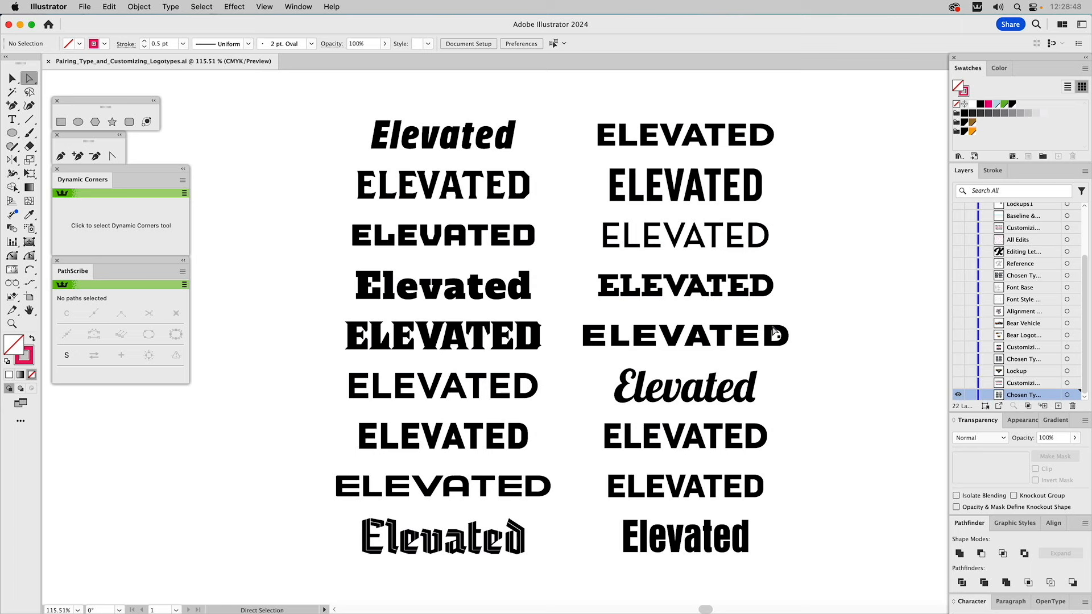
Step: Hide the chosen type samples, show only the Berthold Akzidenz Grotesk customizing layer, and make it active
key(v)
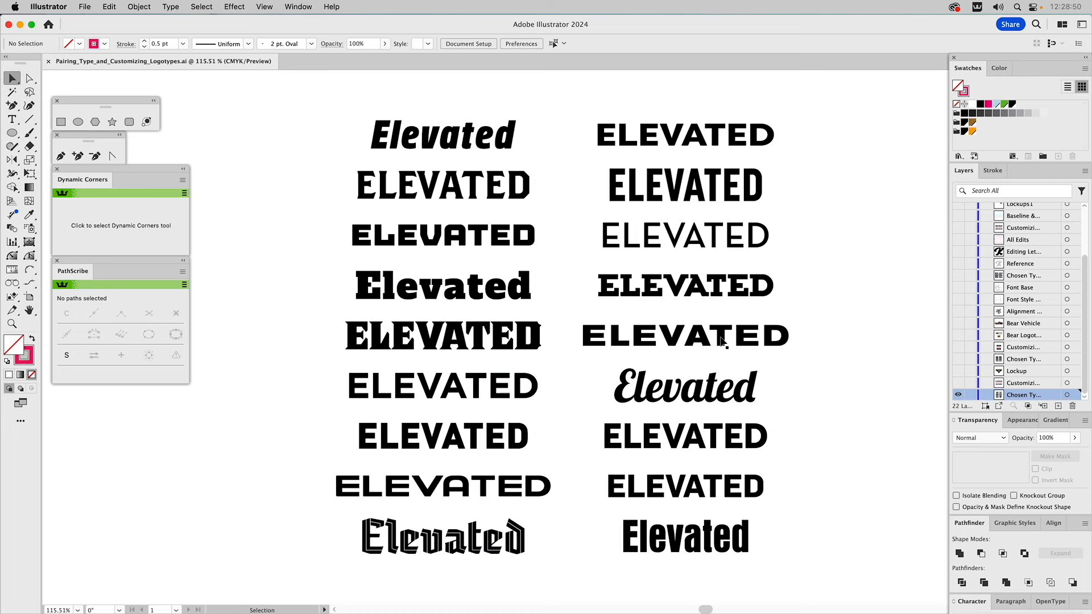
click(725, 340)
click(844, 291)
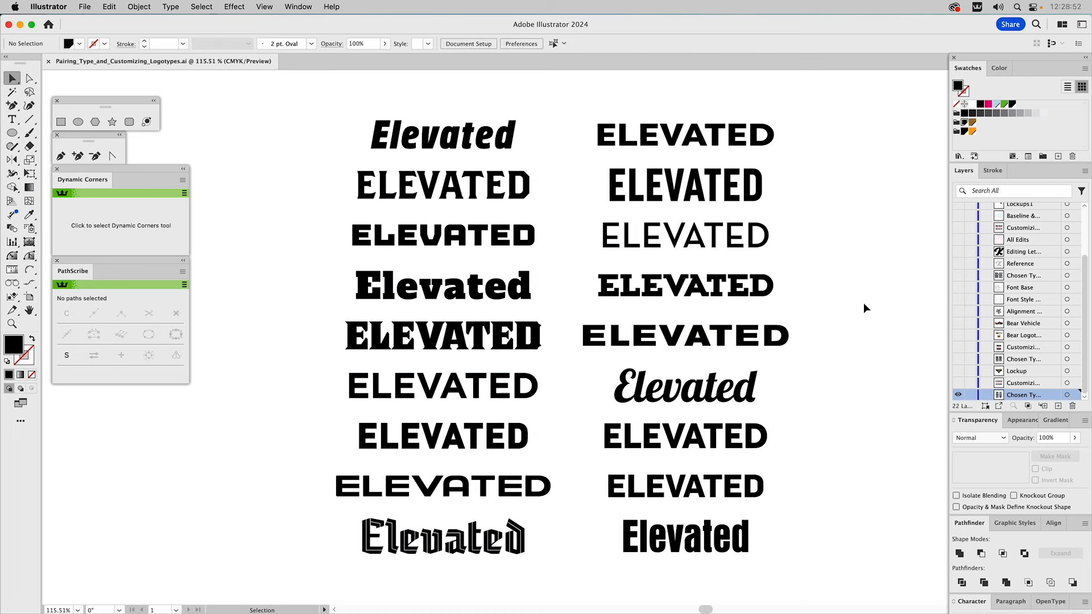
alt+click(959, 384)
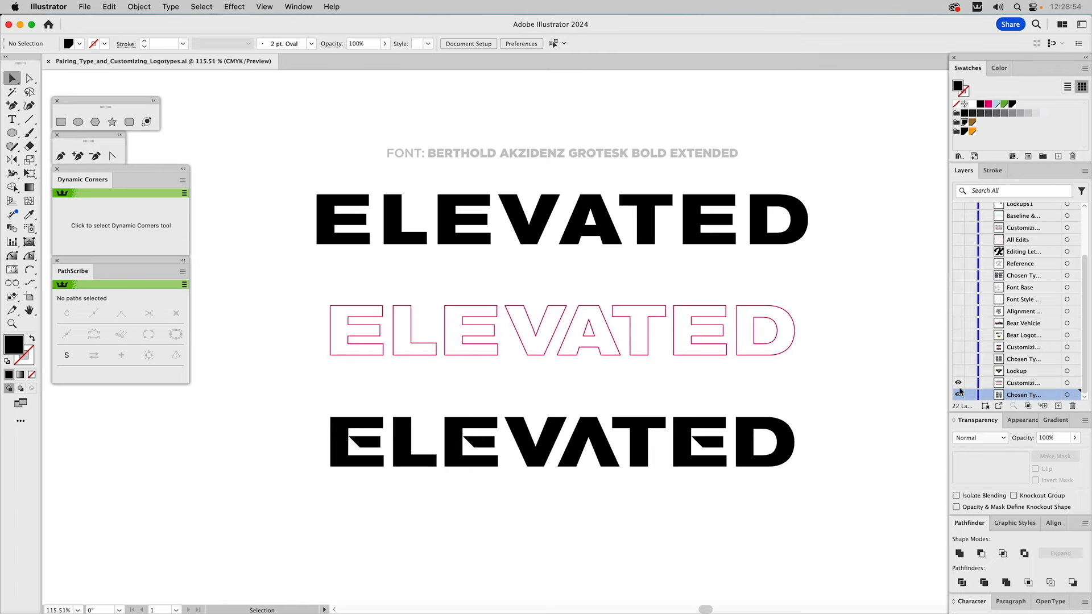
click(1011, 384)
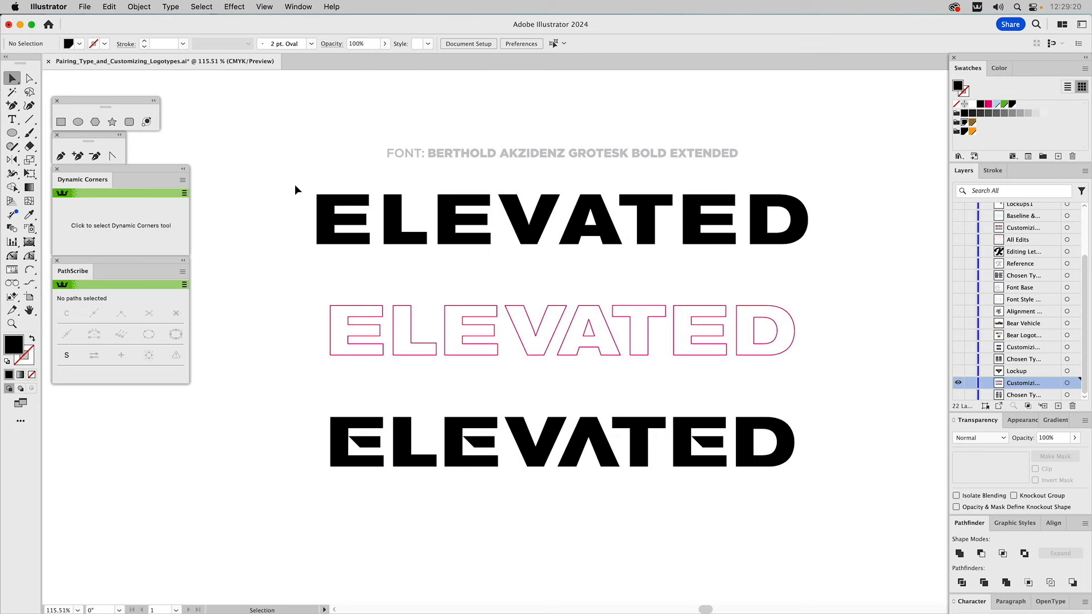
Step: Examine the anchor points of the solid ELEVATED wordmark and the points and handles in the outlined V's inner notch
drag(295, 184, 894, 261)
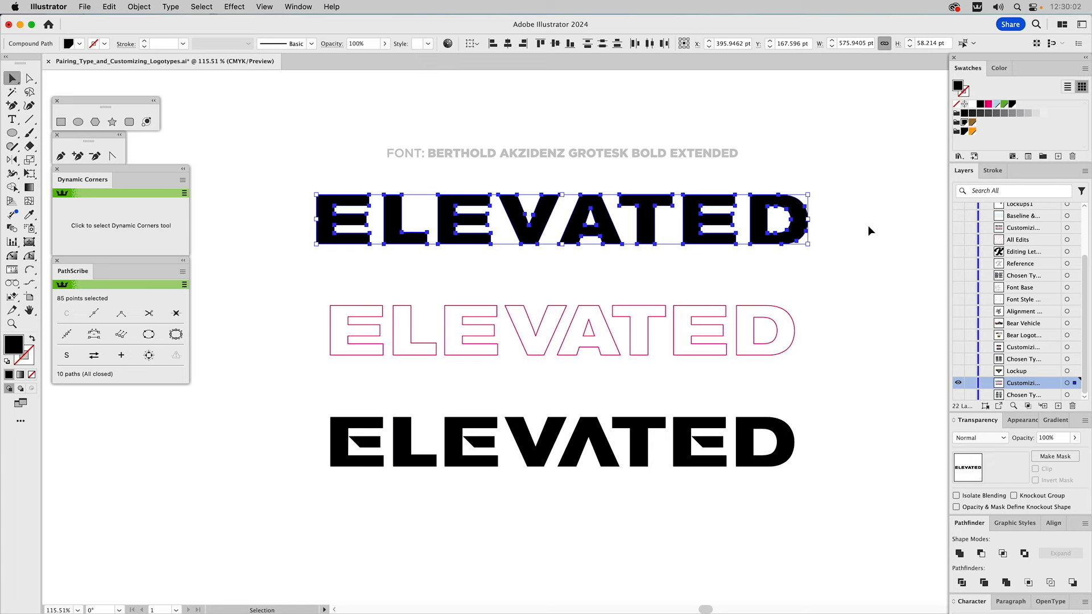
click(873, 274)
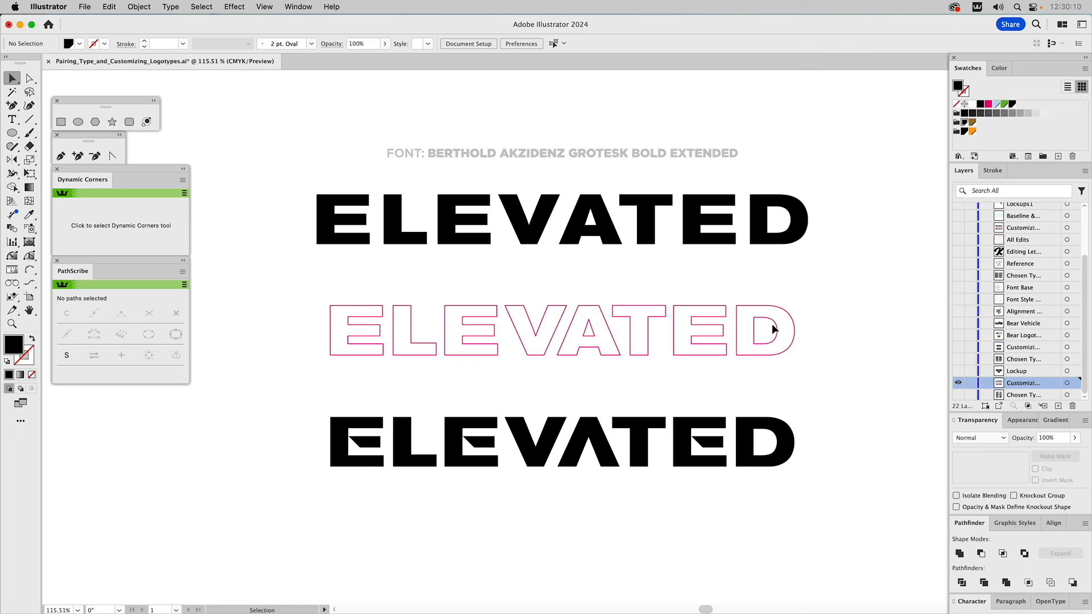
click(544, 320)
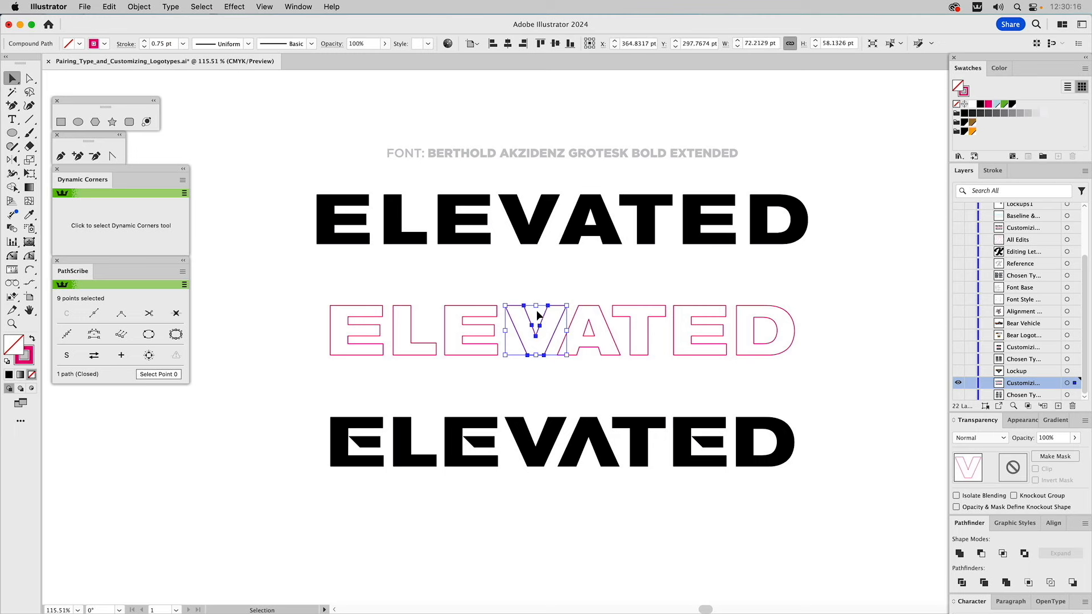
key(a)
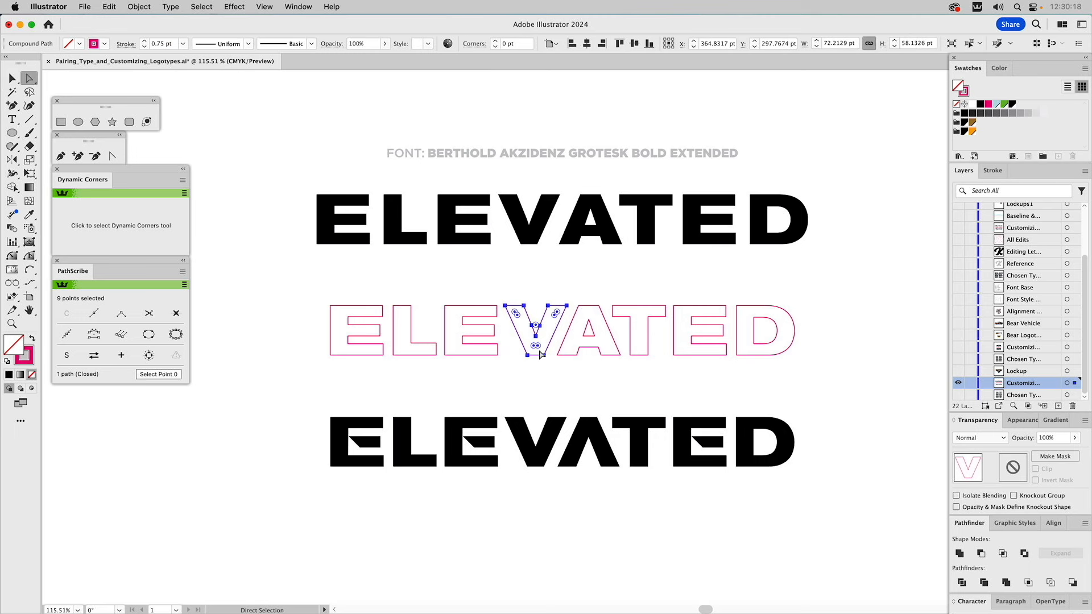
key(z)
drag(504, 292, 571, 373)
key(a)
click(593, 319)
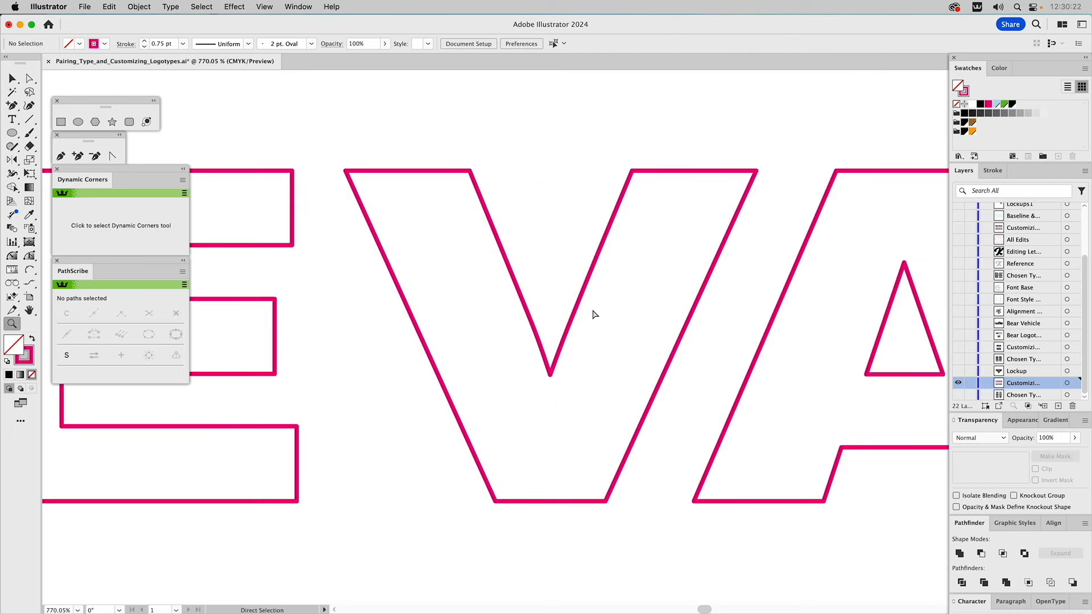
click(572, 332)
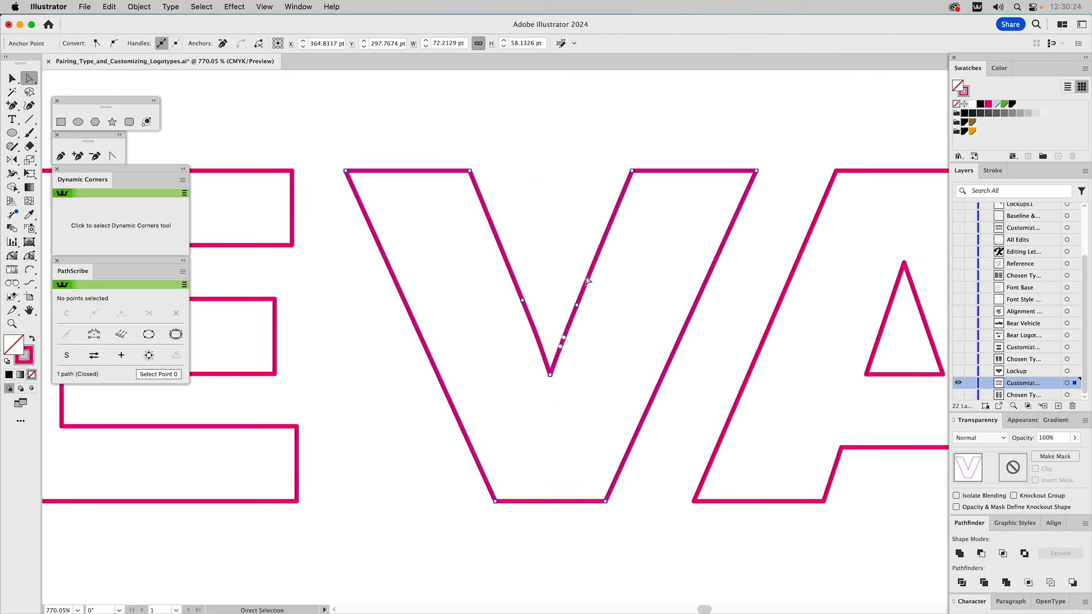
click(560, 346)
click(552, 296)
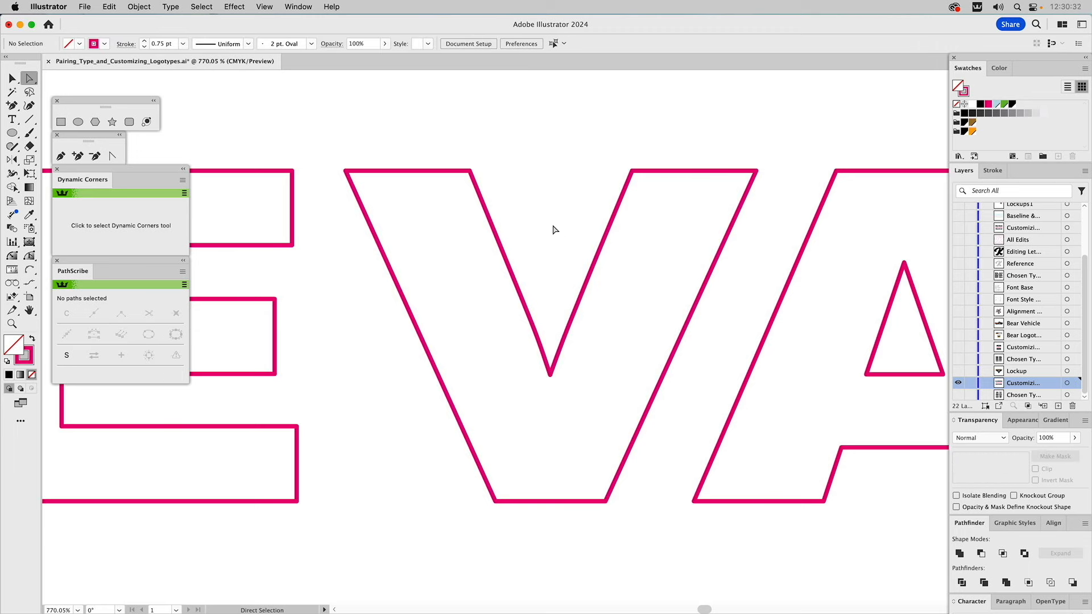
drag(536, 266, 509, 316)
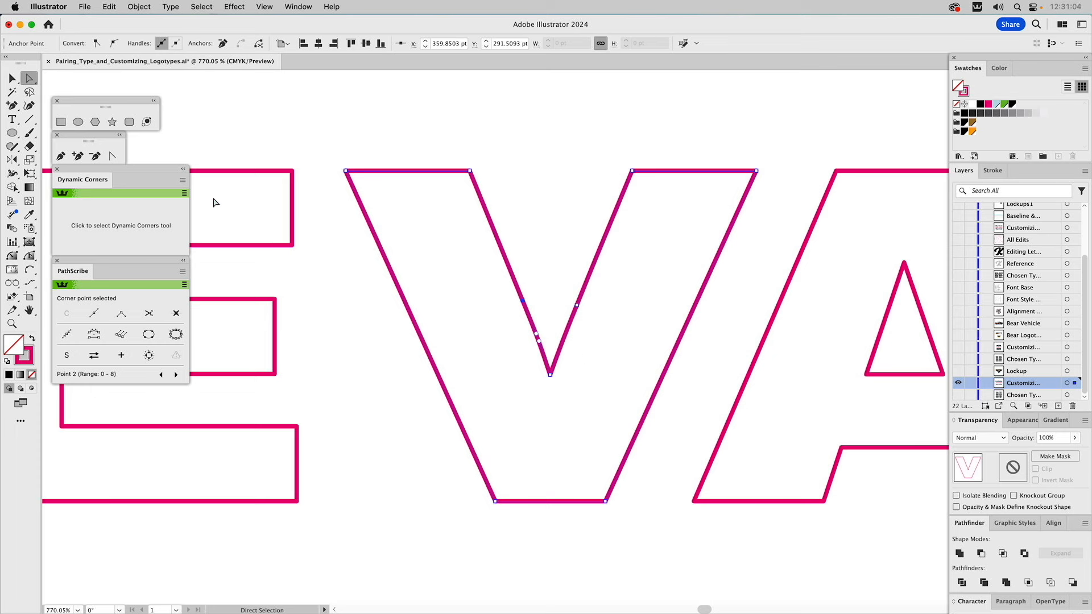
Step: Add an anchor point near the upper end of each of the outlined V's two inner edges
click(78, 157)
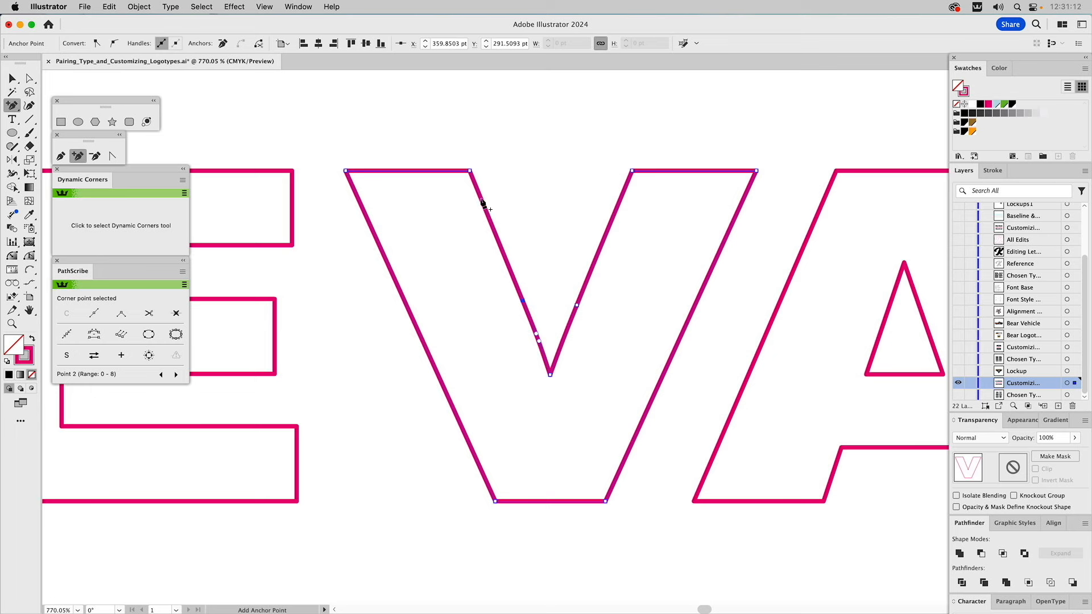
key(super)
click(487, 213)
click(618, 209)
Step: Slide the added and original mid-edge points down each inner edge, snapping the added point onto the original's position so the edges cross
key(a)
drag(635, 200, 561, 322)
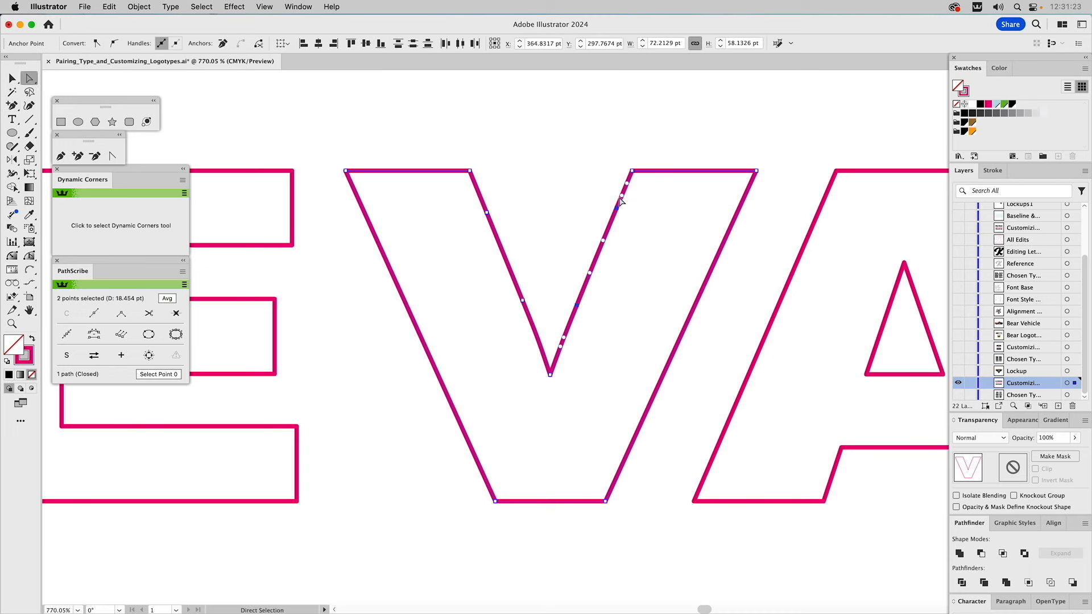
drag(617, 211, 575, 308)
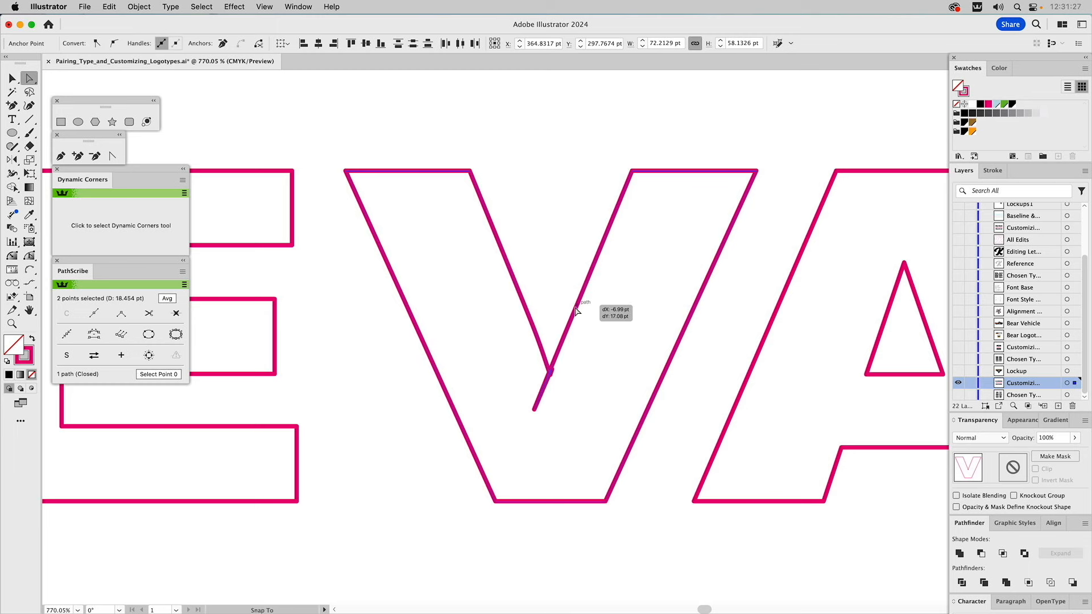
drag(576, 309, 509, 321)
mouse_move(502, 199)
mouse_down()
mouse_move(477, 227)
mouse_move(535, 330)
mouse_move(524, 304)
mouse_up()
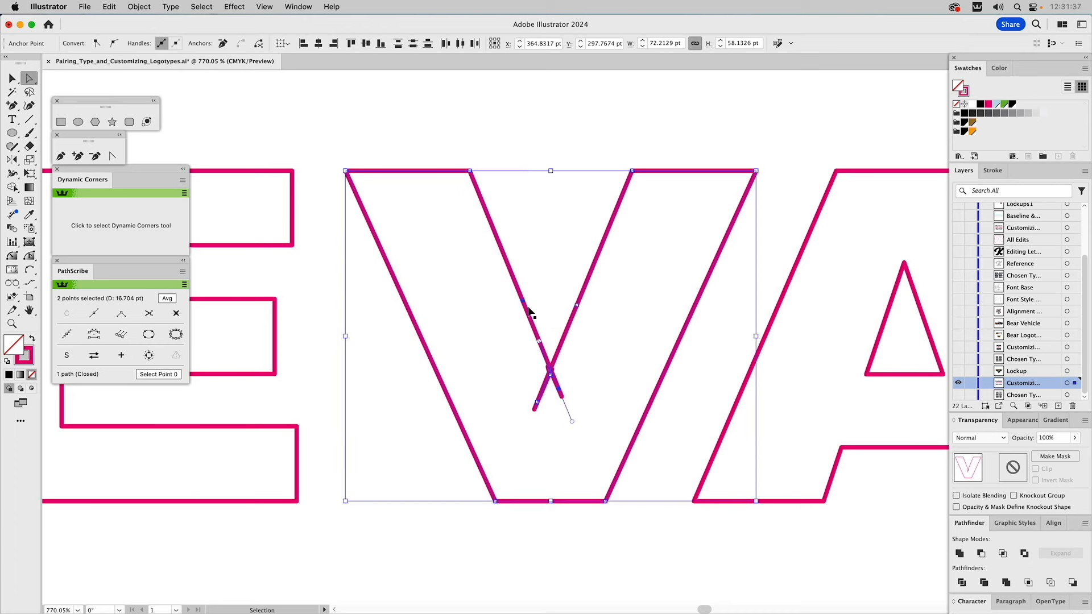
Step: Unite the overlapping V path and delete the leftover fragments at the notch, keeping the main V outline
click(960, 554)
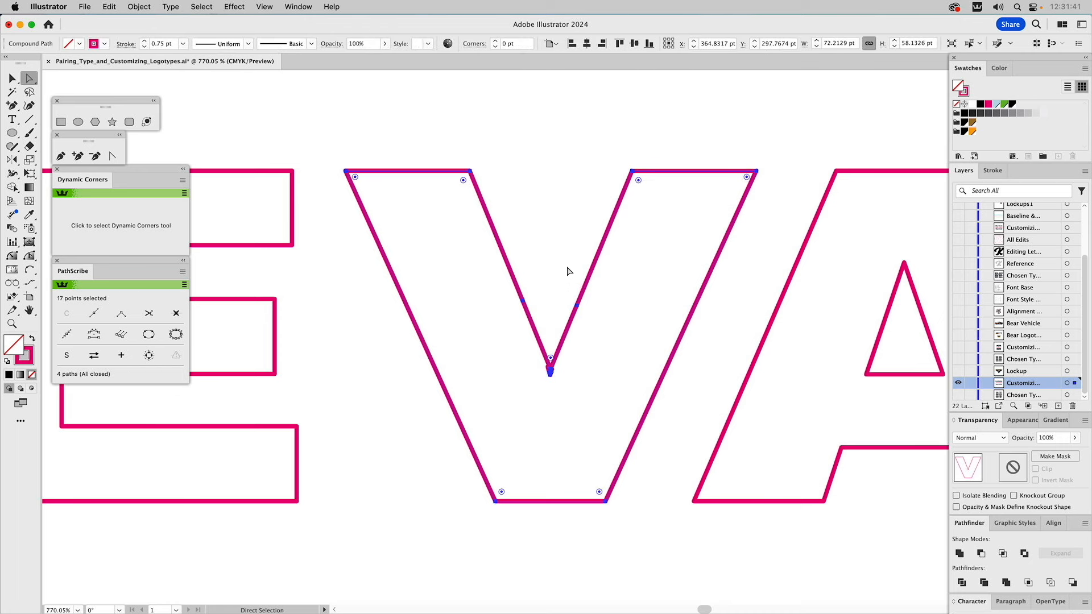
key(v)
double_click(602, 253)
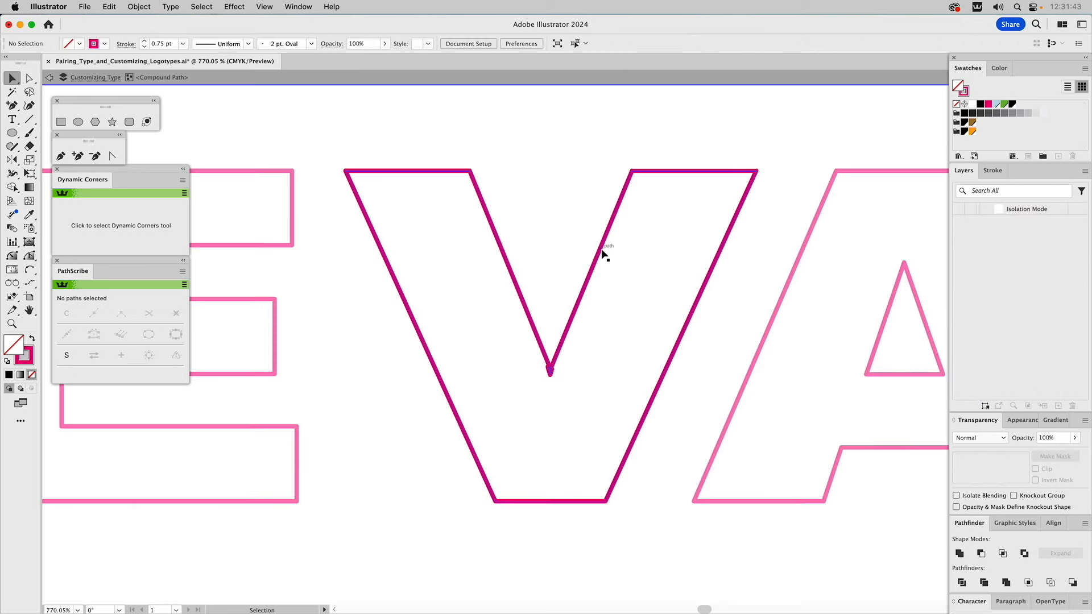
click(597, 334)
drag(593, 337, 518, 398)
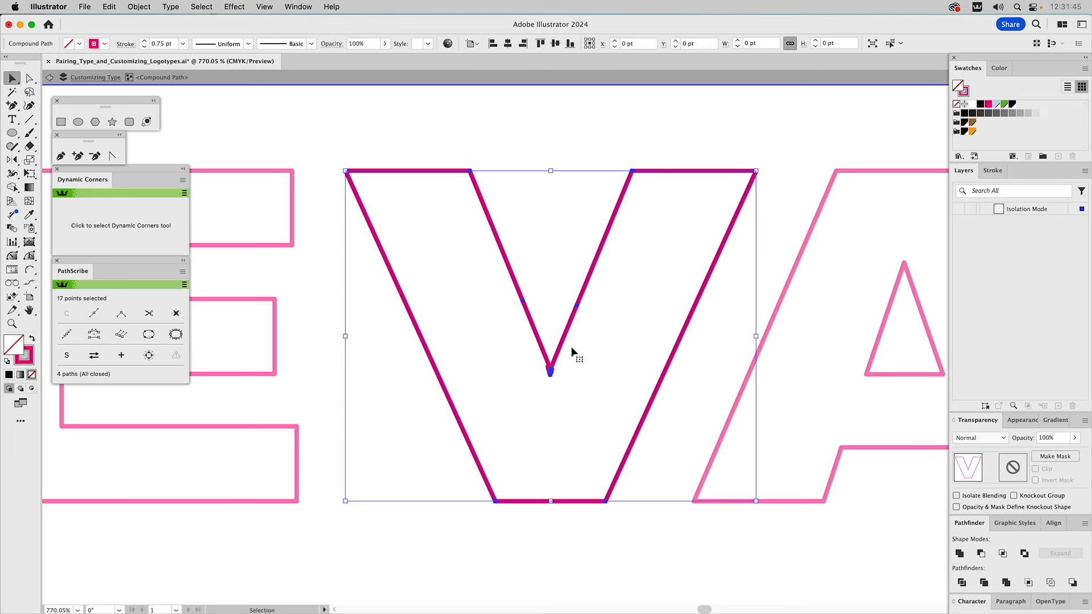
shift+click(577, 298)
key(Delete)
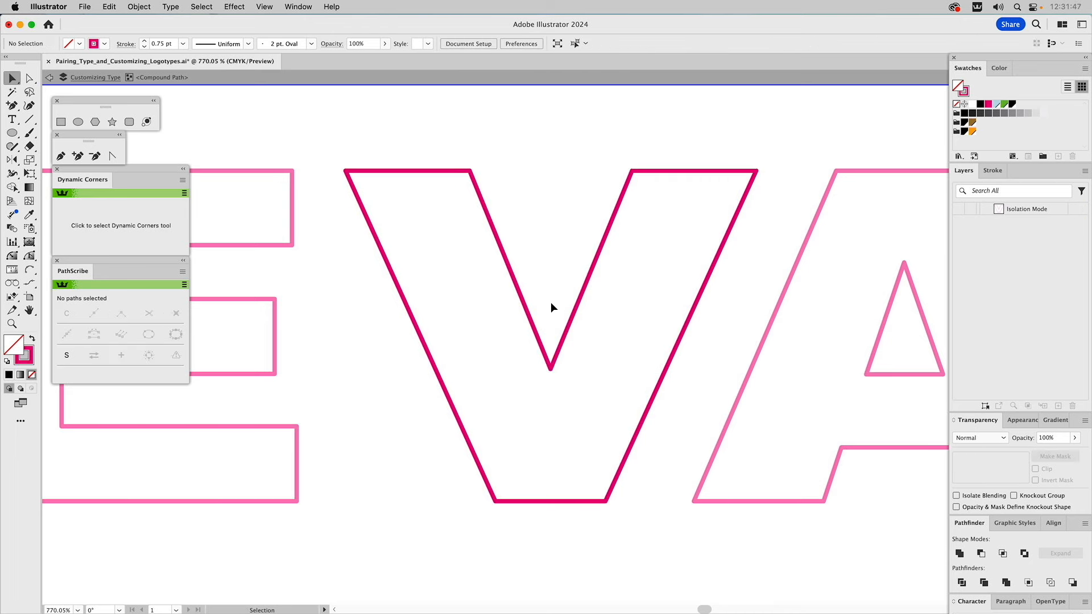
Step: Remove the two redundant anchor points midway along the V's inner edges
key(a)
drag(474, 266, 629, 355)
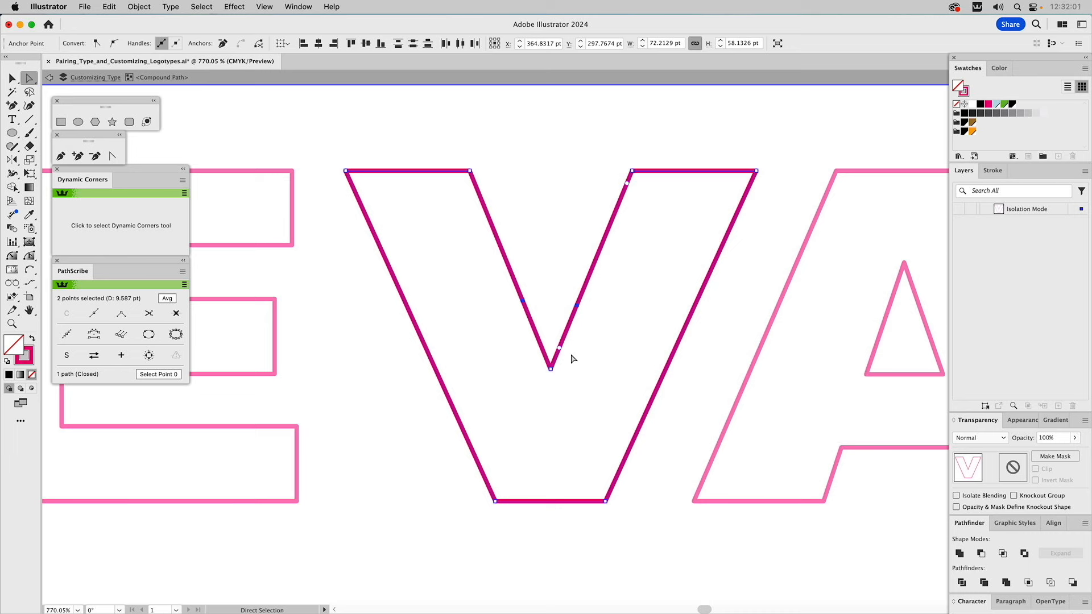
click(551, 368)
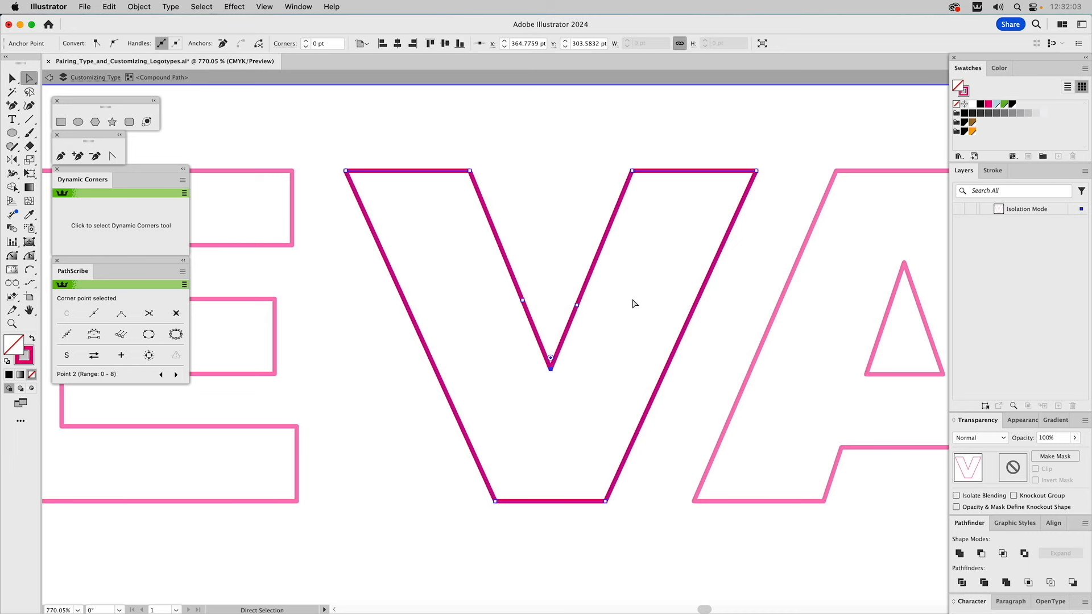
drag(614, 297, 485, 327)
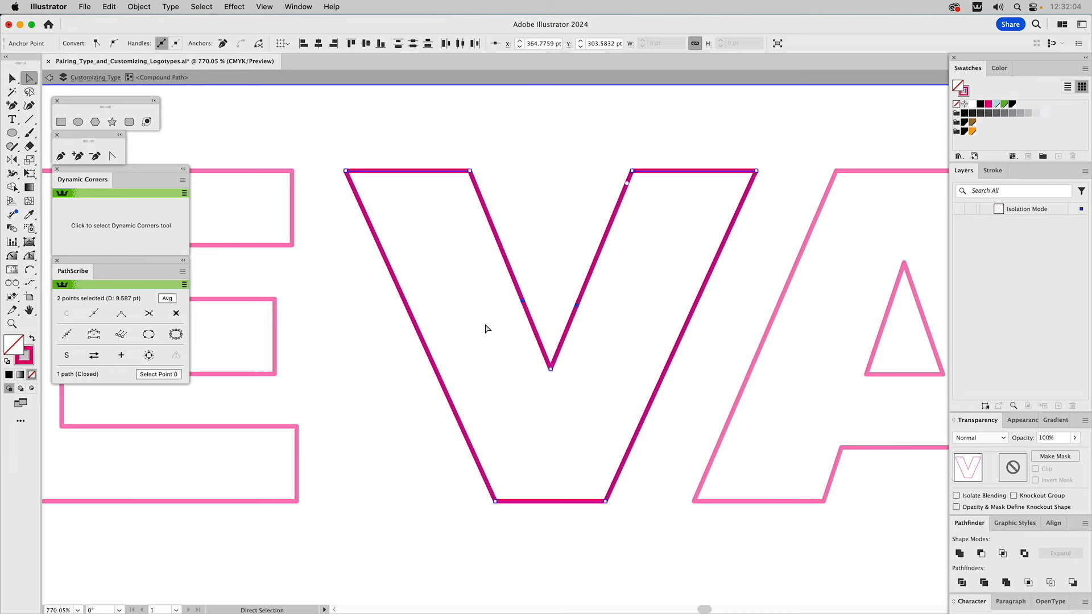
click(222, 46)
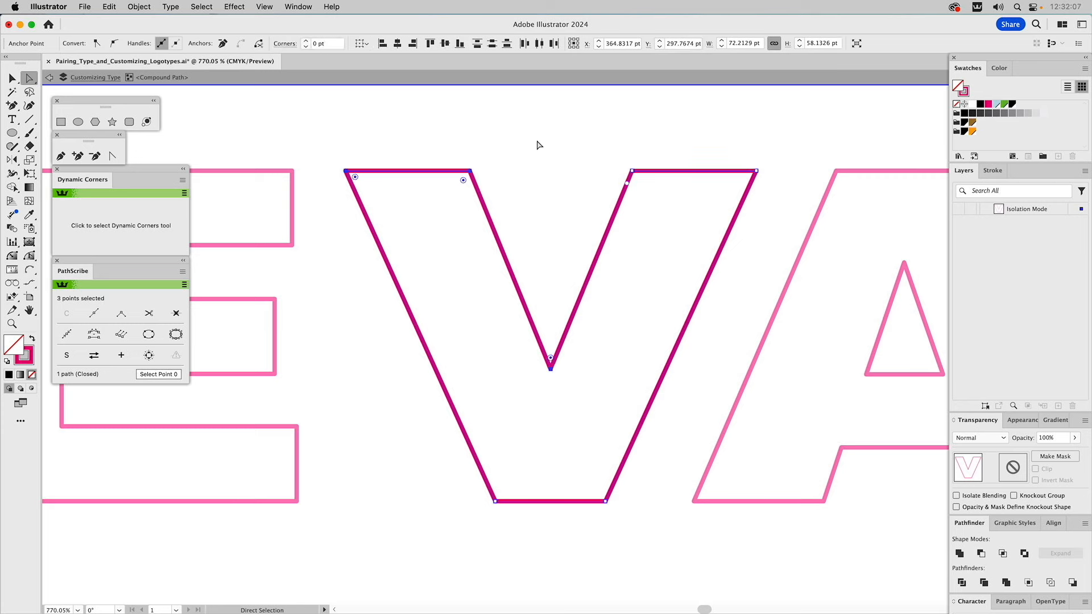
Step: Clean up the V's two upper inner corner points with PathScribe and leave isolation mode
drag(453, 147, 487, 196)
drag(607, 146, 650, 204)
click(68, 334)
key(v)
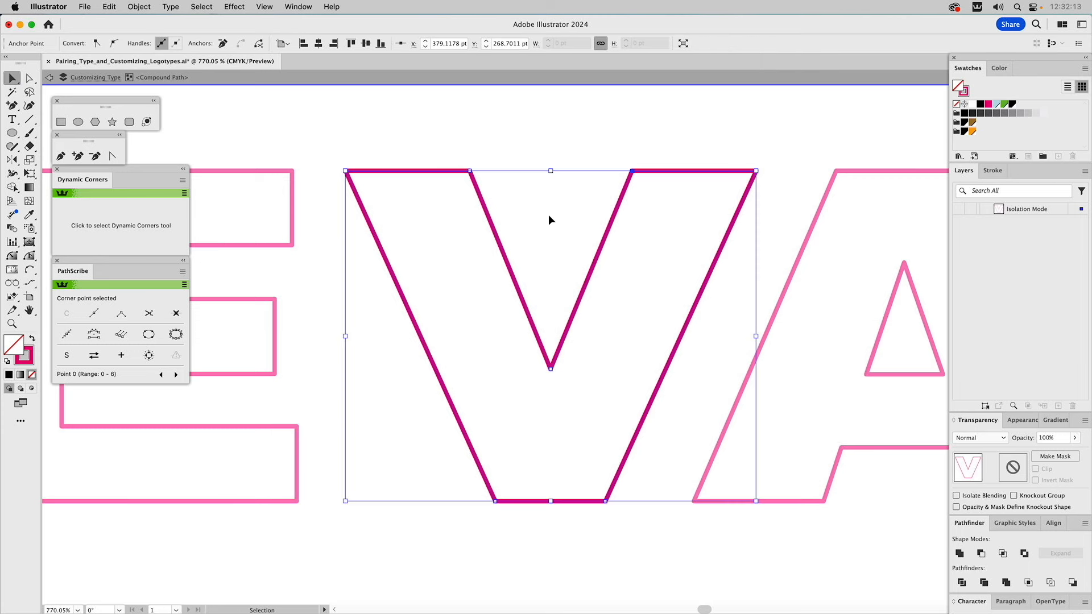
double_click(549, 214)
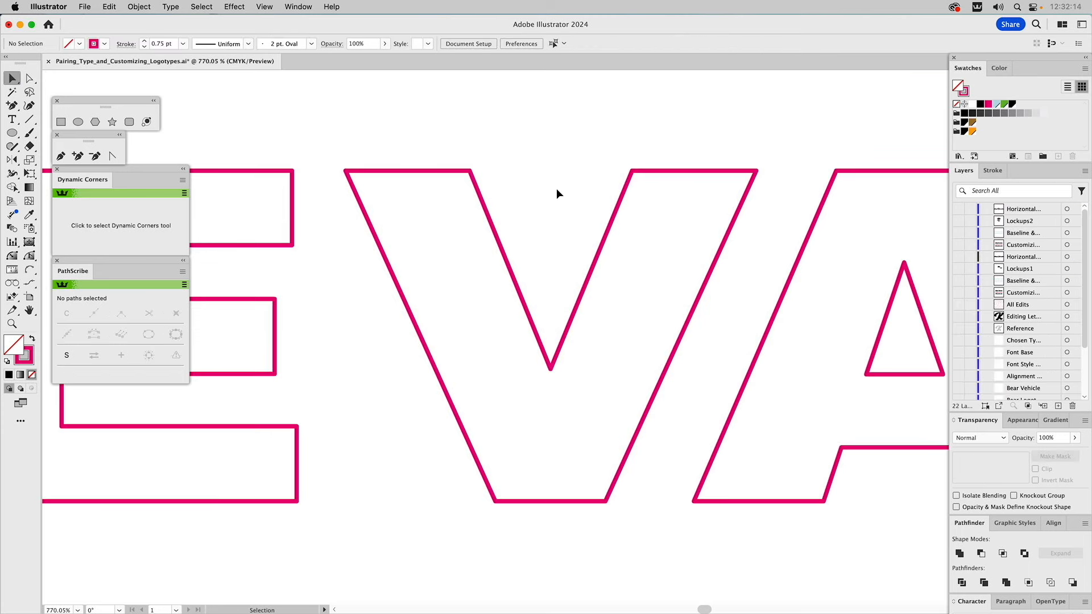
Step: Return to the isolated V and retract the leftover handle on its right arm's inner corner with the Anchor Point tool
click(12, 324)
alt+click(563, 339)
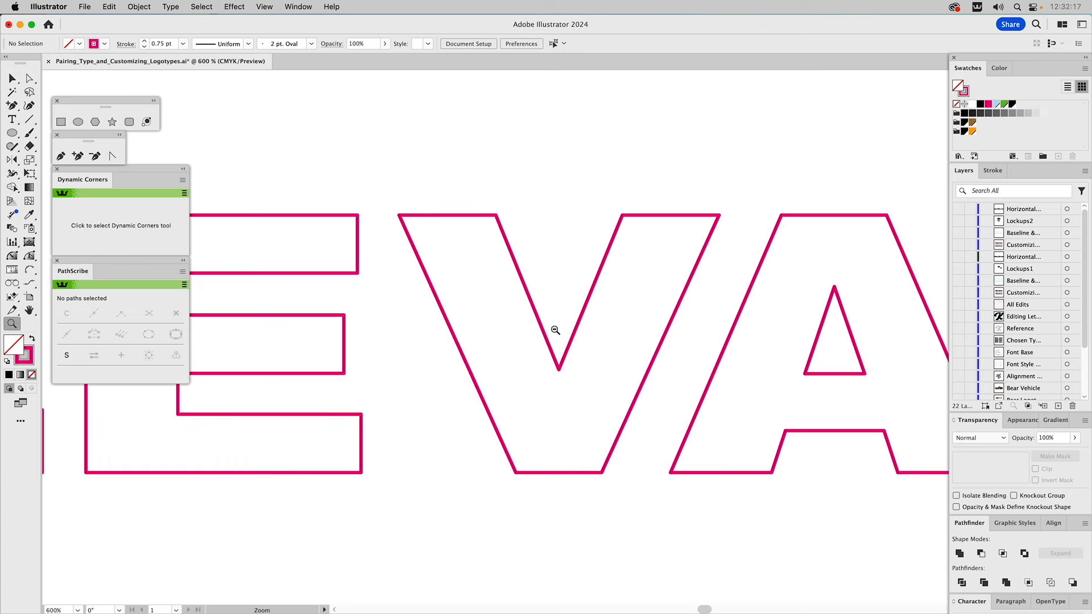
alt+click(556, 330)
key(v)
double_click(561, 332)
key(super+z)
drag(587, 241, 644, 295)
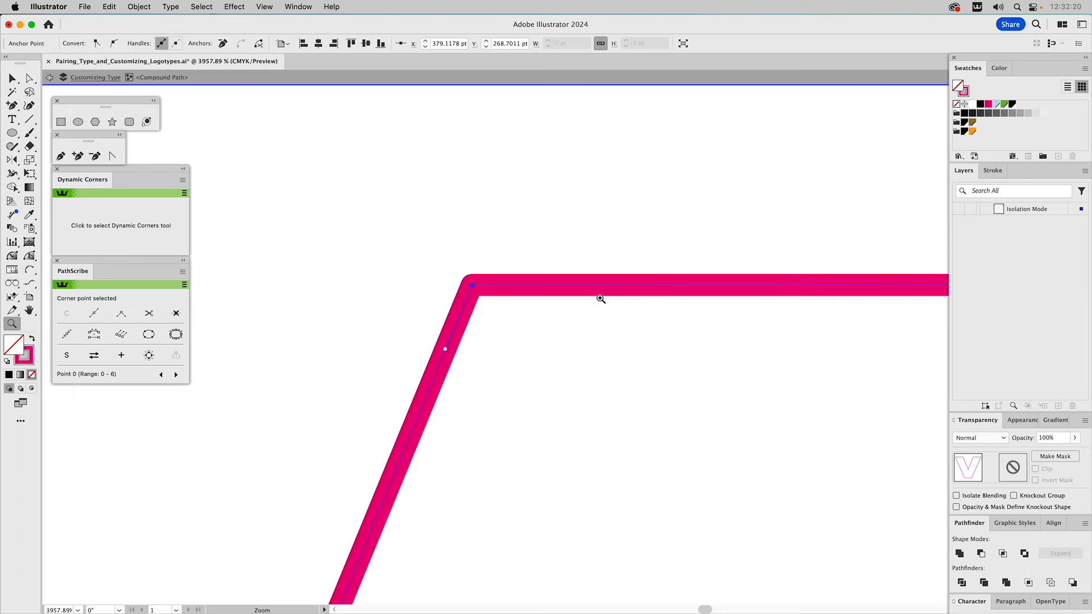
click(112, 156)
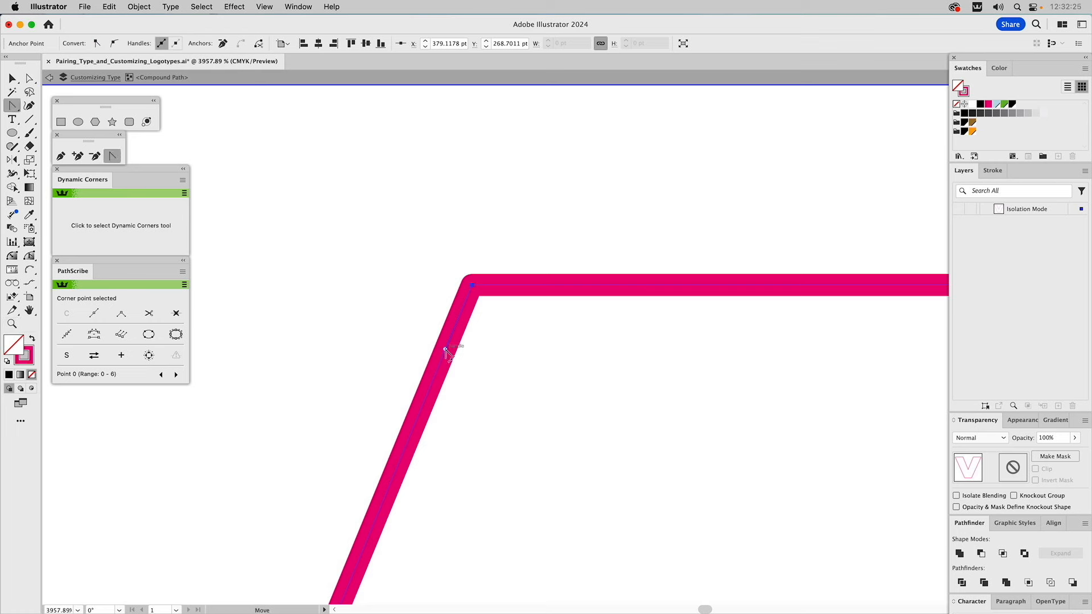
key(v)
click(391, 257)
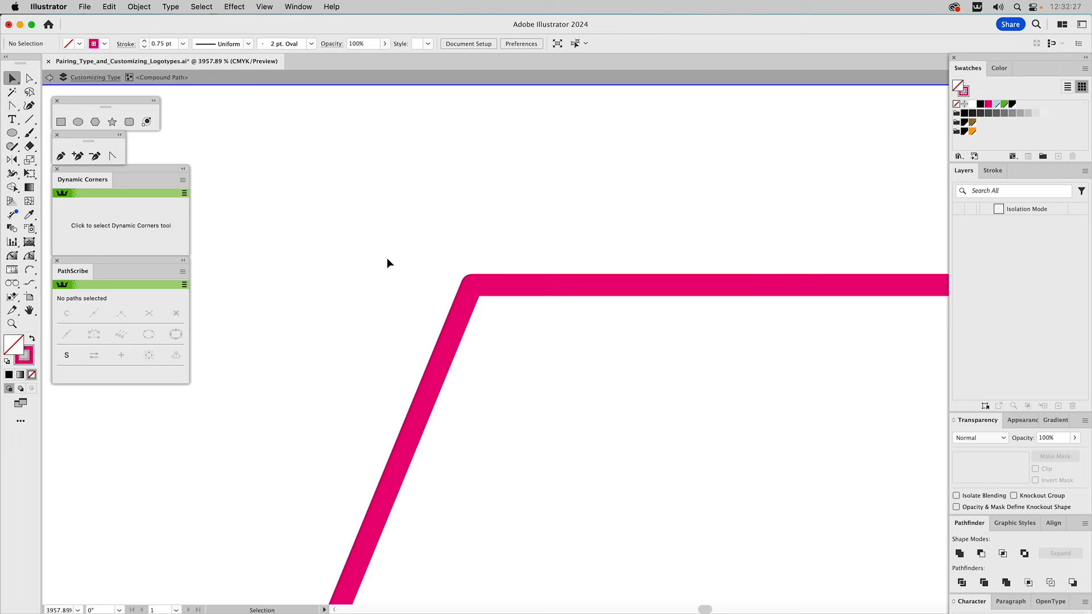
Step: Exit the V's isolation mode and fit the whole artboard in the window
click(12, 323)
alt+click(423, 343)
alt+click(423, 343)
alt+click(422, 343)
alt+click(423, 342)
alt+click(423, 343)
alt+click(422, 343)
alt+click(422, 343)
scroll(512, 326, down, 5)
scroll(512, 326, right, 10)
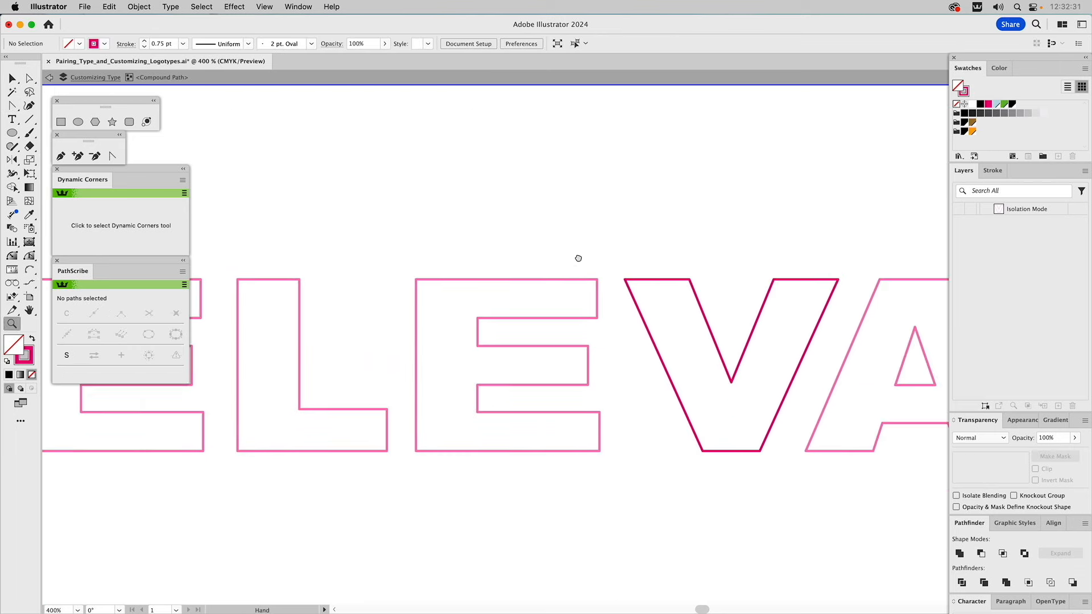
key(v)
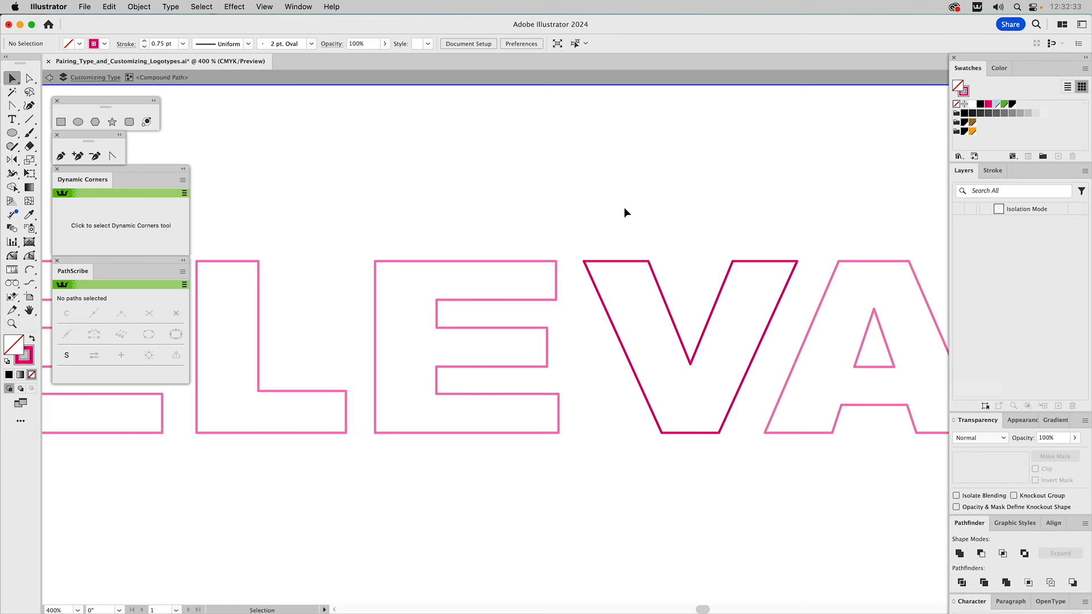
key(Escape)
key(super+0)
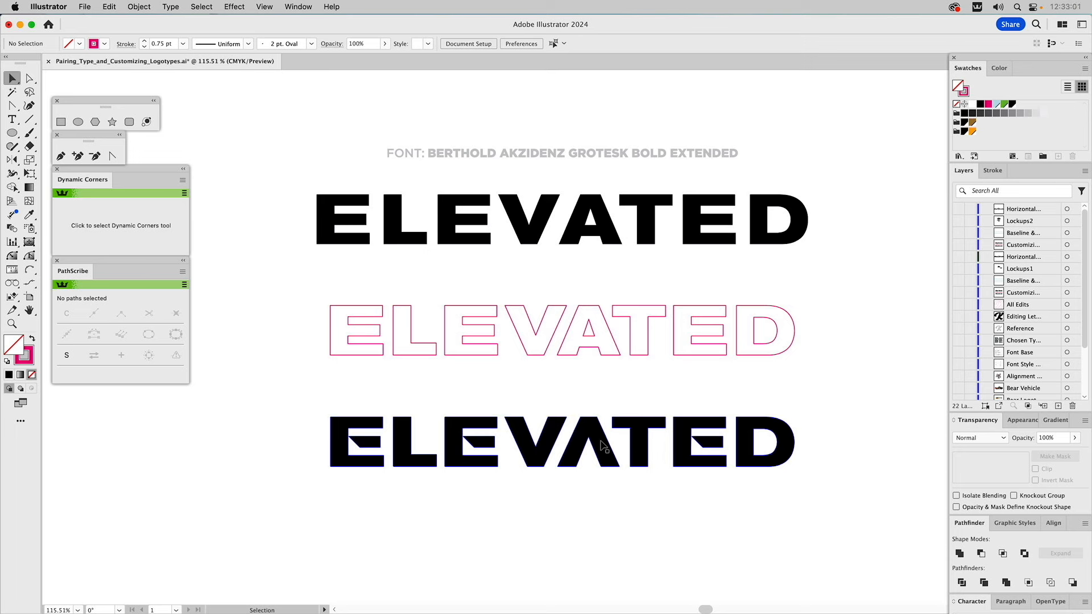
Step: Show the Lockup layer in place of the ELEVATED customizing layer and make Lockup the active layer
scroll(988, 357, down, 2)
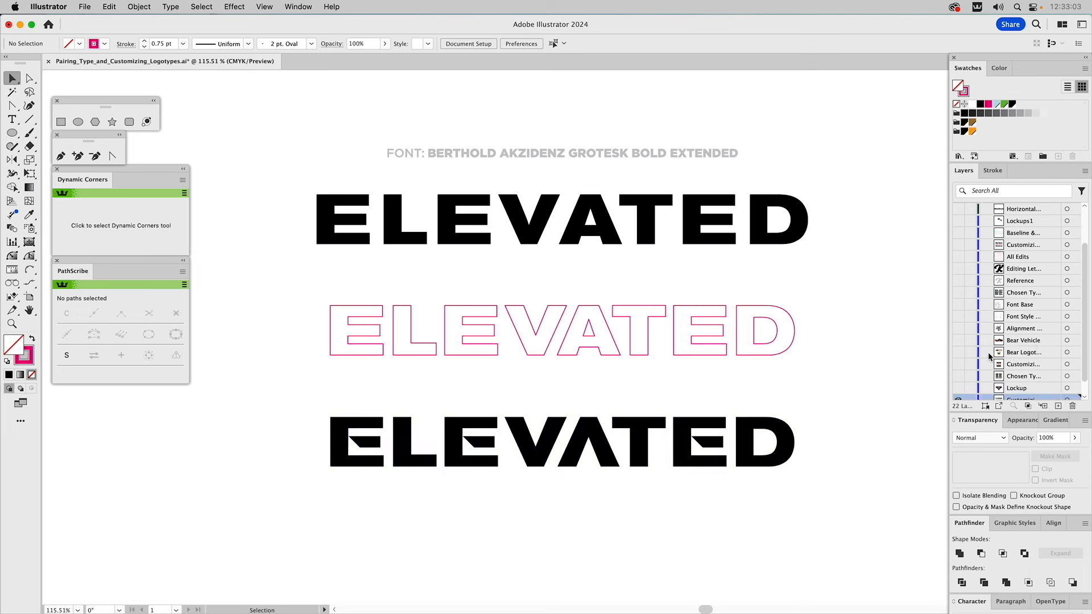
scroll(988, 357, down, 1)
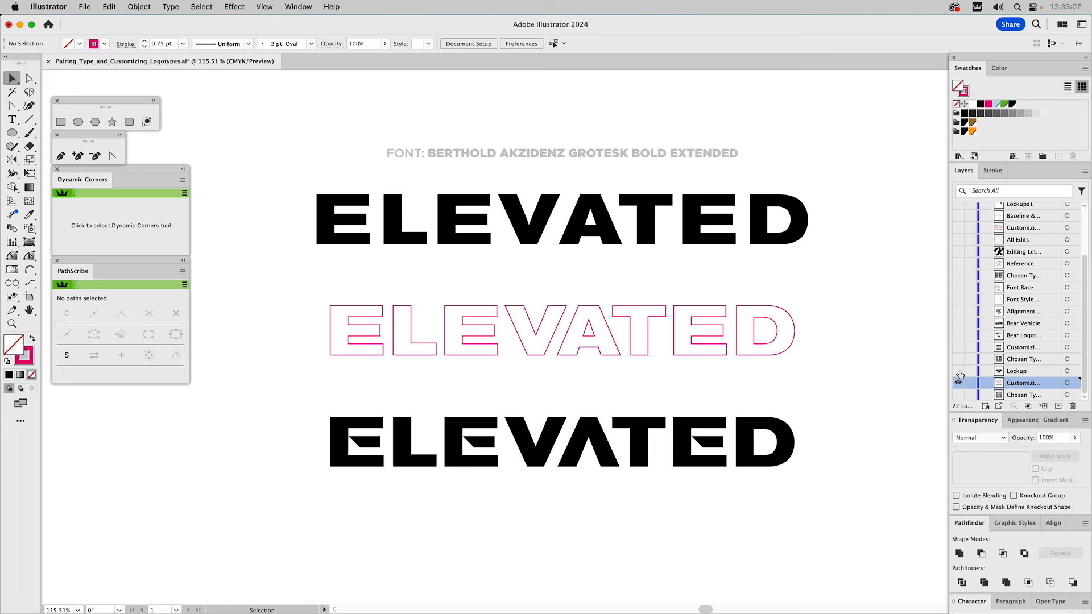
click(959, 371)
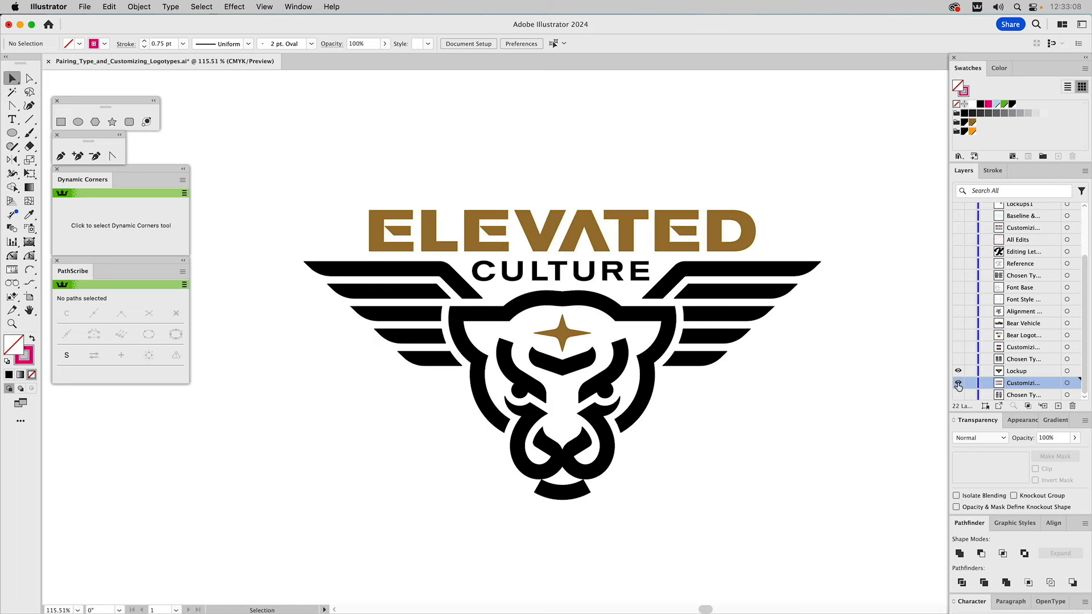
click(1012, 373)
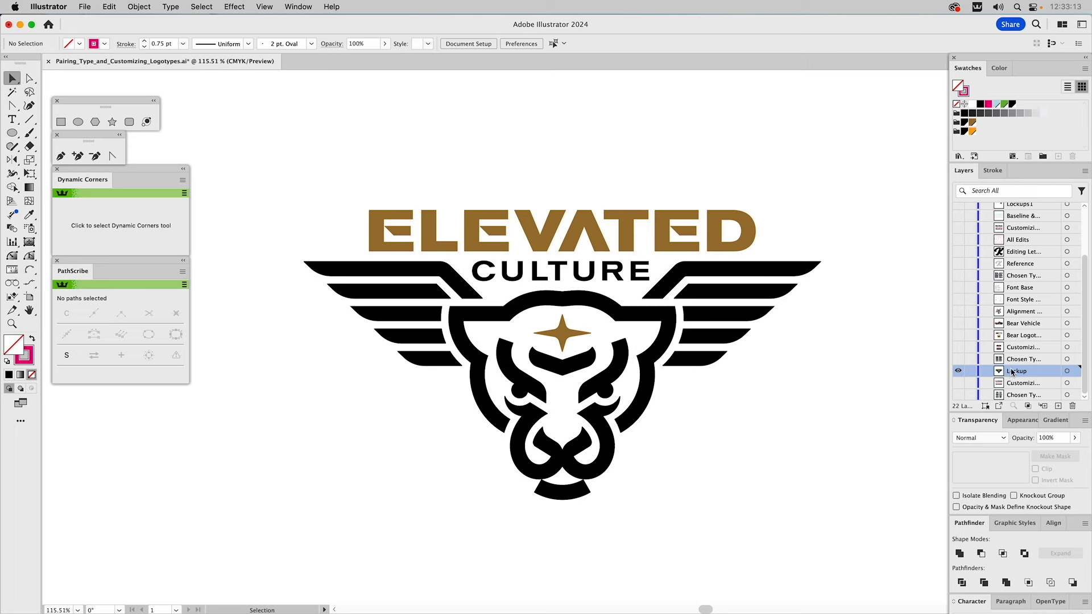
Step: Show the "Chosen Ty..." layer directly above Lockup, hide Lockup, and make the shown layer active
click(958, 359)
click(958, 370)
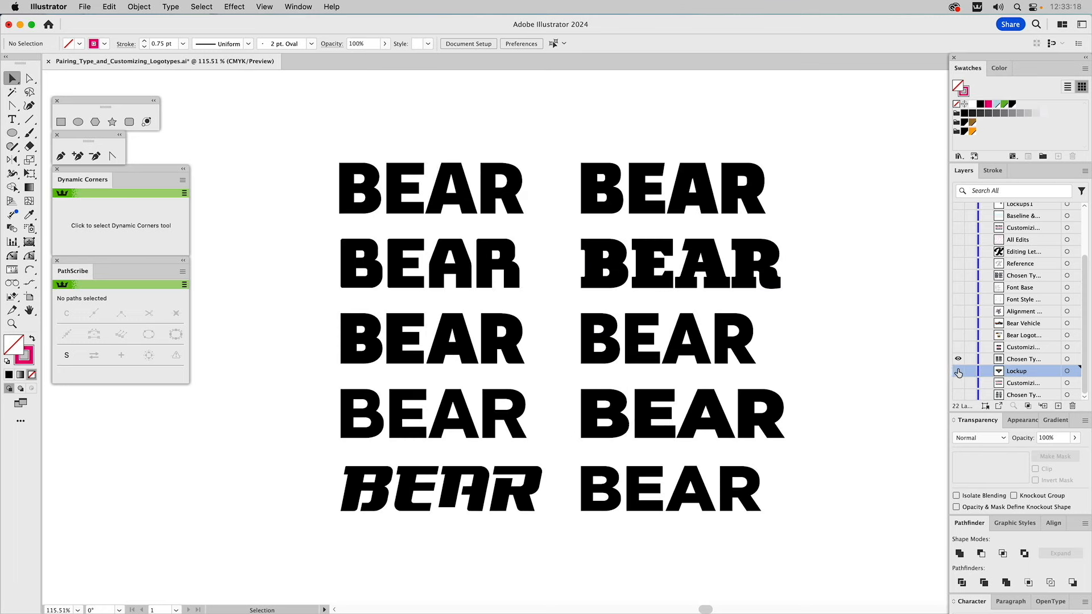
click(1015, 361)
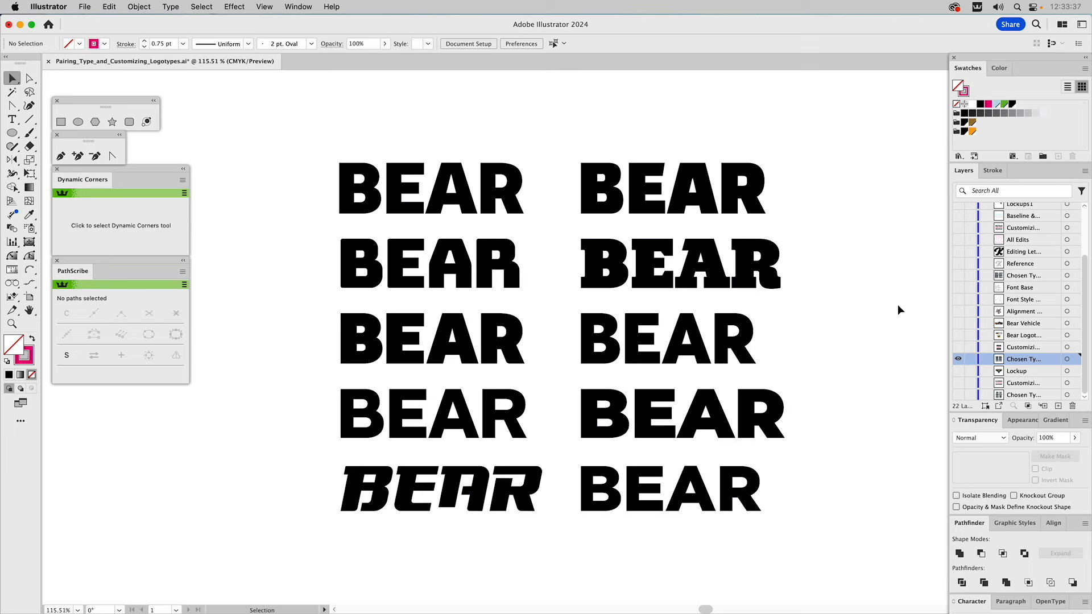
Step: Replace the BEAR font options with the Quatro Black "Customizi..." layer above, make it active, and check the original BEAR lettering by selecting it
click(959, 347)
click(958, 359)
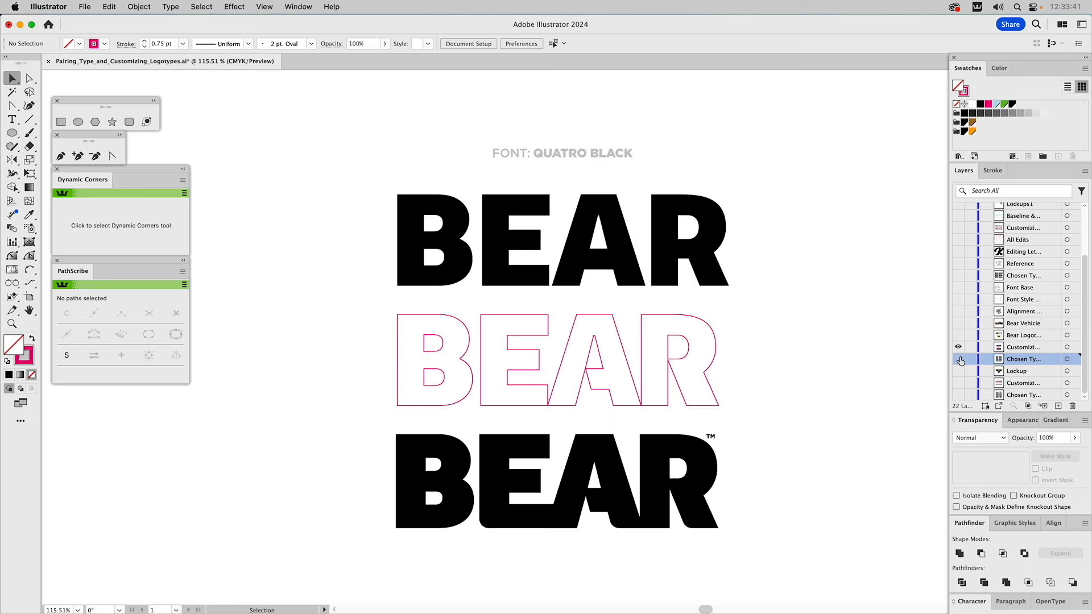
click(1013, 348)
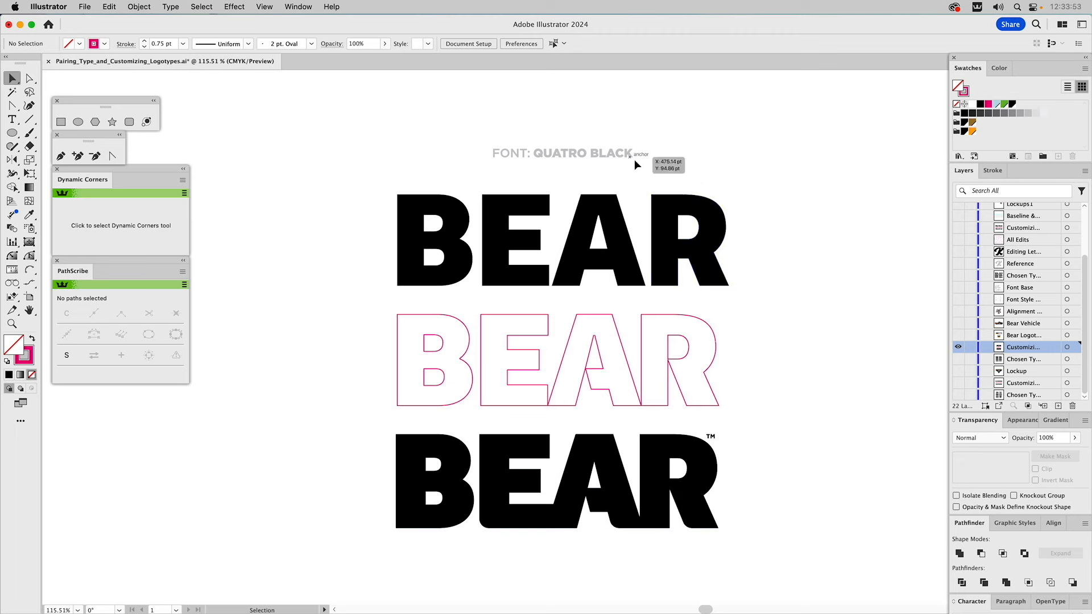
click(670, 217)
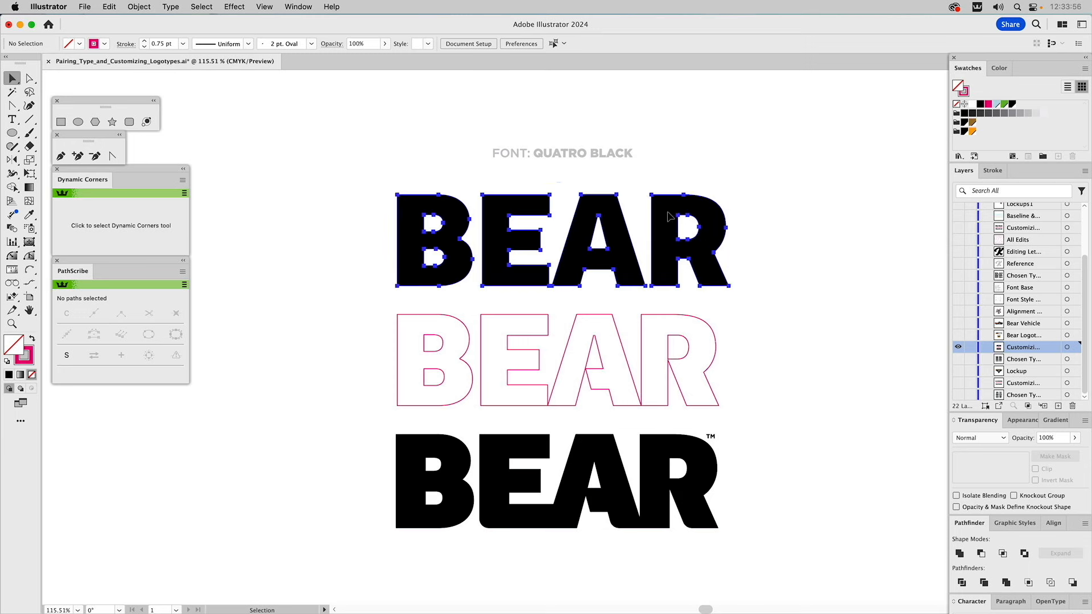
click(793, 227)
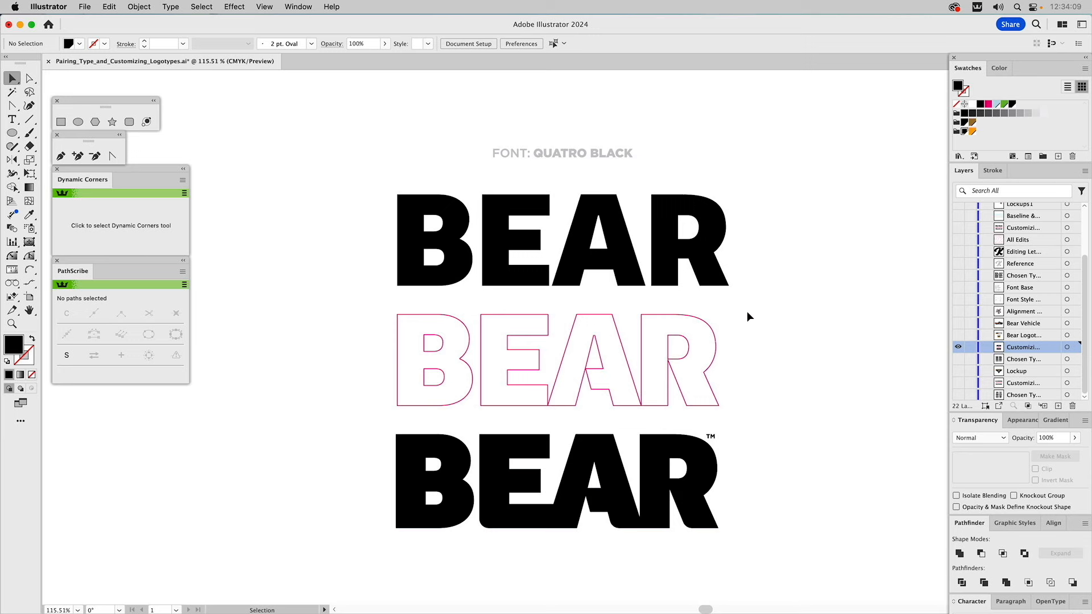
Step: Give the magenta-outlined middle BEAR a black fill and a black stroke
drag(741, 313, 425, 364)
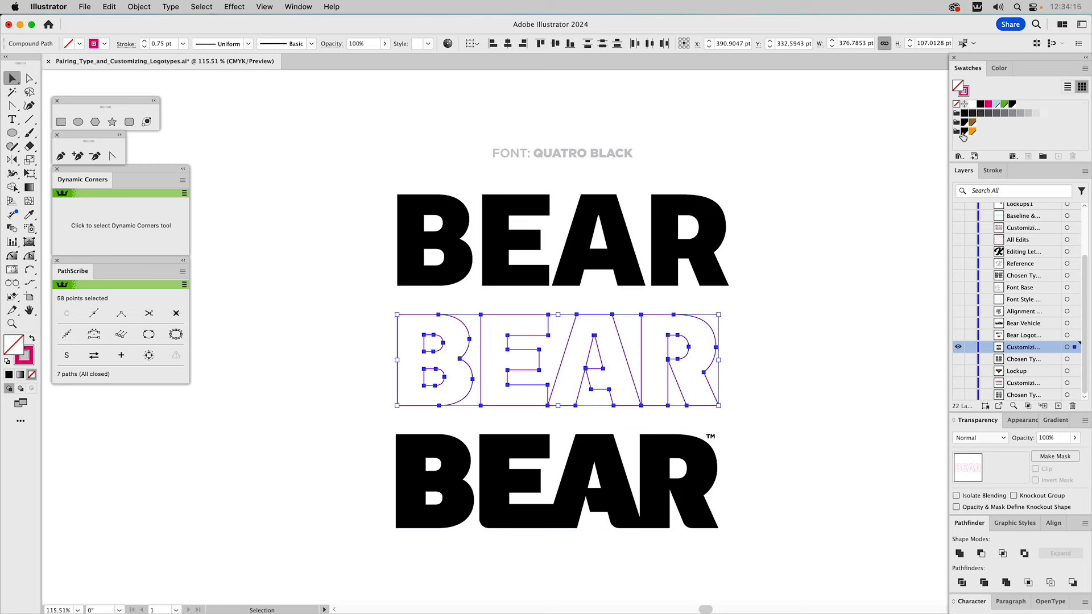
click(962, 133)
click(967, 94)
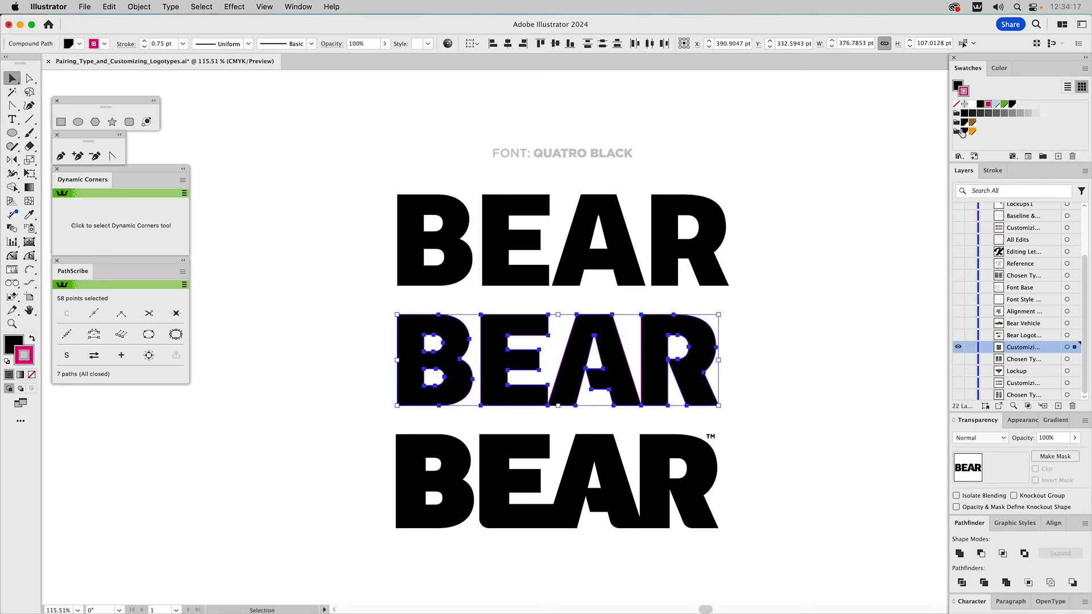
click(980, 104)
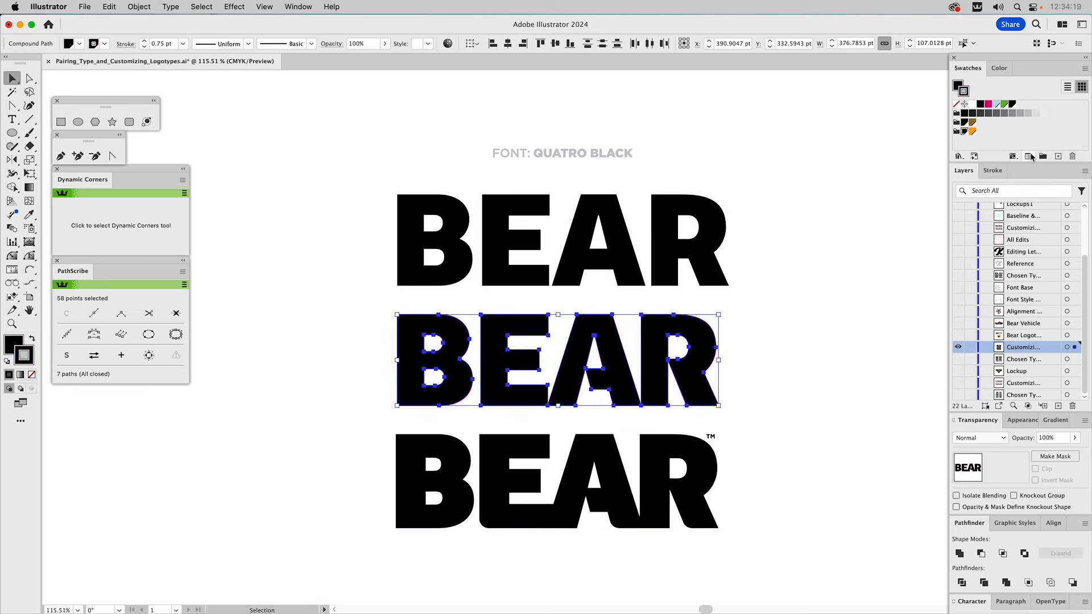
Step: Set the middle BEAR's stroke weight to 4 pt and deselect the lettering
click(996, 171)
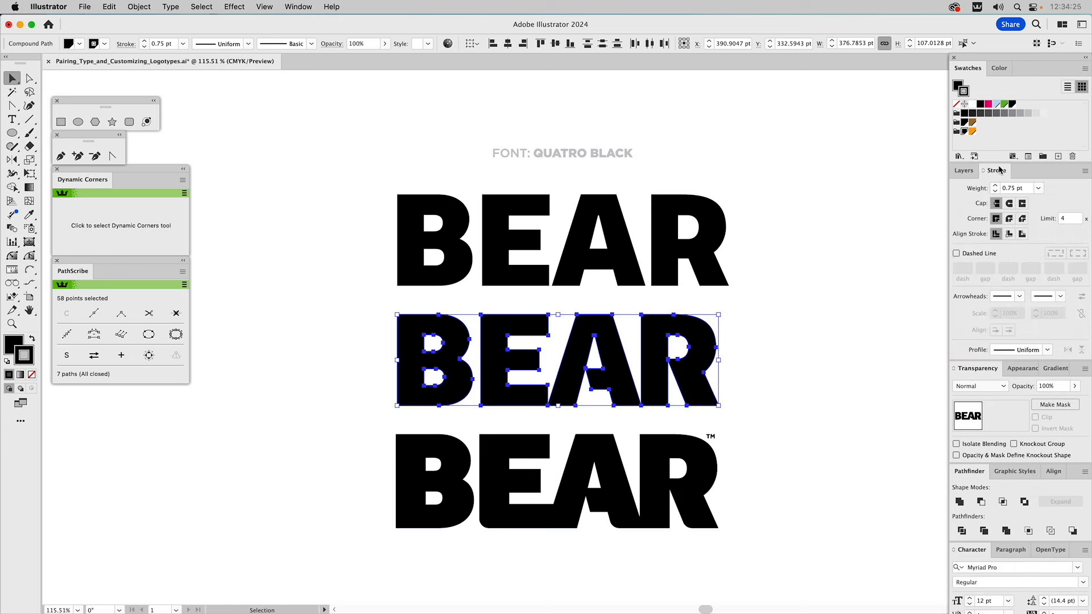
click(996, 187)
click(995, 187)
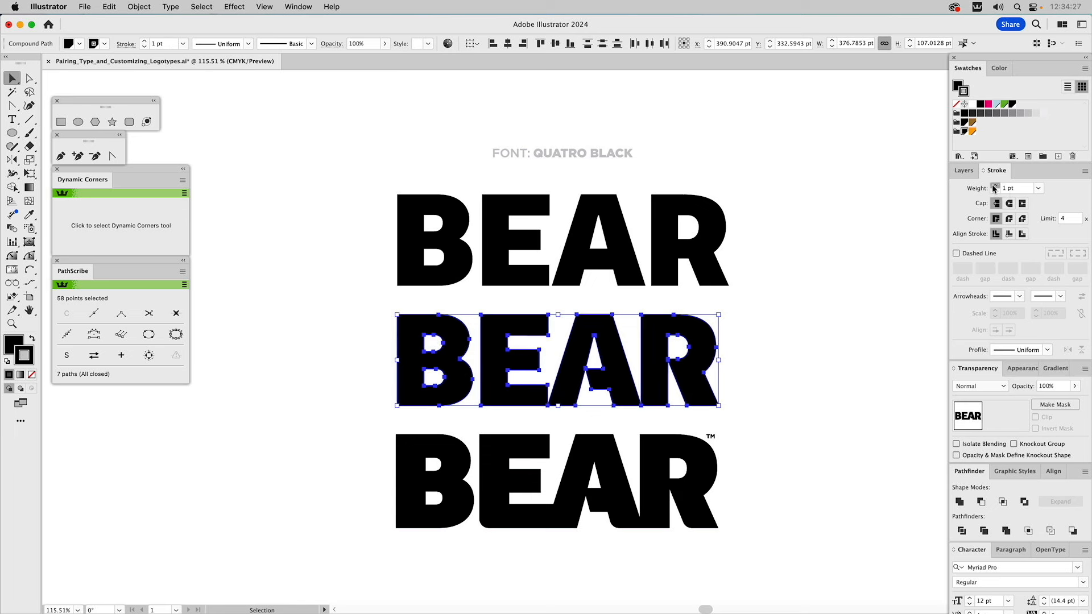
click(995, 187)
click(996, 188)
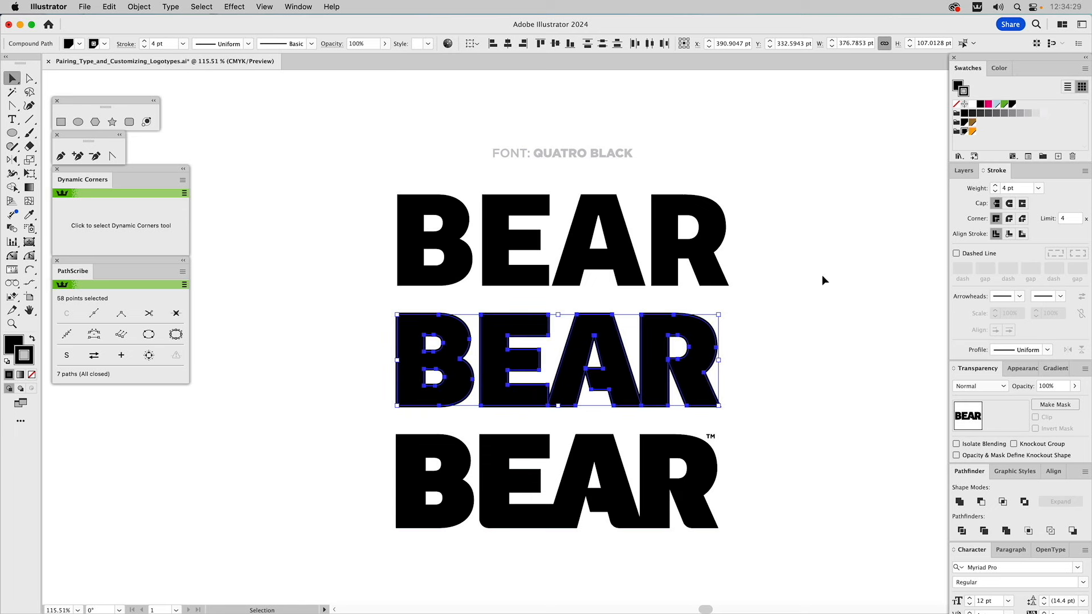
click(758, 364)
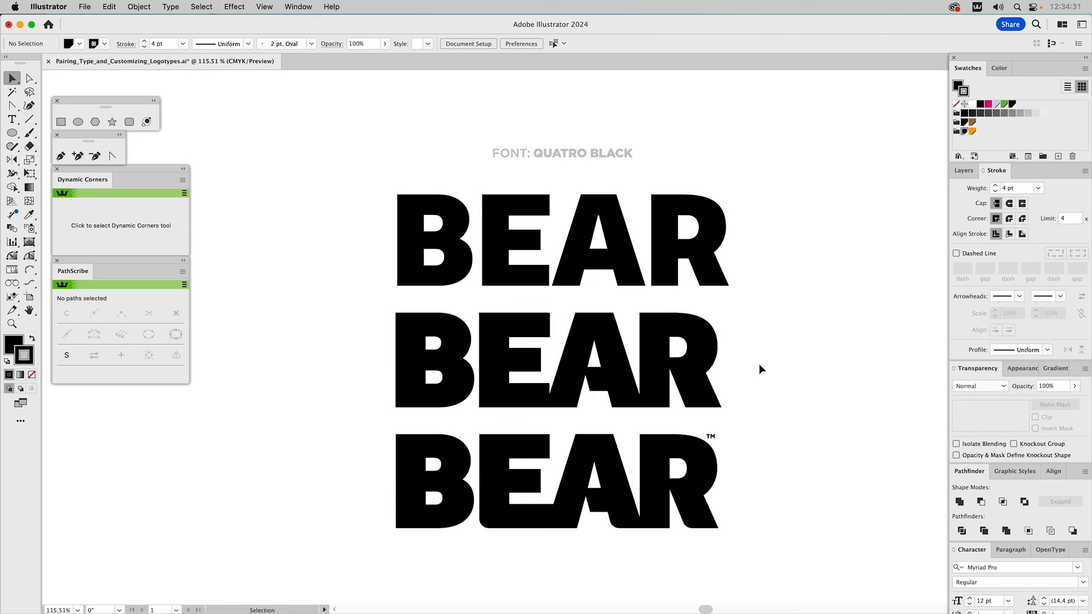
Step: Select the middle BEAR and examine its stroke and fill among its appearance attributes
drag(746, 318, 401, 384)
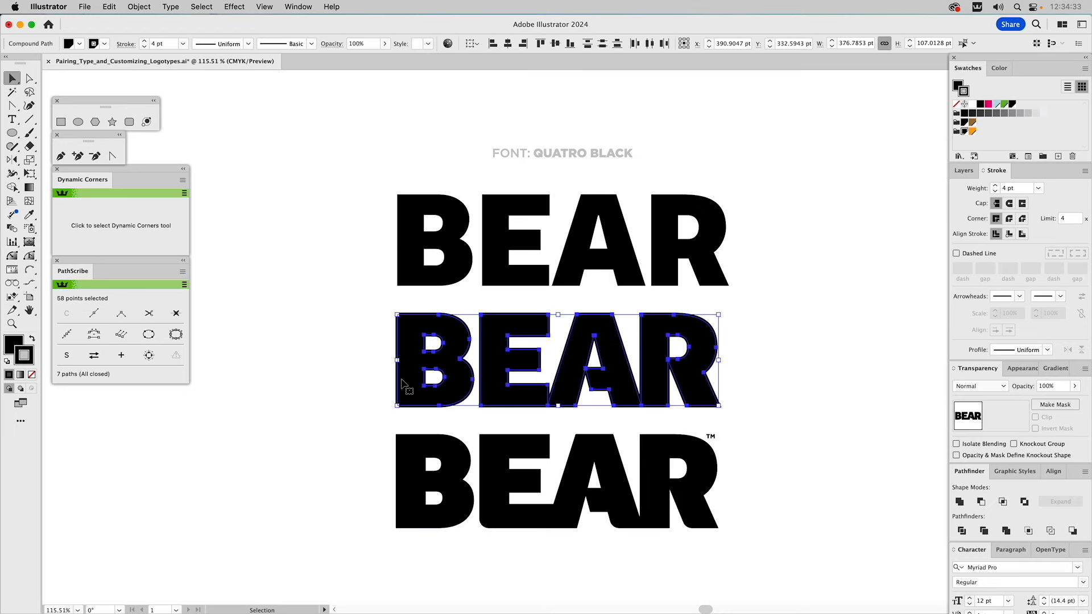
click(138, 6)
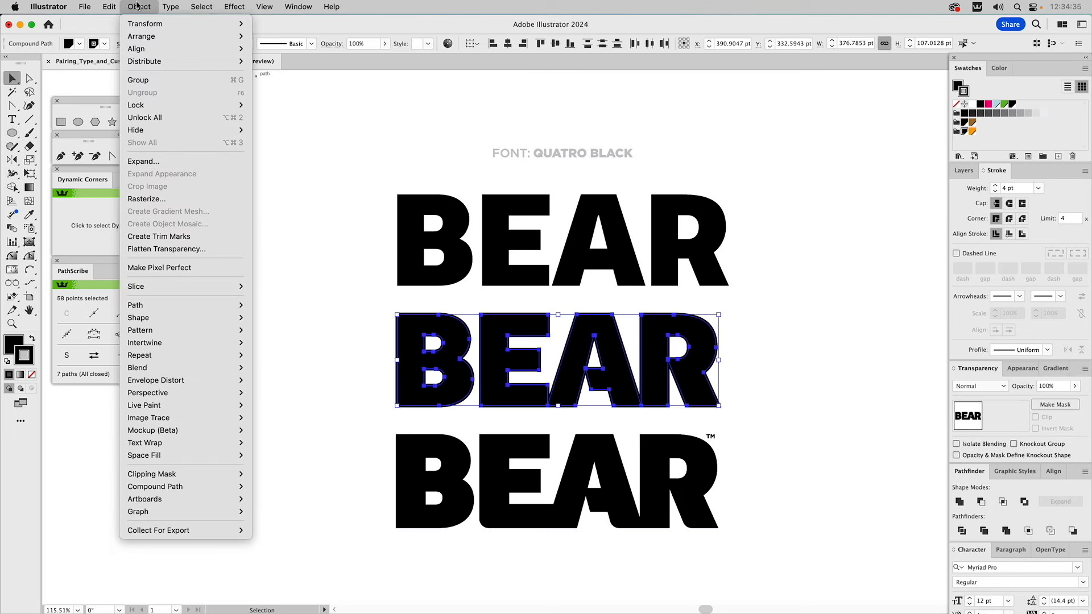
mouse_move(149, 305)
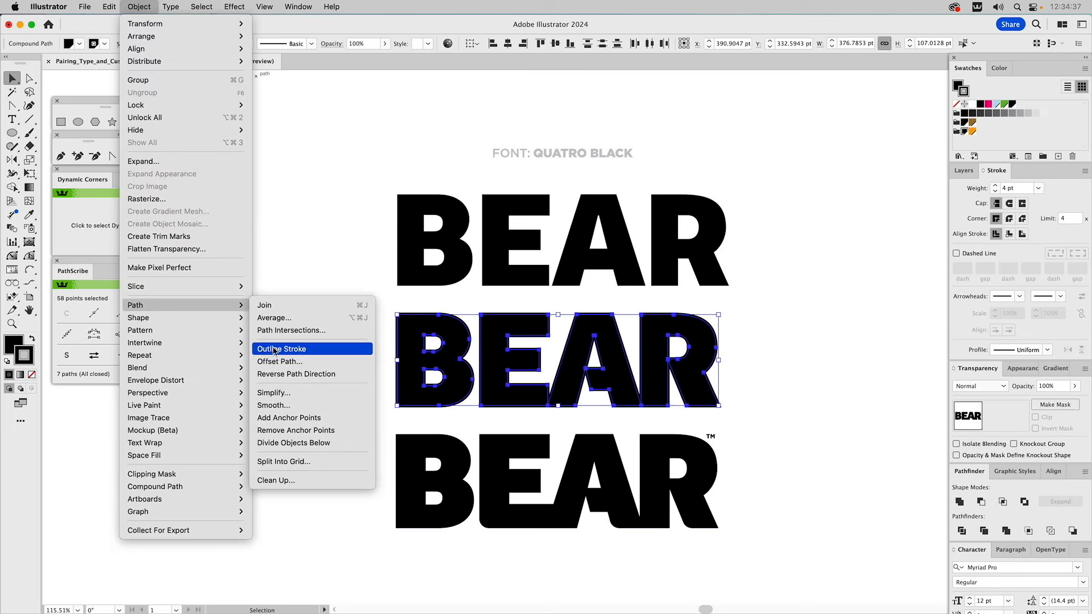
click(272, 350)
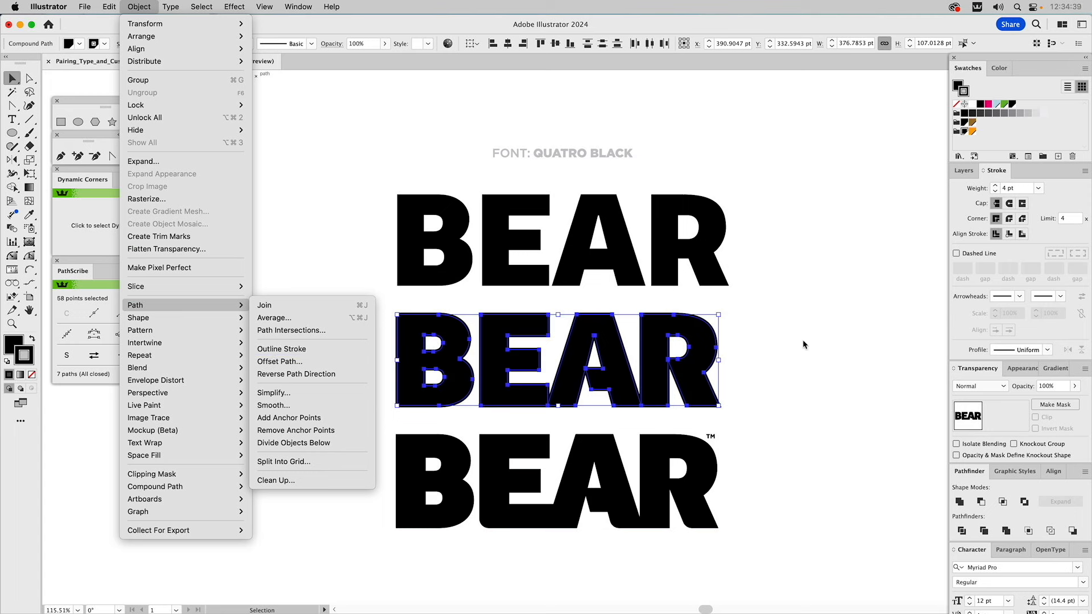
click(1022, 372)
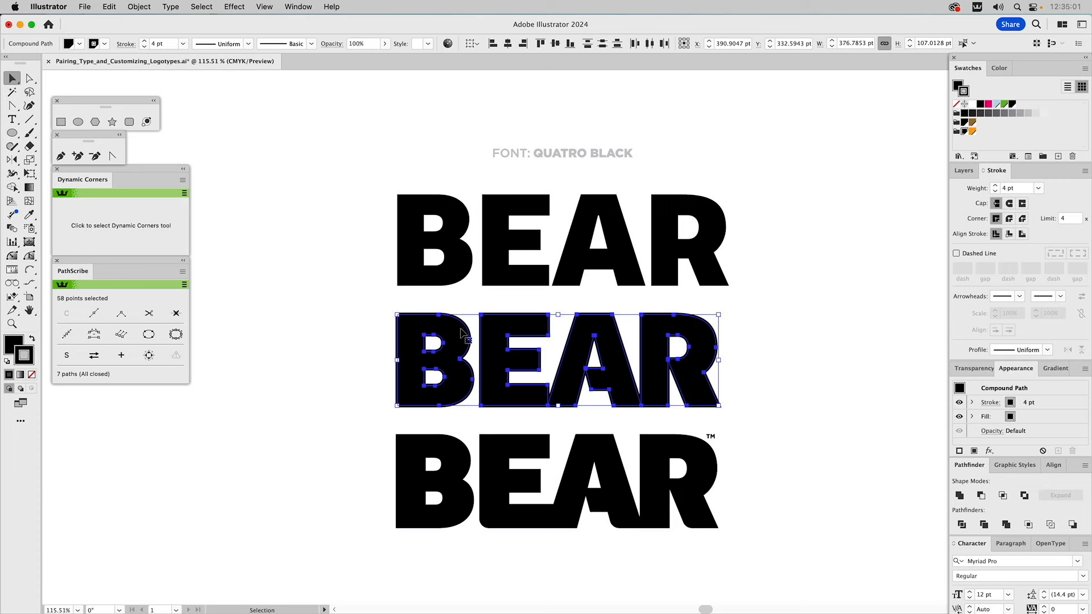
Step: Try Outline Stroke on the separate letters of the middle BEAR, and undo it
click(140, 6)
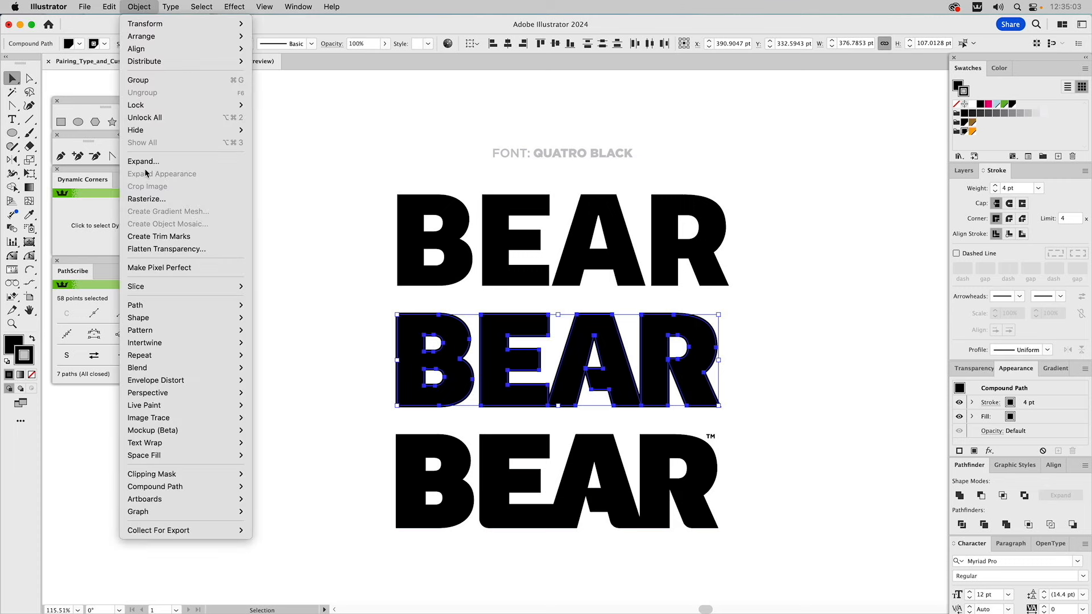
mouse_move(137, 305)
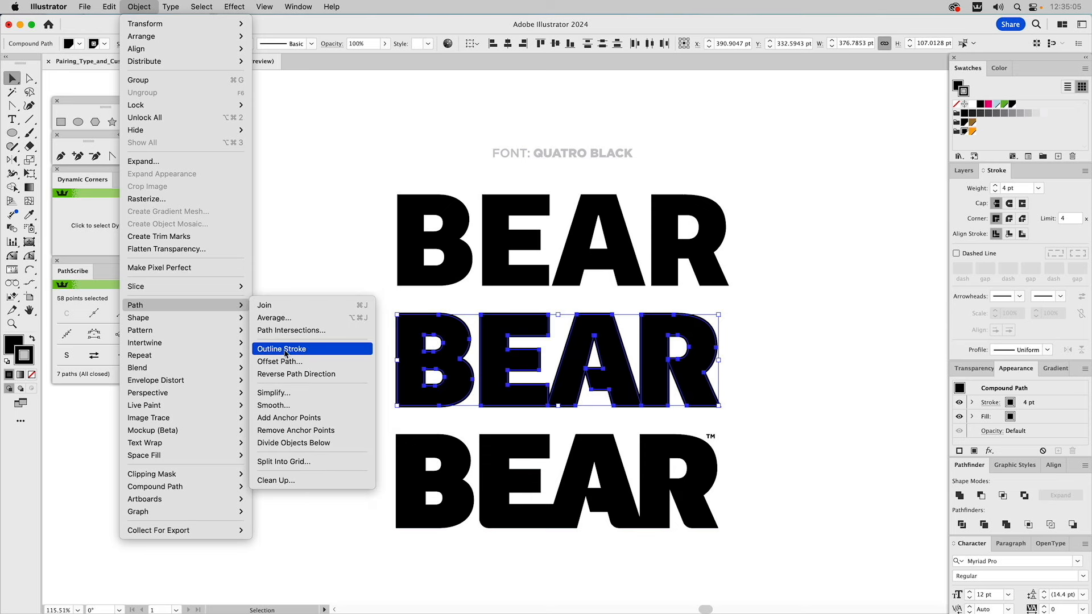
click(286, 353)
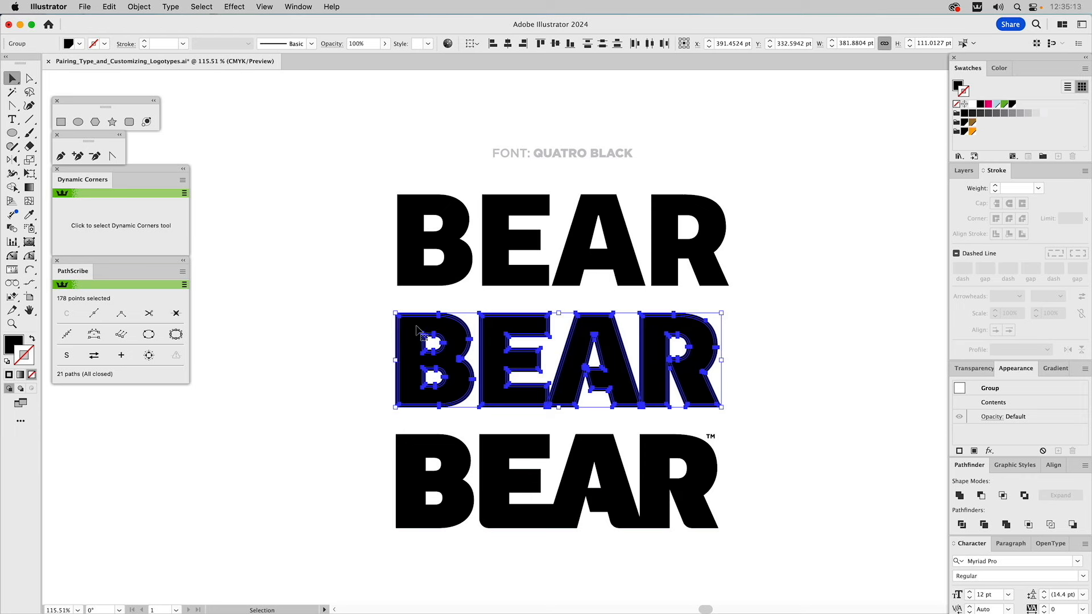
key(super+z)
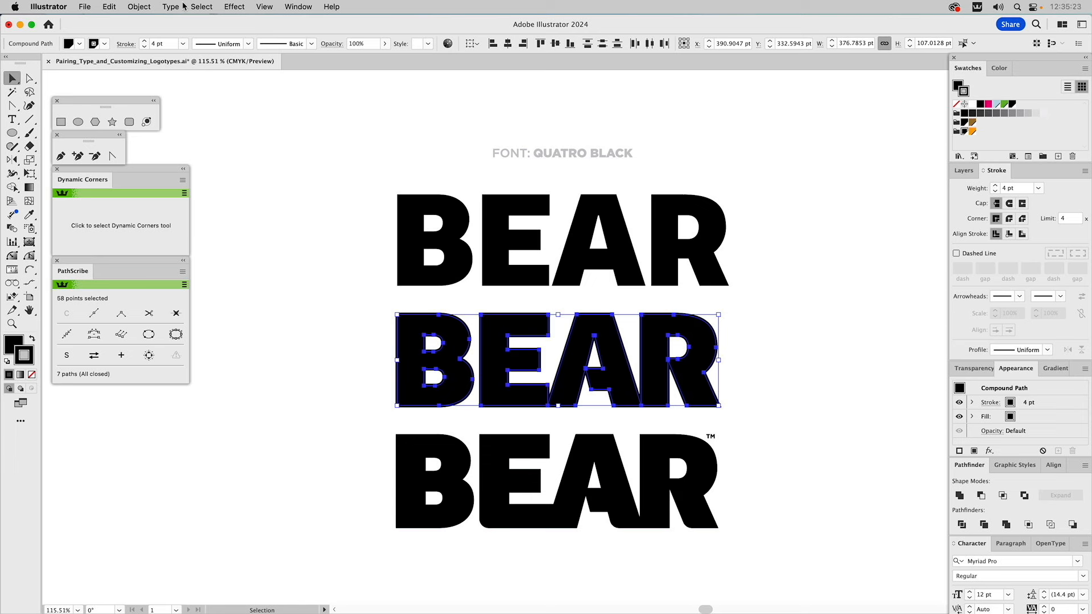
Step: Select the A, E, B and R of the middle BEAR individually and combine them into one compound path
click(146, 5)
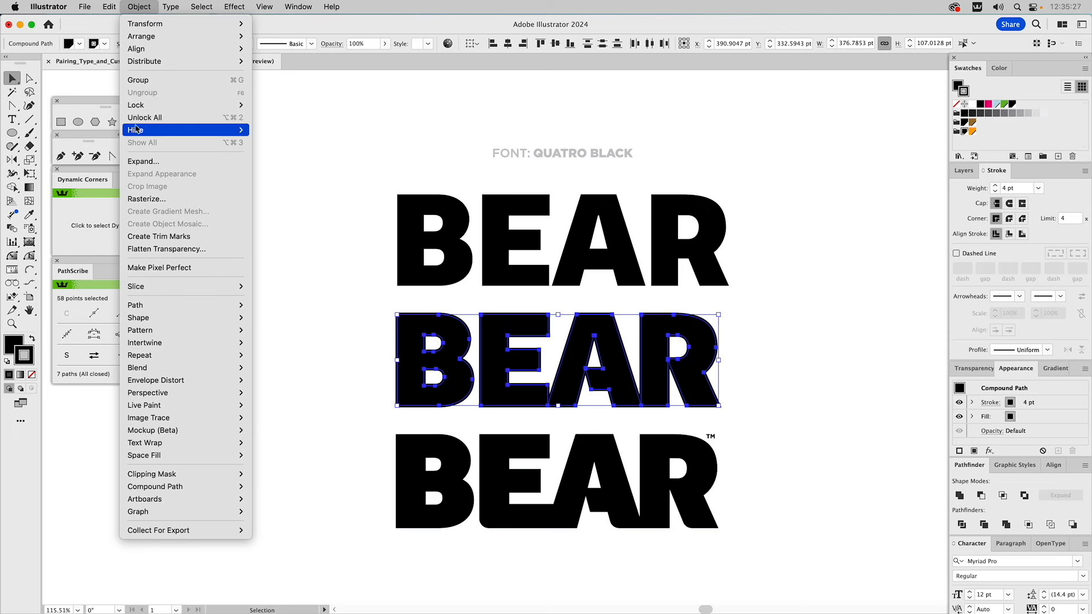
click(145, 84)
click(903, 379)
click(709, 338)
click(602, 339)
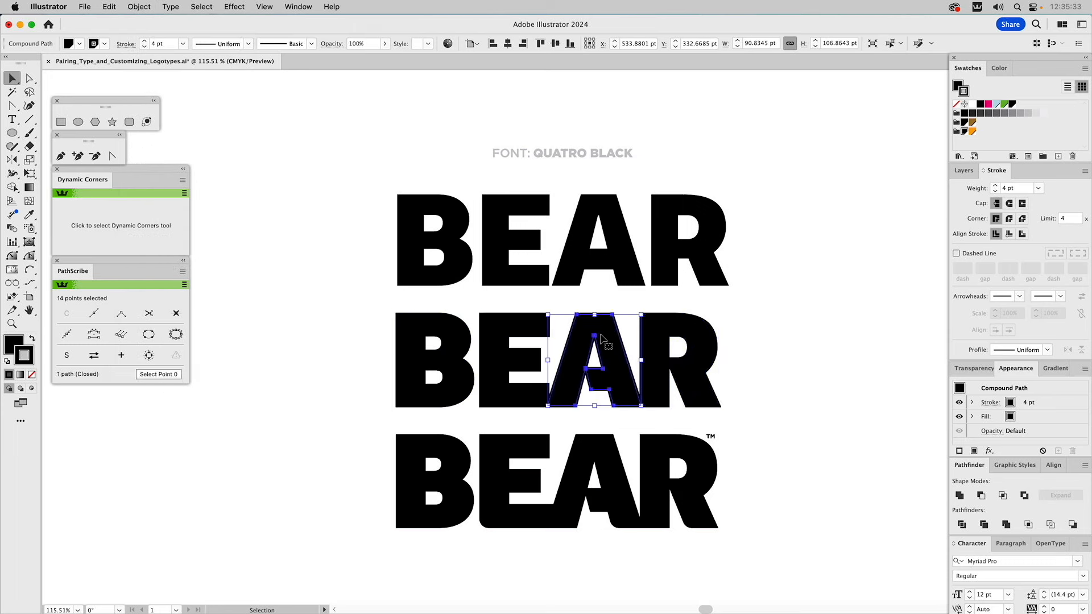
shift+click(518, 332)
shift+click(432, 359)
shift+click(706, 373)
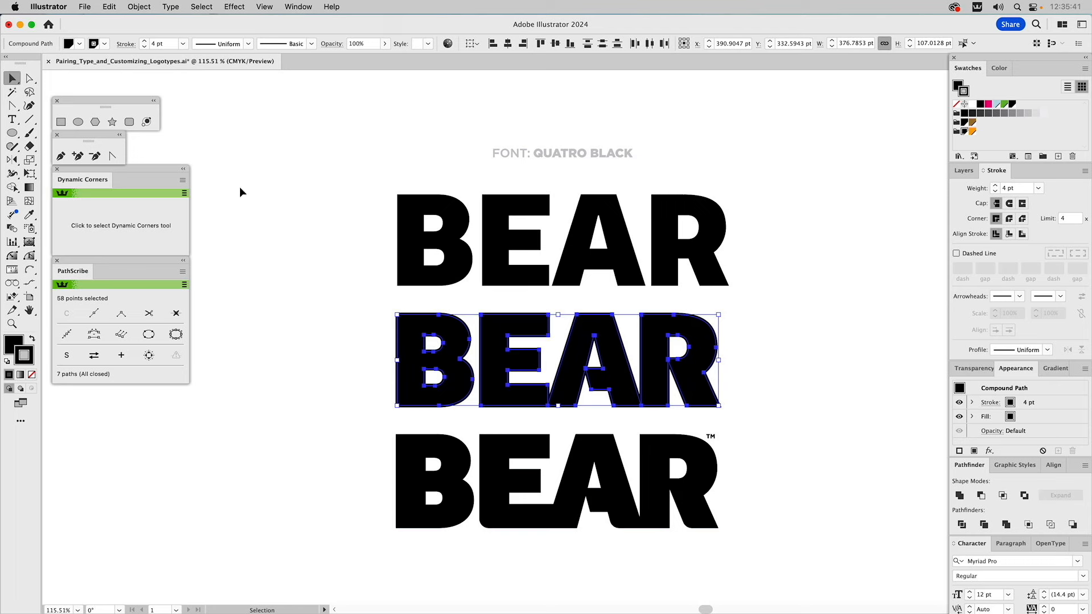
click(140, 6)
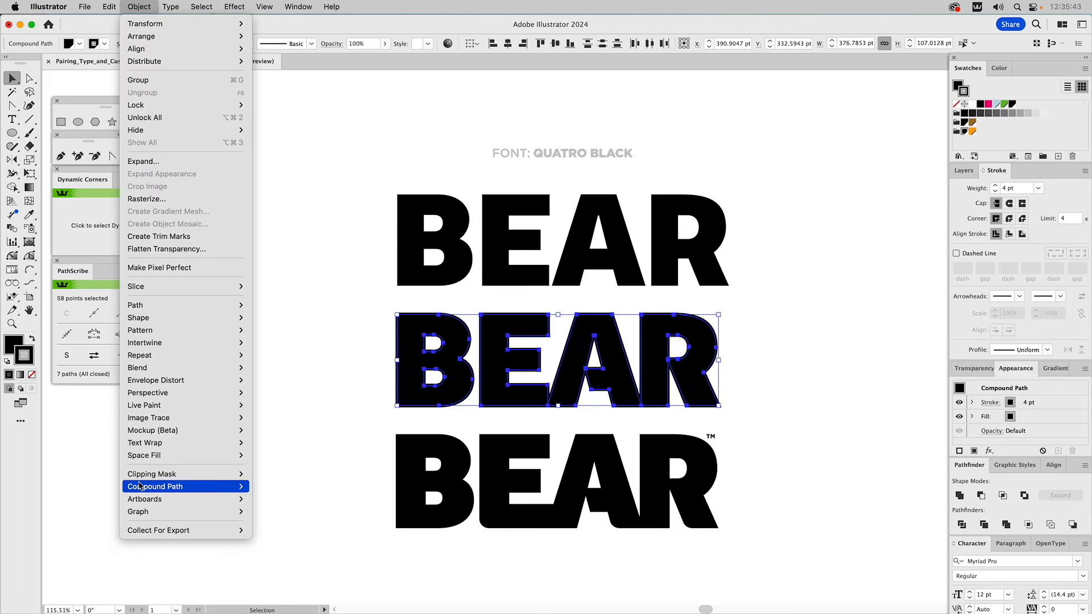
mouse_move(237, 489)
click(274, 488)
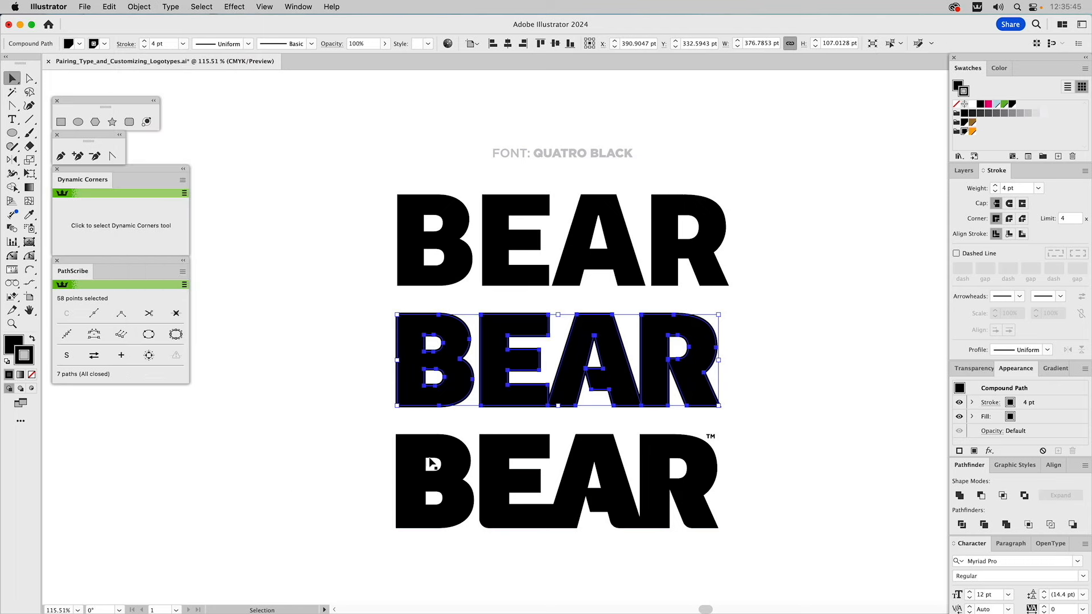
Step: Outline the stroke of the middle BEAR compound path and merge the resulting shapes with Pathfinder Unite
click(770, 371)
click(697, 343)
click(143, 7)
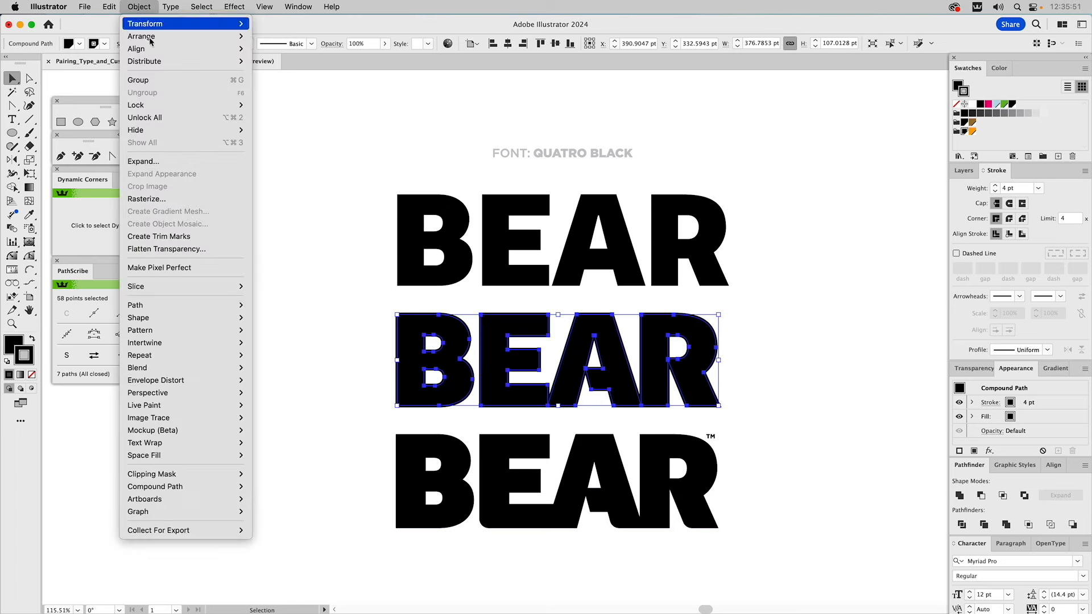
mouse_move(171, 310)
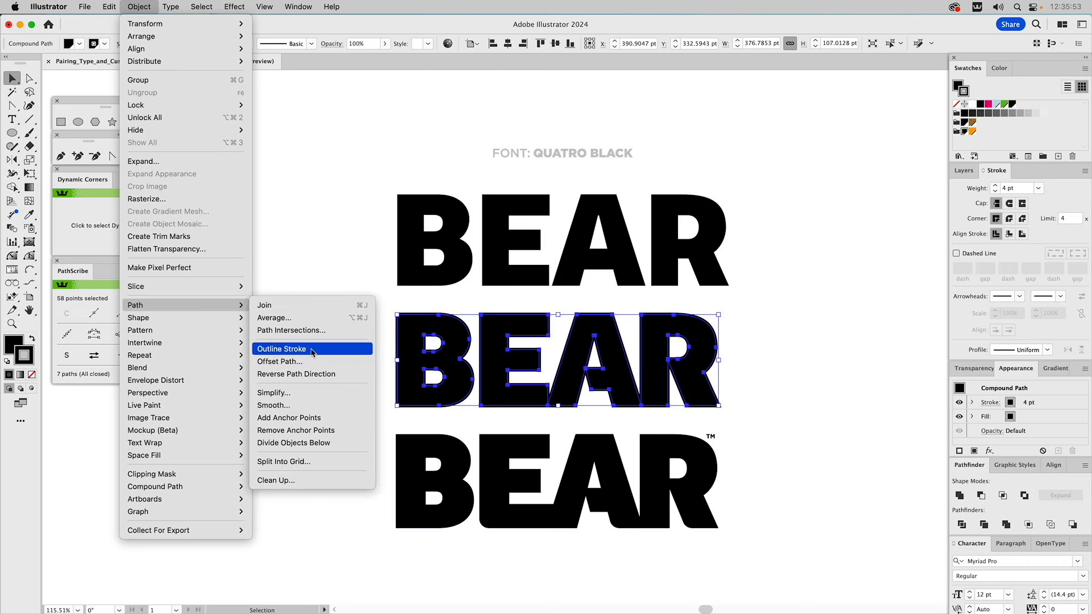
click(311, 350)
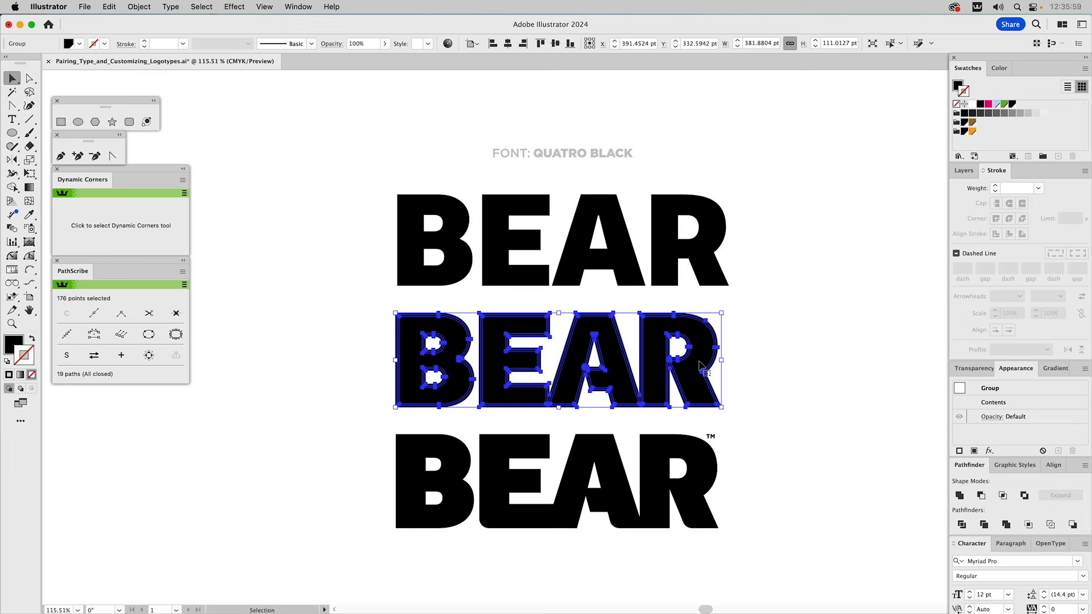
click(959, 497)
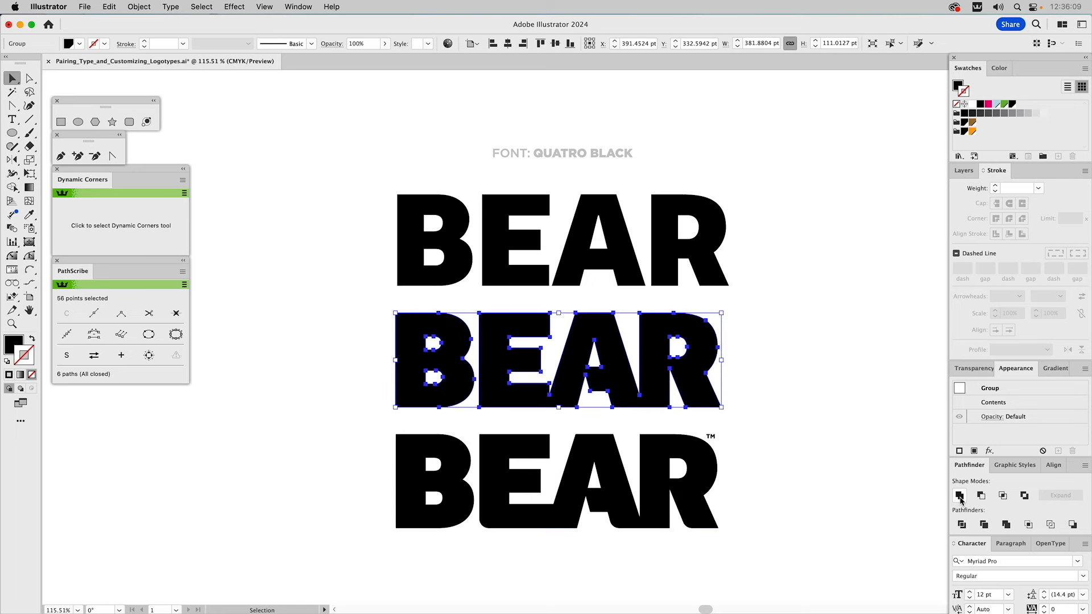
Step: Extend the corner point of the middle BEAR's E lower arm into the A, and merge the overlap with Pathfinder Unite
click(866, 391)
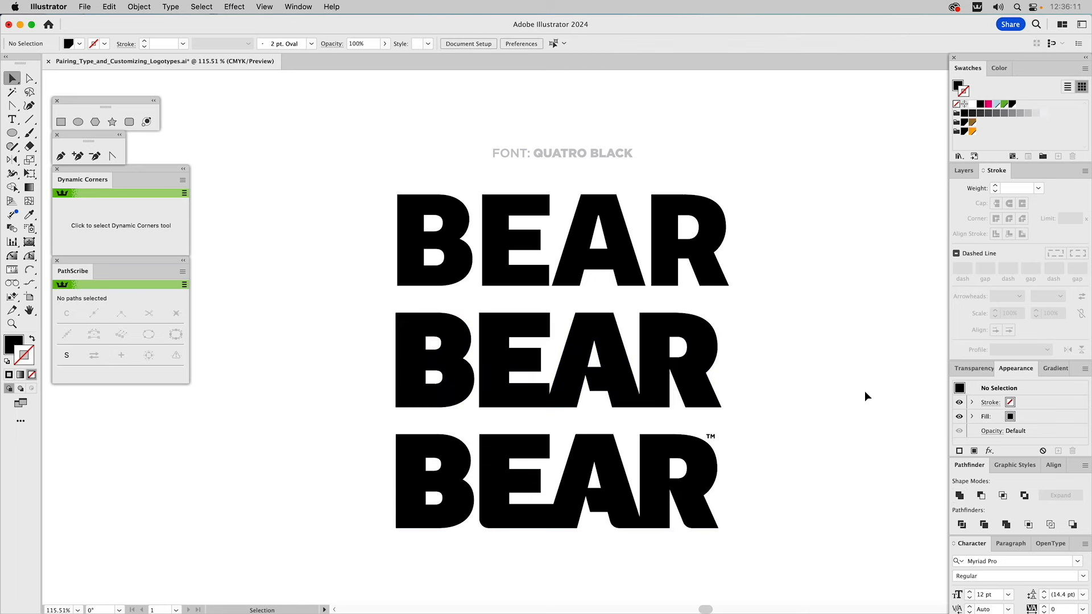
key(a)
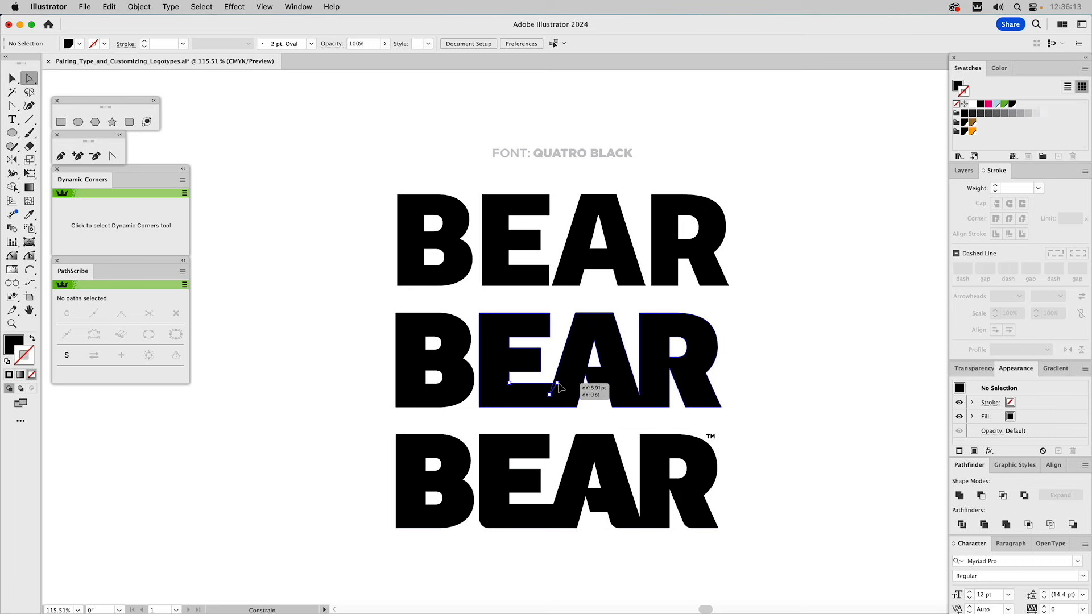
click(566, 384)
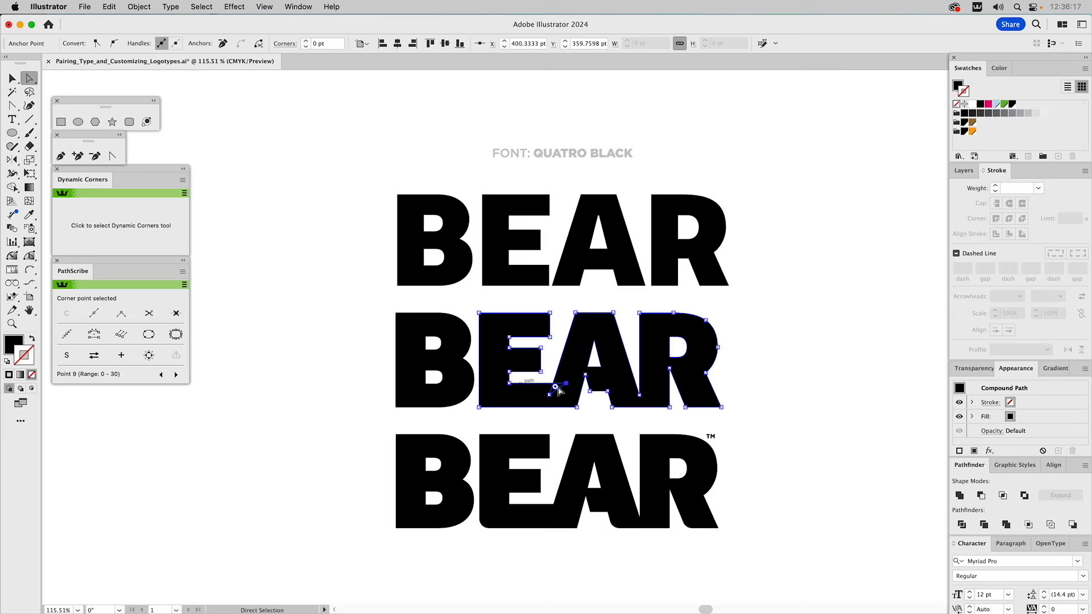
key(v)
click(806, 372)
click(701, 362)
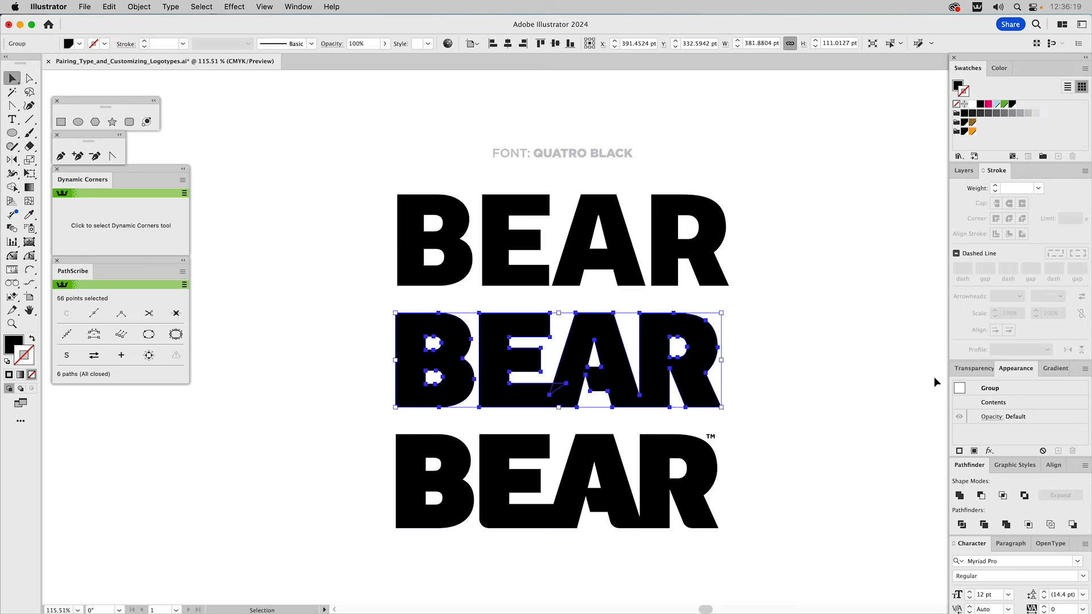
click(960, 496)
click(959, 496)
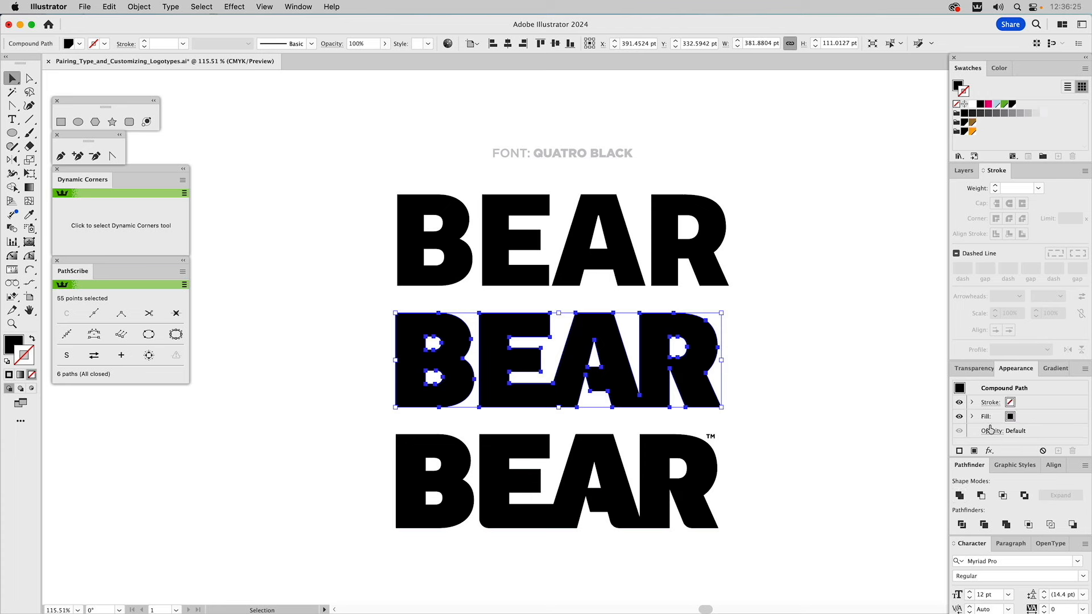
click(788, 401)
Step: Round the lower-left corner of the E, the A's right leg and the R's right leg in the middle BEAR to about 12.41 pt
key(a)
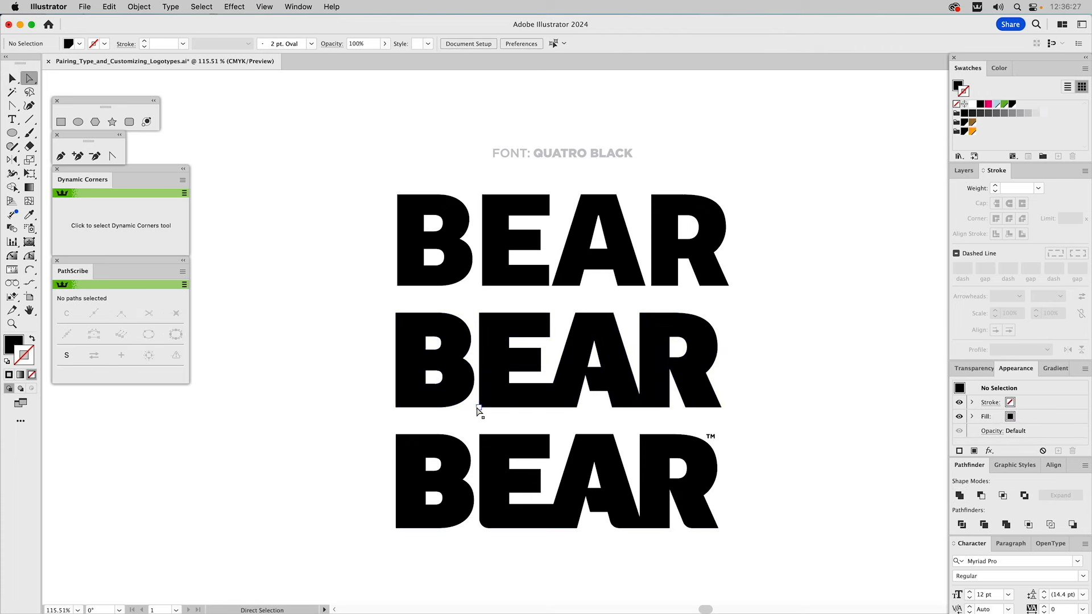
click(480, 408)
drag(488, 400, 494, 400)
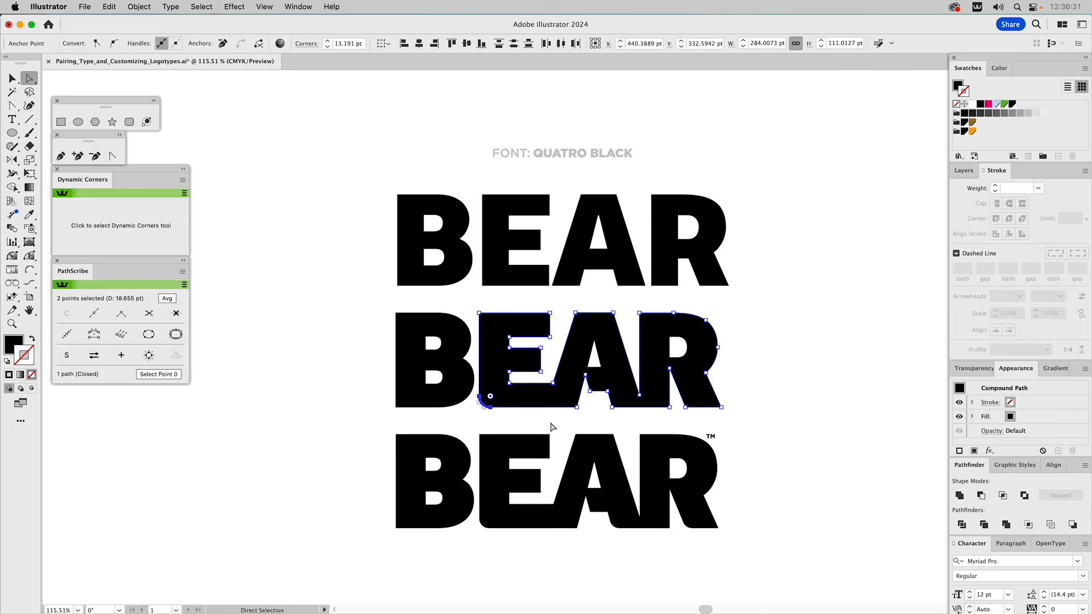
click(612, 408)
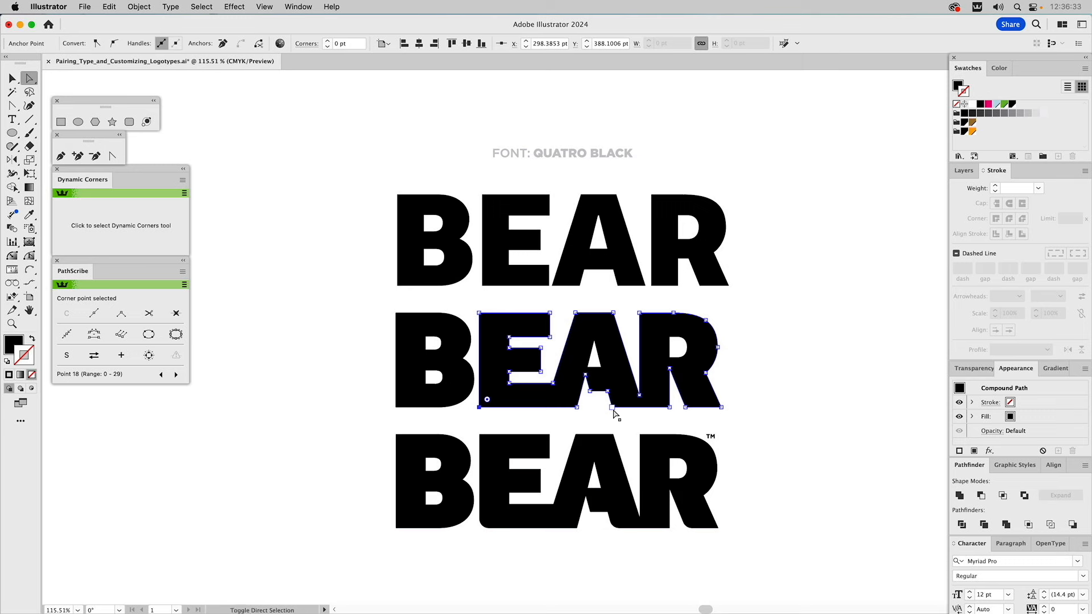
drag(613, 404, 622, 403)
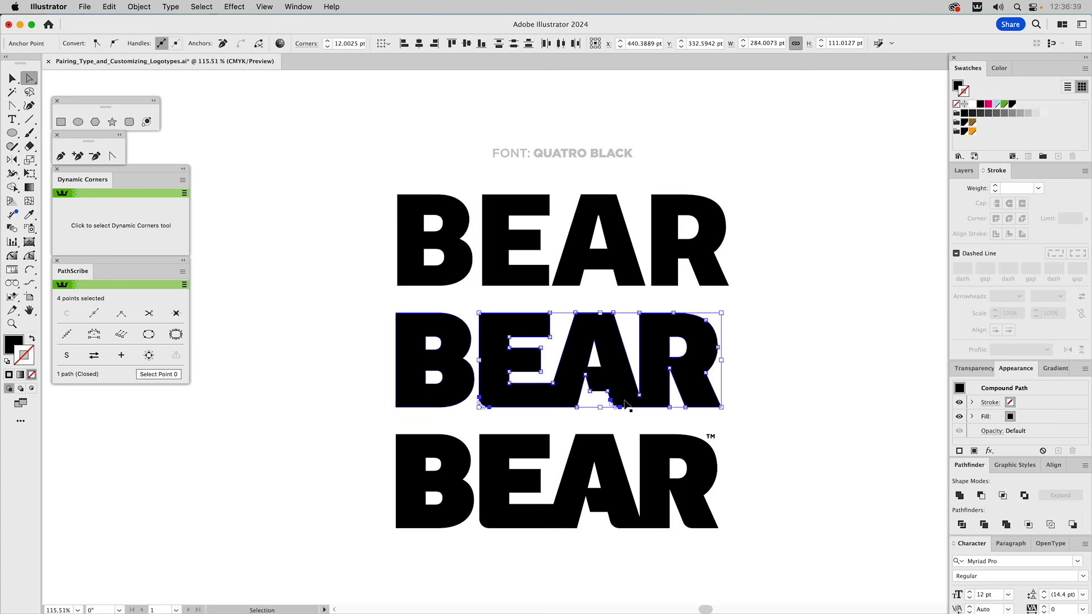
shift+click(687, 407)
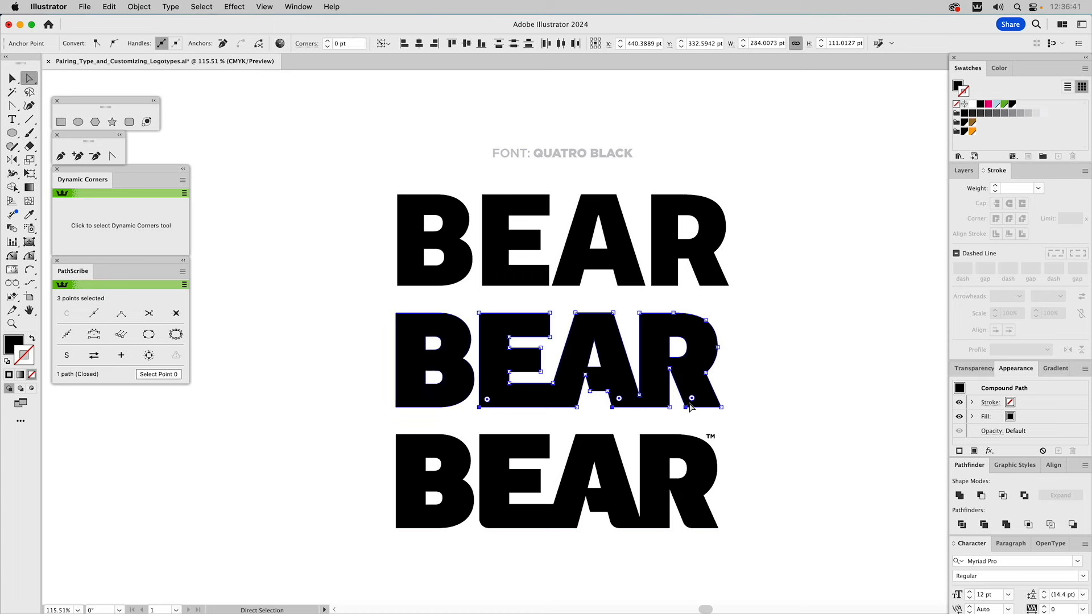
drag(692, 400, 694, 401)
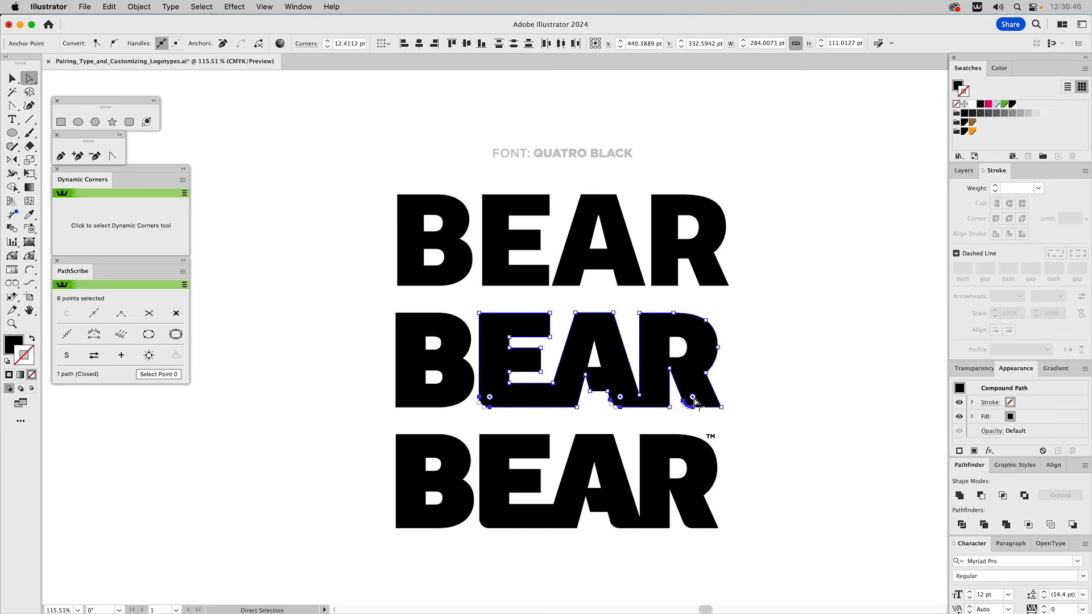
click(814, 384)
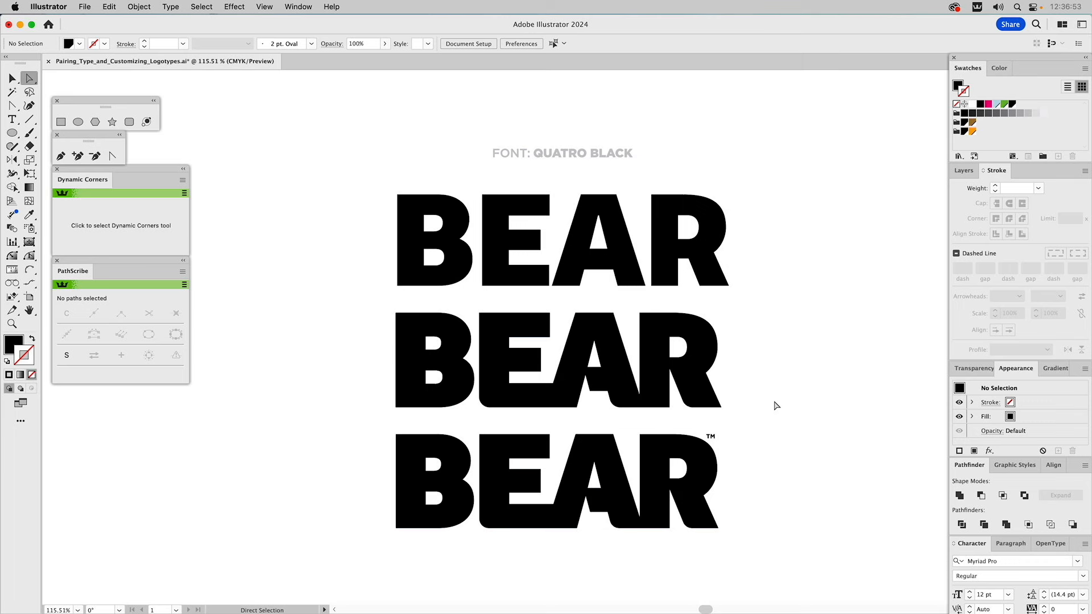
Step: Display the bear logotype layer in place of the customizing layer, and follow it with the Bear Vehicle layer on its own
click(963, 171)
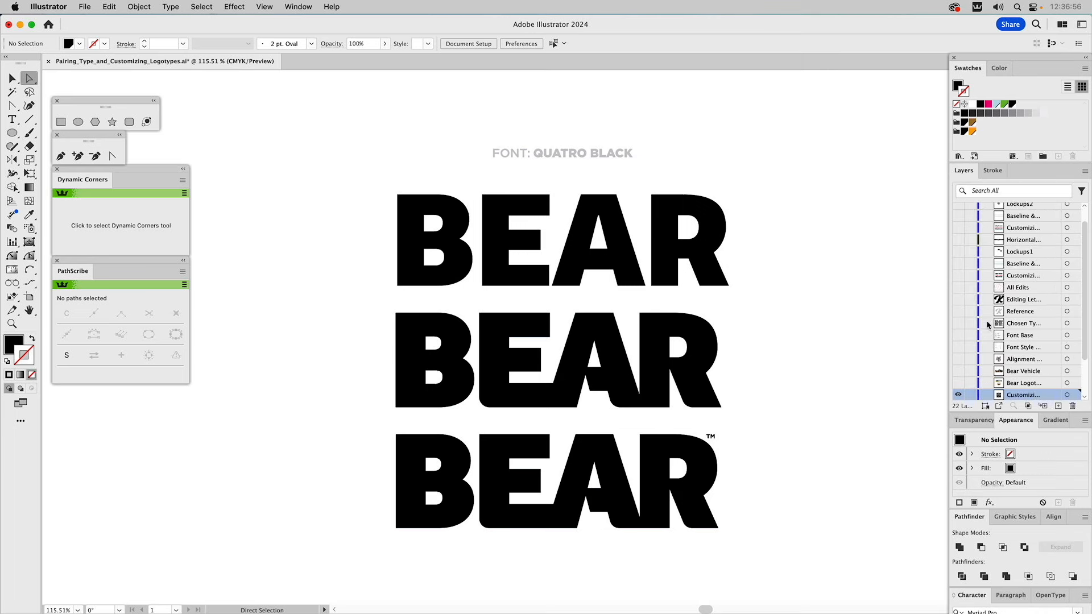
click(958, 383)
click(958, 395)
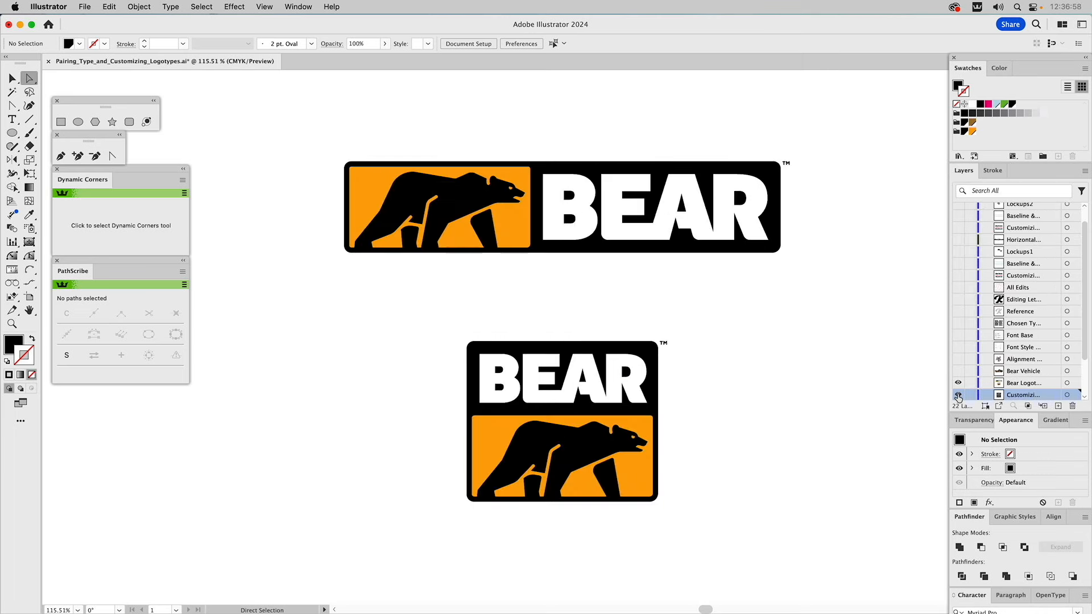
click(1012, 384)
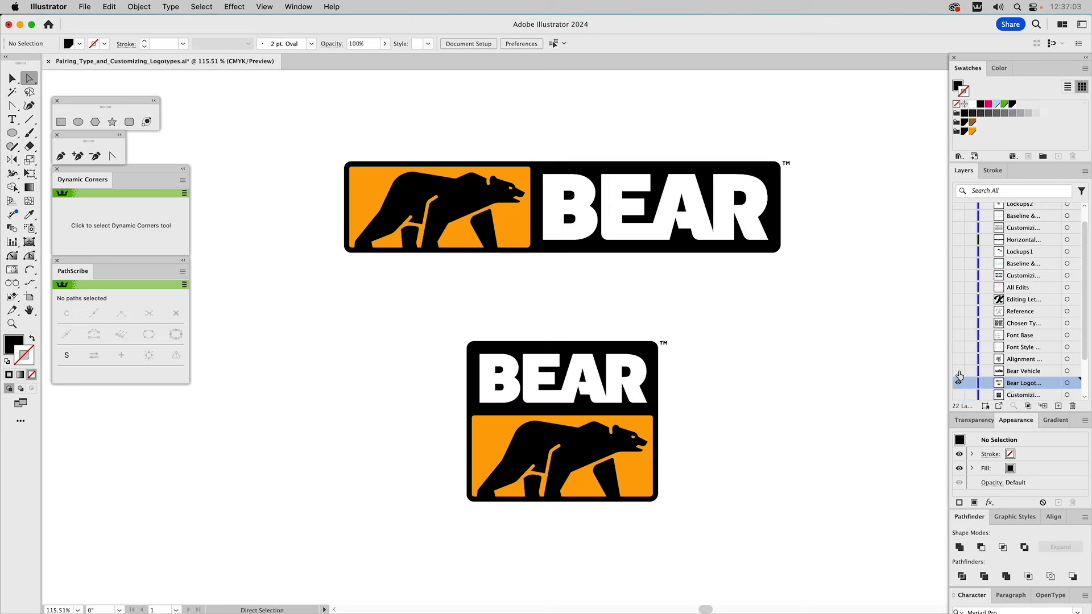
click(958, 371)
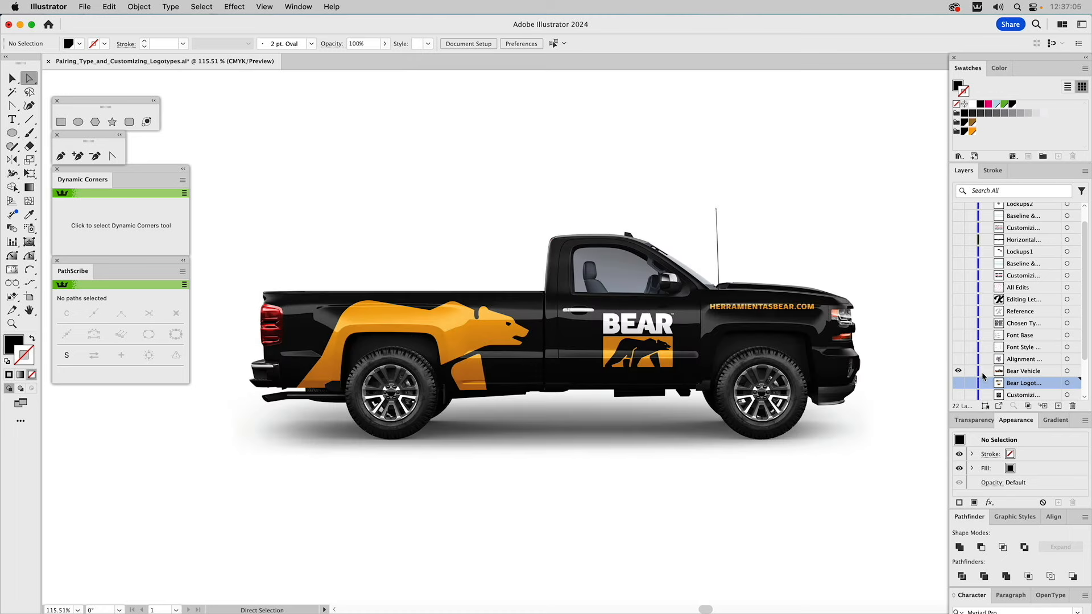
click(1020, 372)
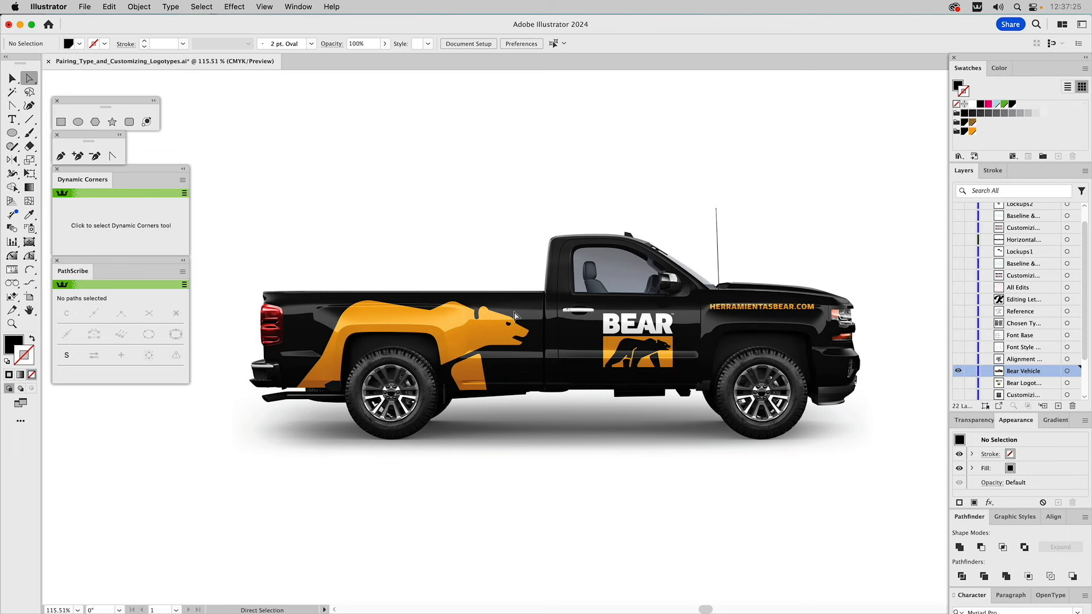
Step: Show only the alignment layer with the donut character and select the magenta rectangle across the donut
alt+click(958, 359)
click(1021, 360)
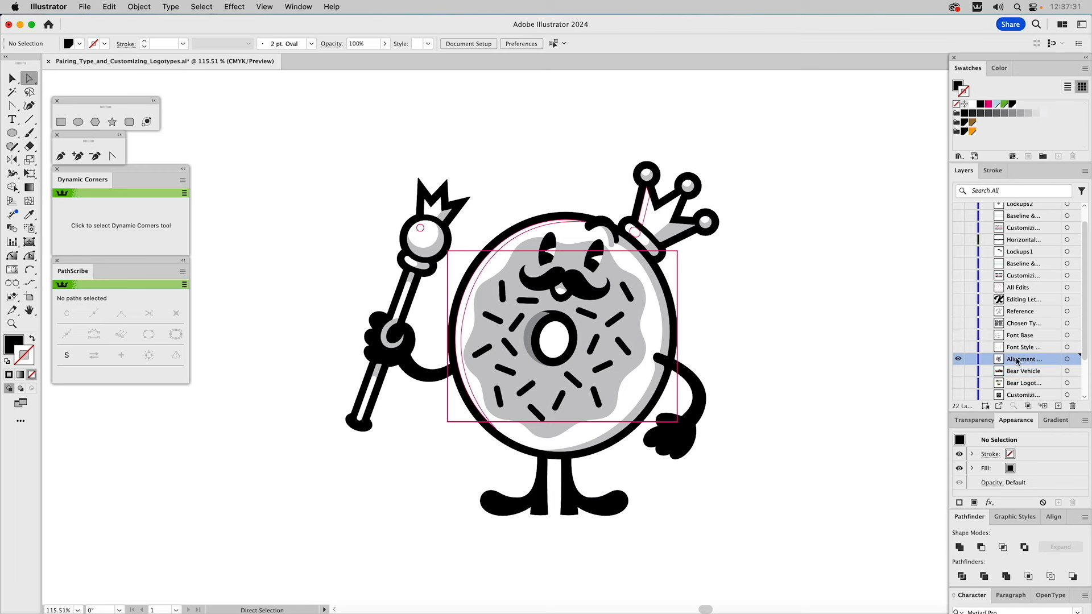
key(v)
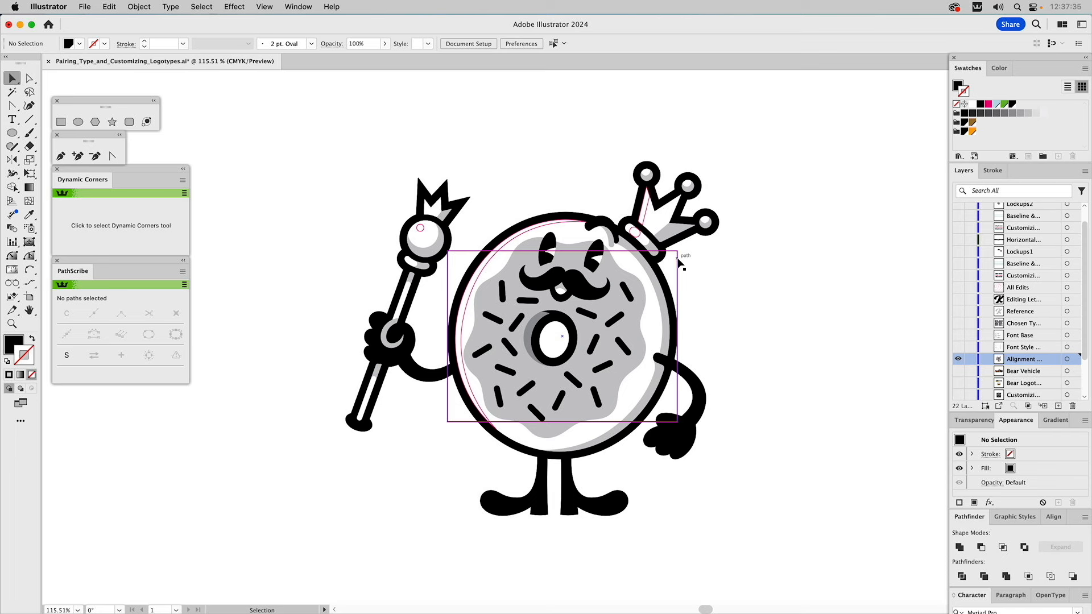
click(679, 259)
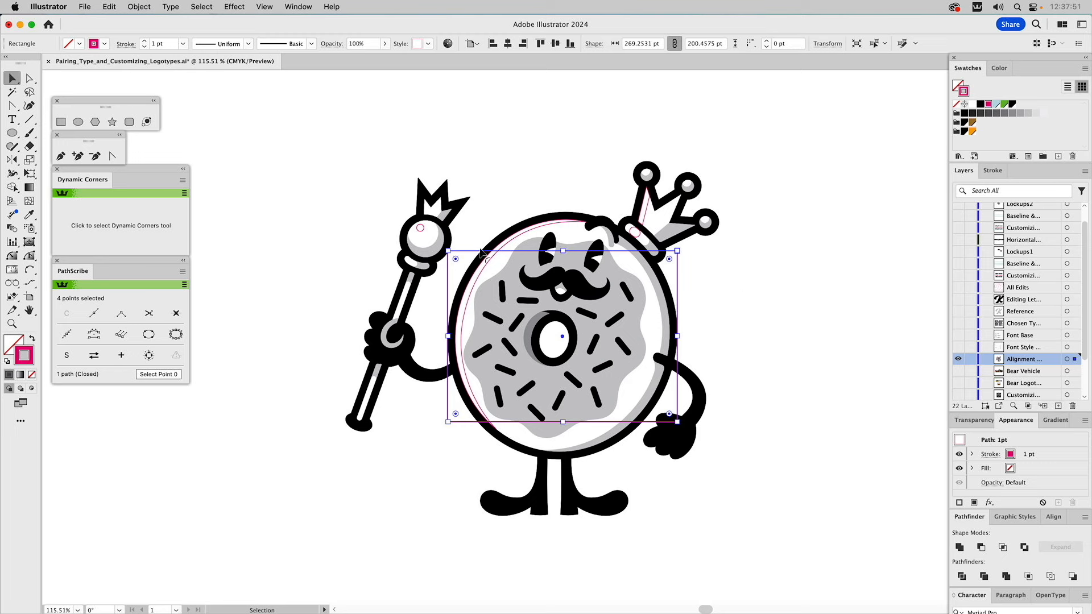
Step: Try to align the rectangle and the donut character on their horizontal centers, and undo it
shift+click(524, 223)
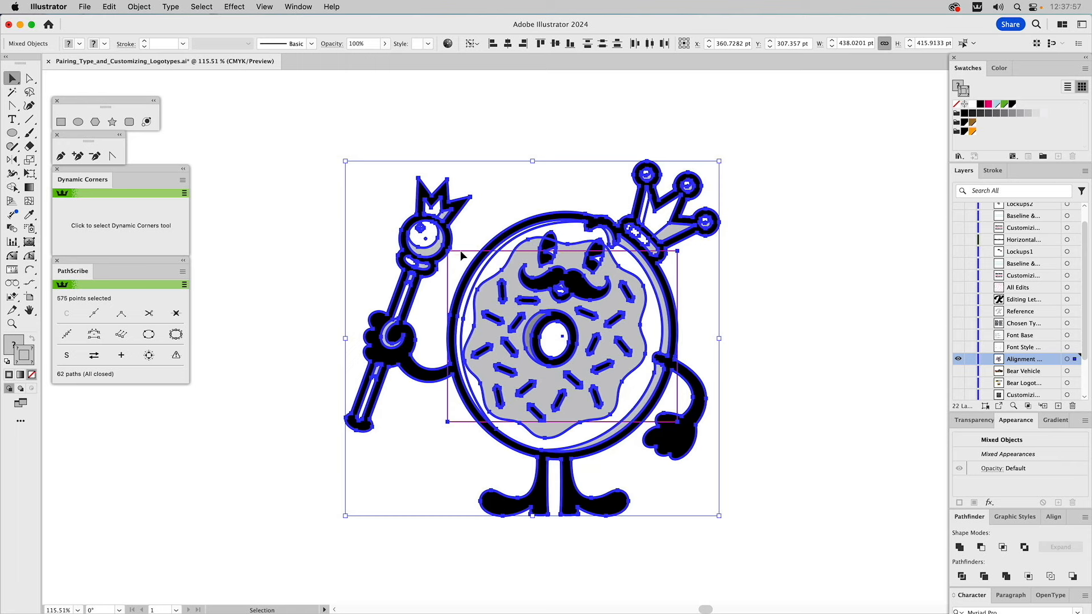
click(1054, 517)
click(978, 547)
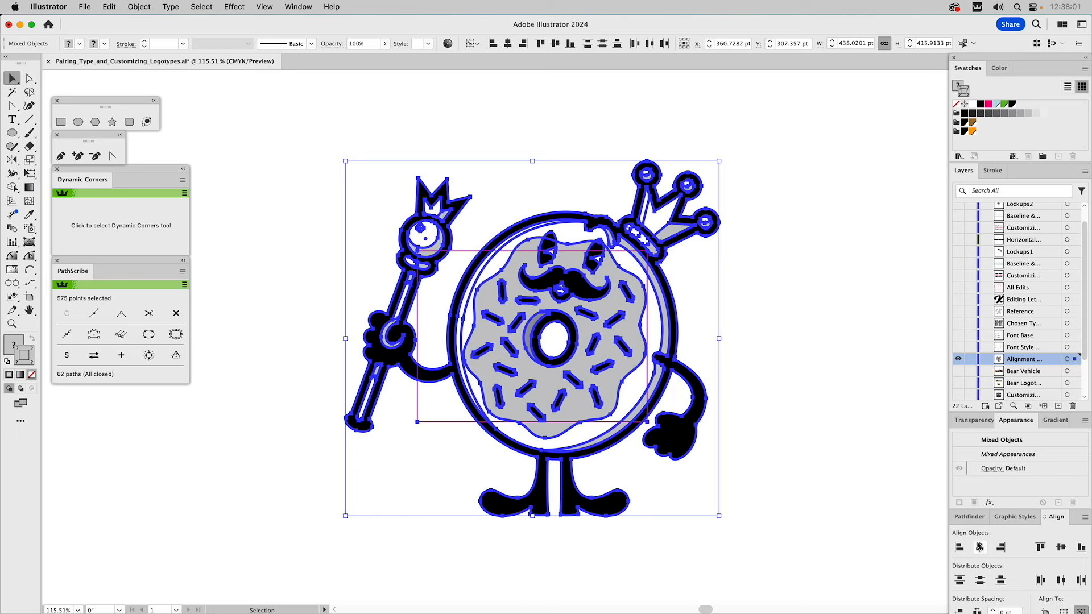
click(851, 350)
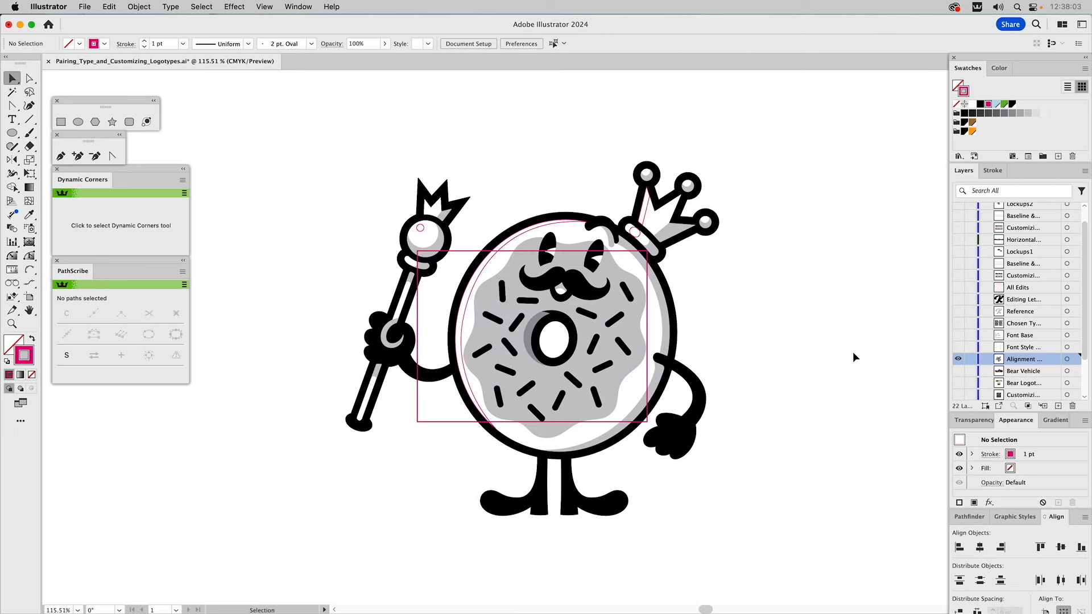
key(super+a)
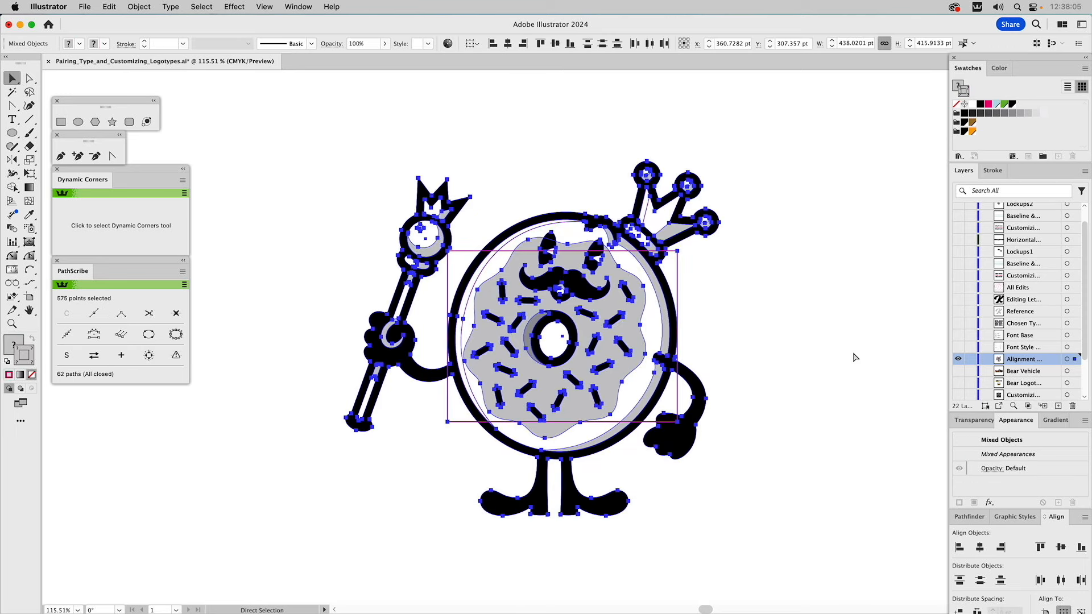
Step: Resize the rectangle about its center into a strip about 588 by 17 pt, and select it together with the donut character
click(677, 252)
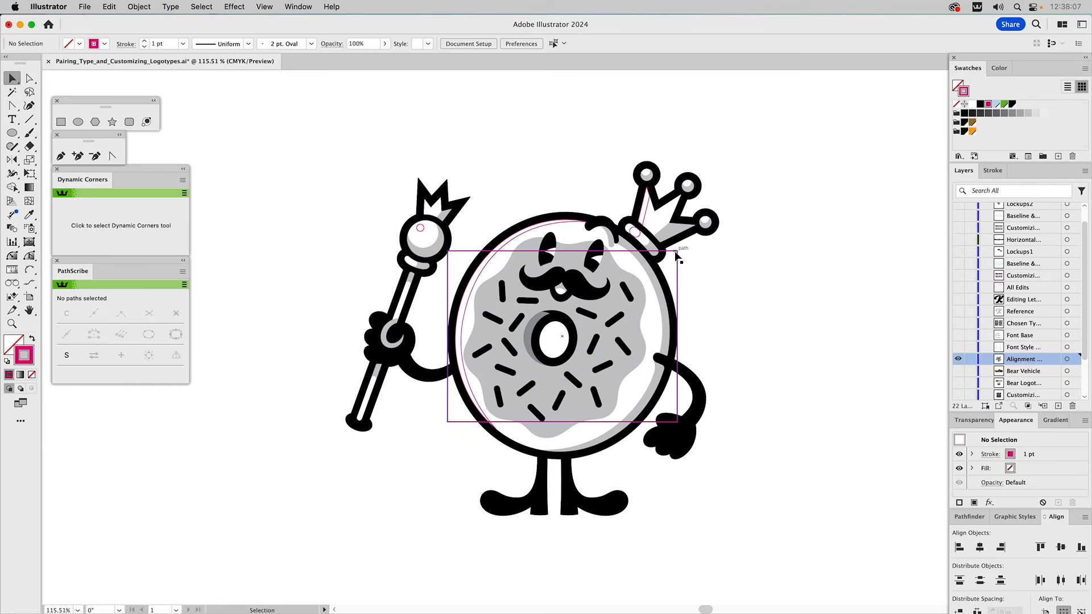
drag(678, 251, 814, 330)
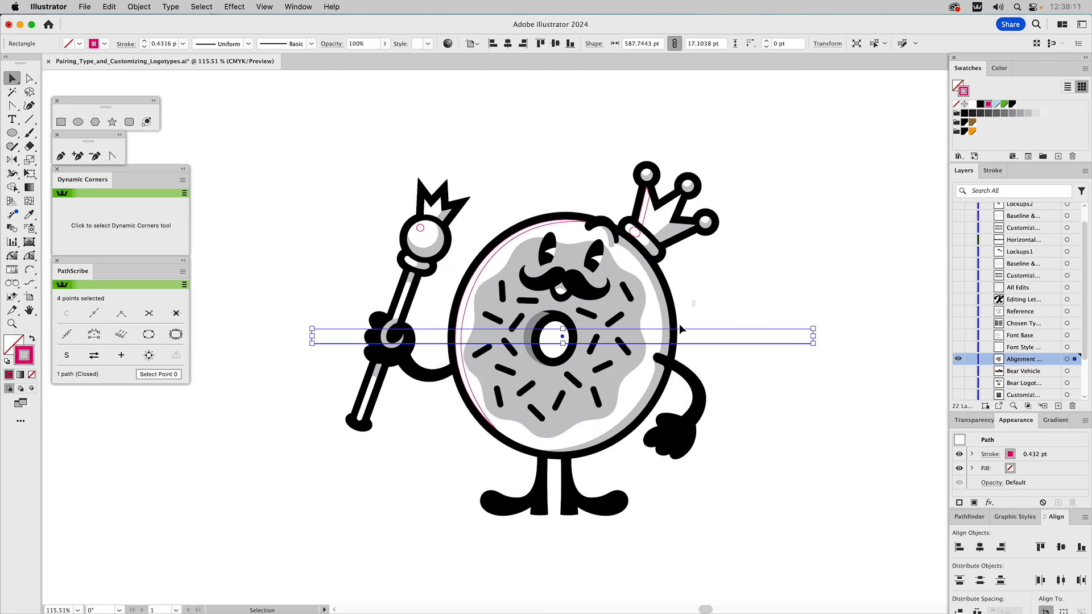
key(super+a)
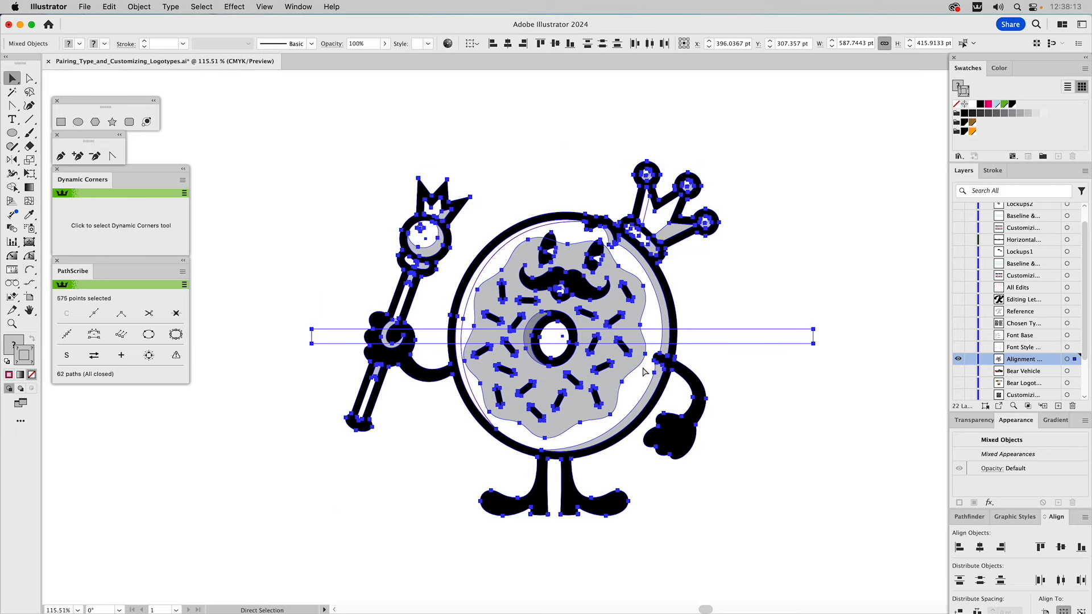
key(super+g)
key(shift+super+a)
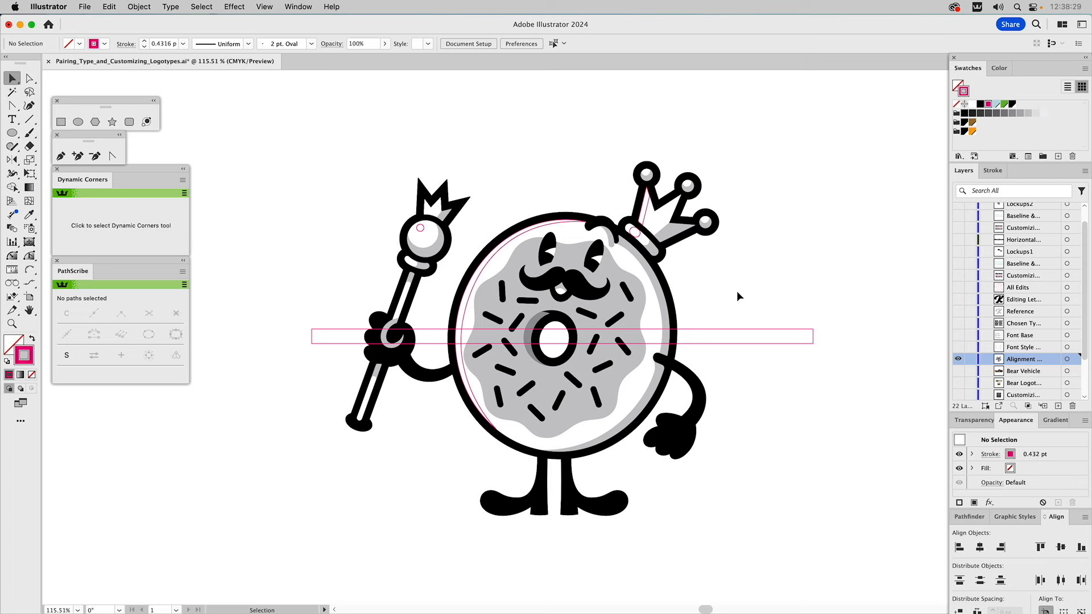
Step: Display the font style layer with the font folders in place of the alignment layer, and replace it with the Font Base layer
click(960, 348)
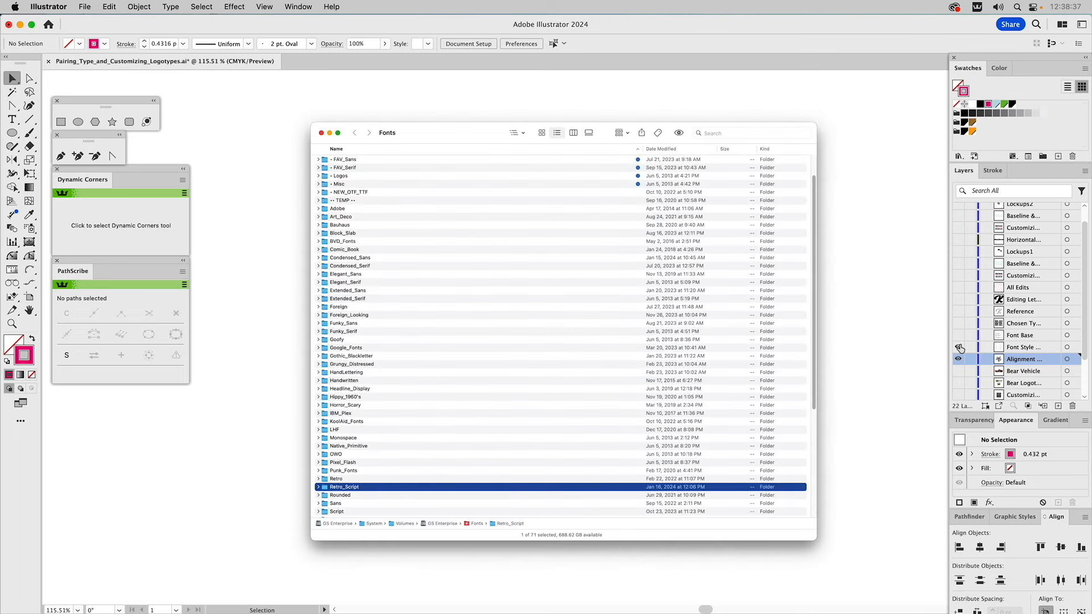
click(1022, 347)
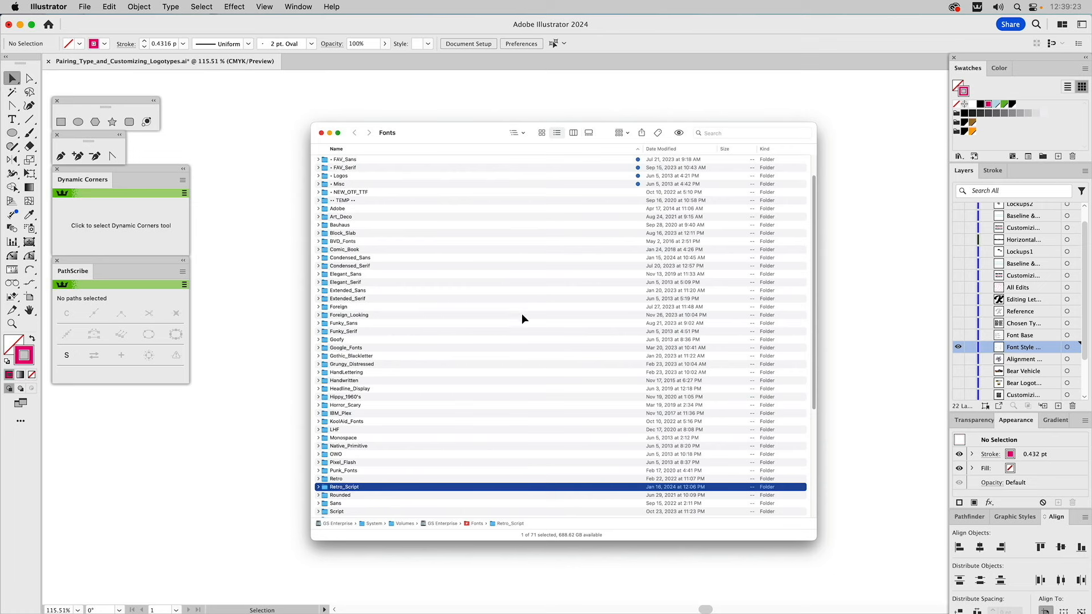
click(959, 335)
click(958, 347)
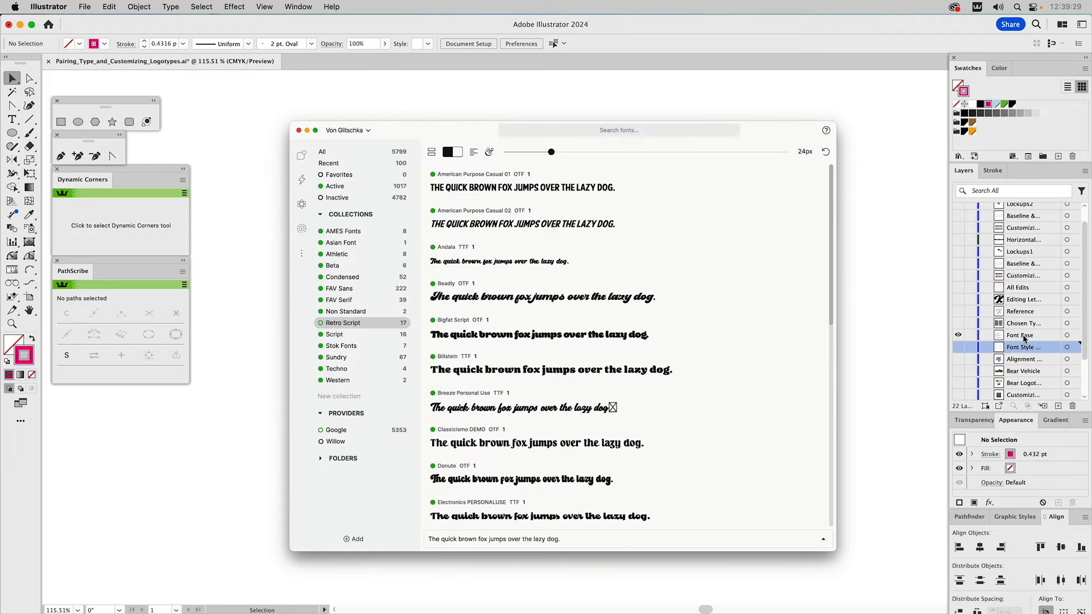
click(1024, 337)
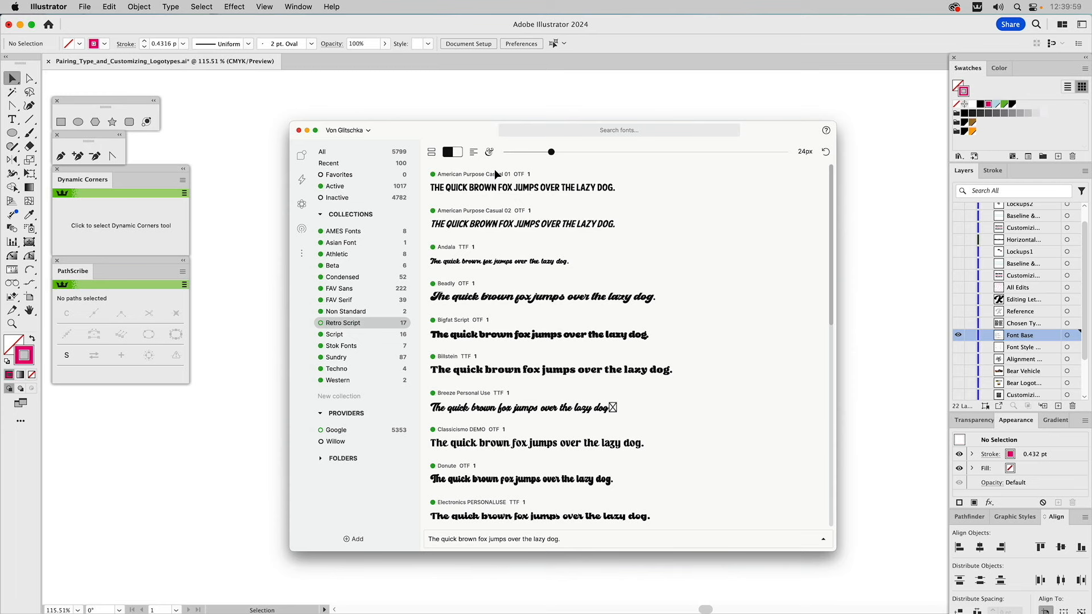
Step: Revisit the font style and Font Base layers, and display only the layer with the King Donuts font samples
click(958, 336)
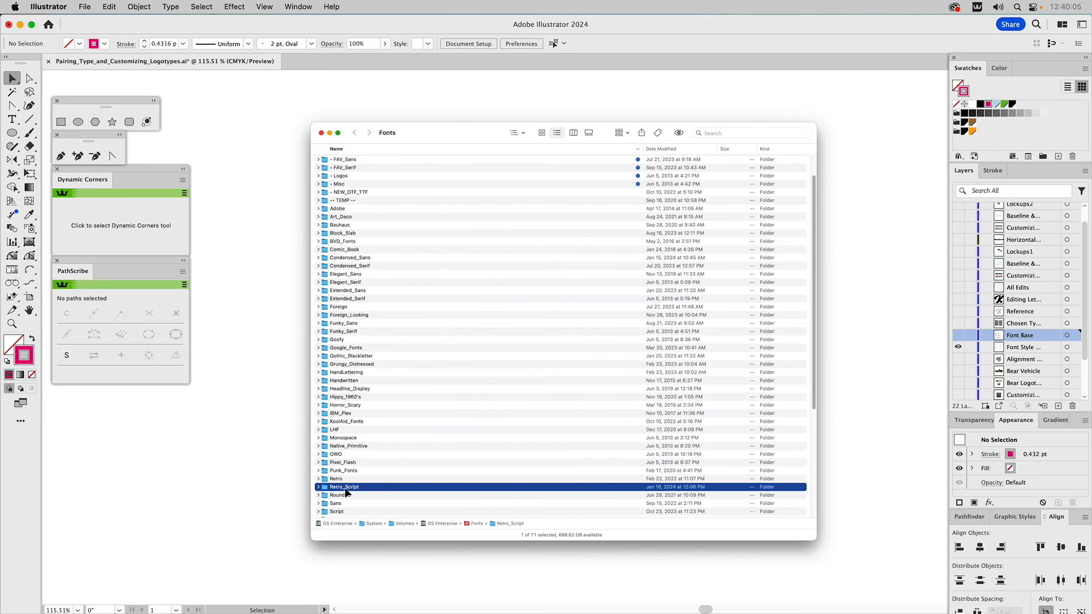
click(958, 336)
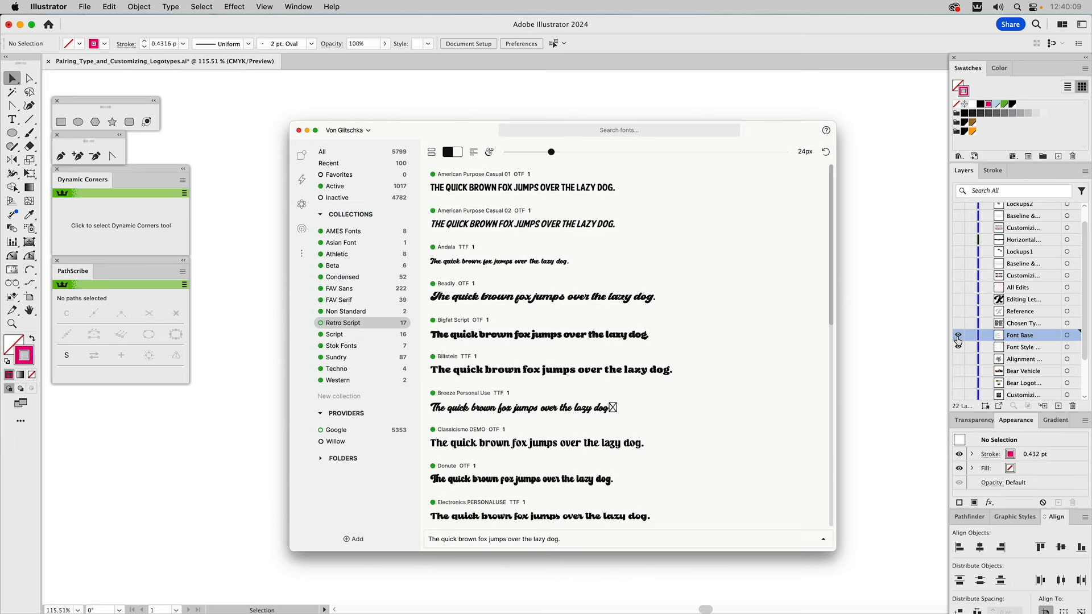
click(959, 323)
click(959, 336)
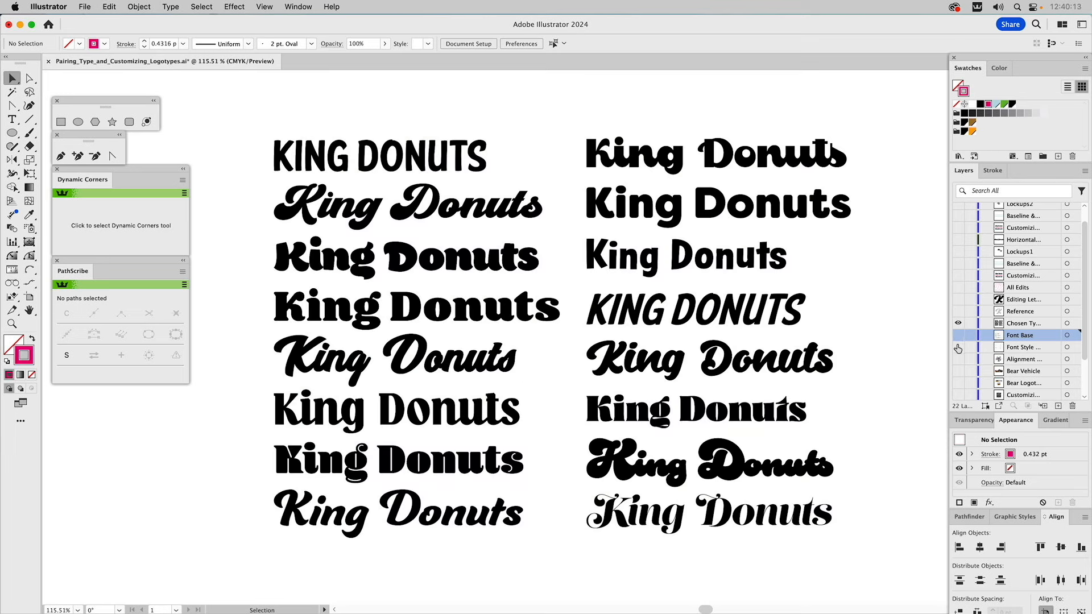
Step: Examine the script King Donuts sample fifth in the second column on the Chosen Type layer by selecting it, and clear the selection
click(1002, 323)
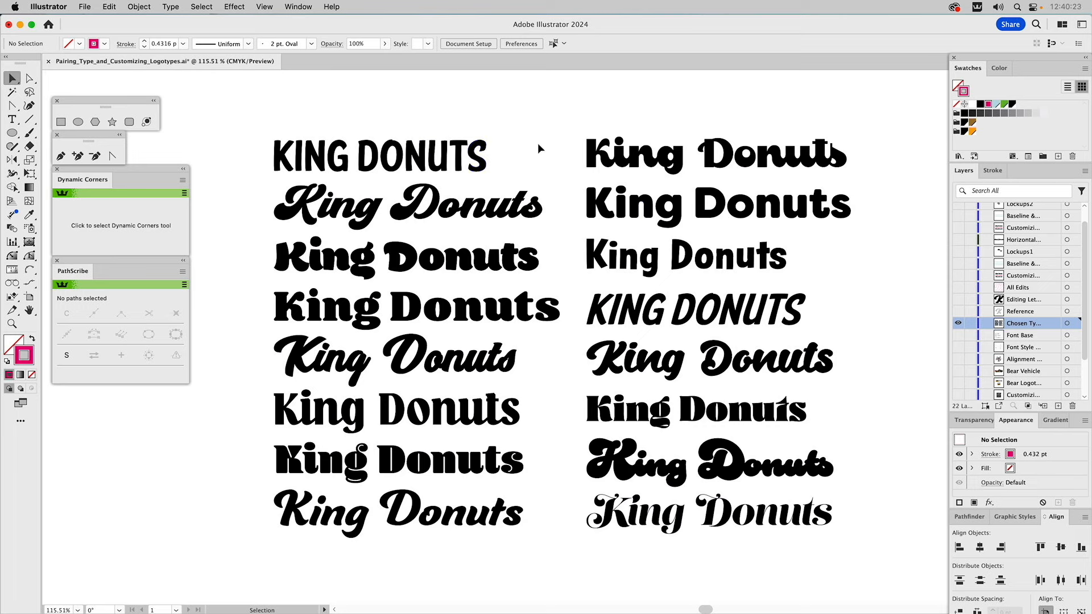
click(830, 368)
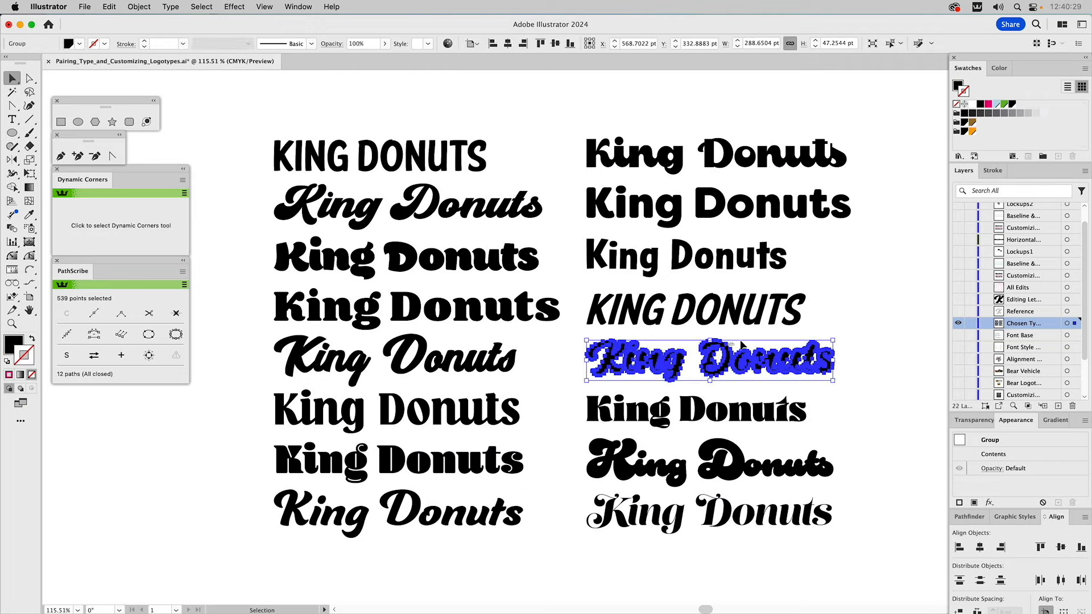
click(861, 306)
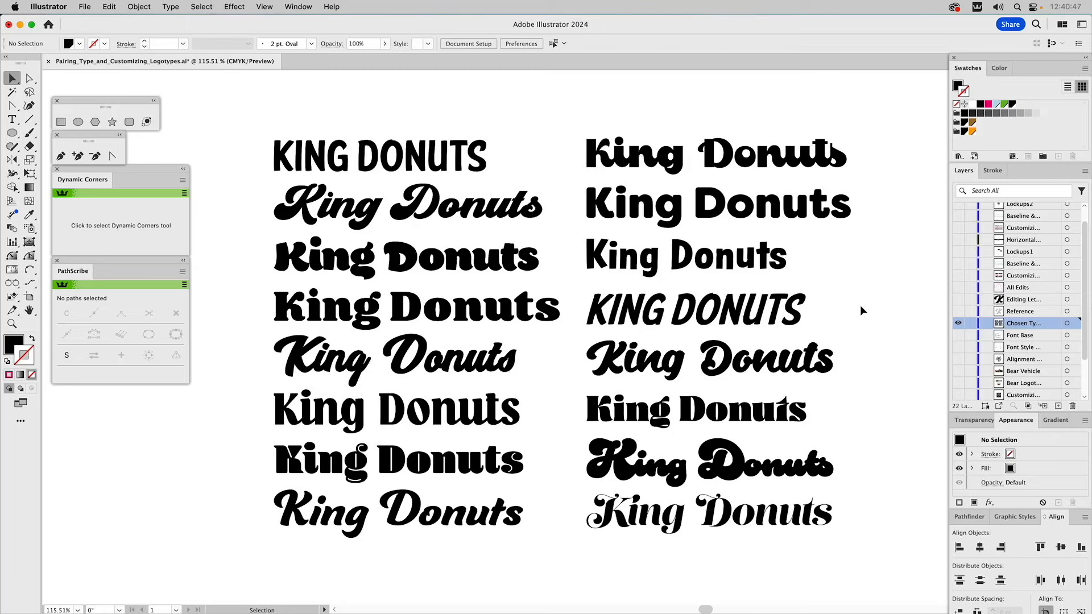
Step: Display the Reference and Editing Letter layers in place of the layer with the King Donuts font samples
click(958, 311)
click(958, 323)
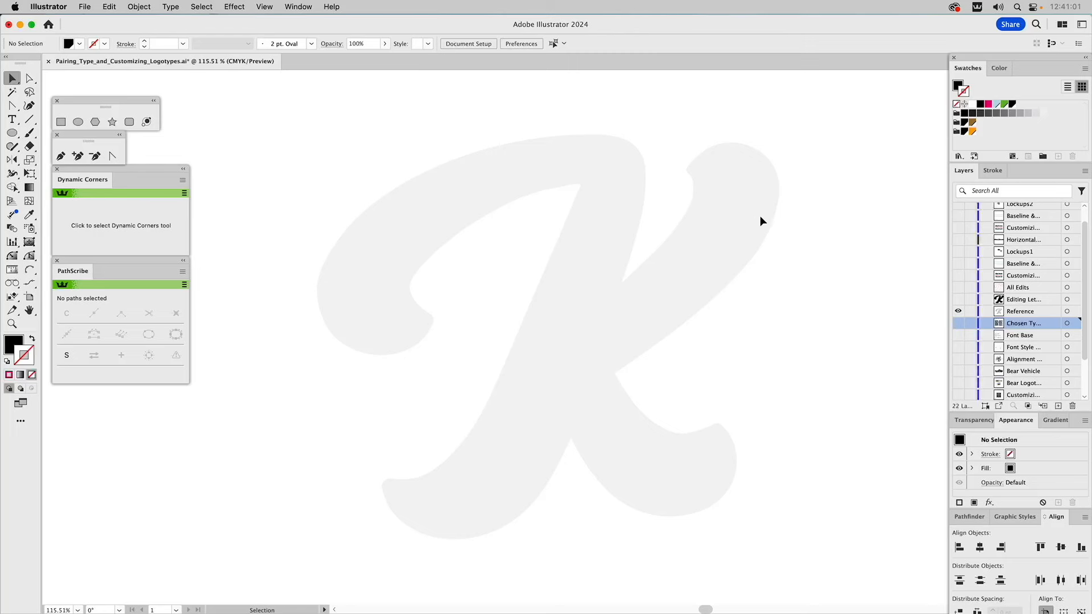
click(959, 300)
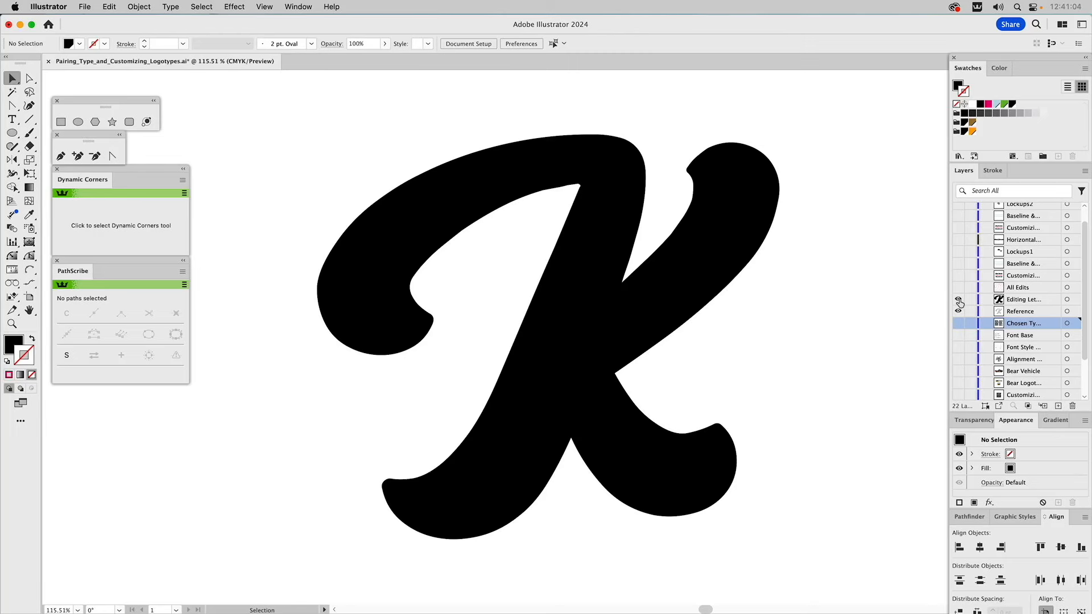
Step: Apply the .5pt outline graphic style to the black letter K and deselect it
click(619, 207)
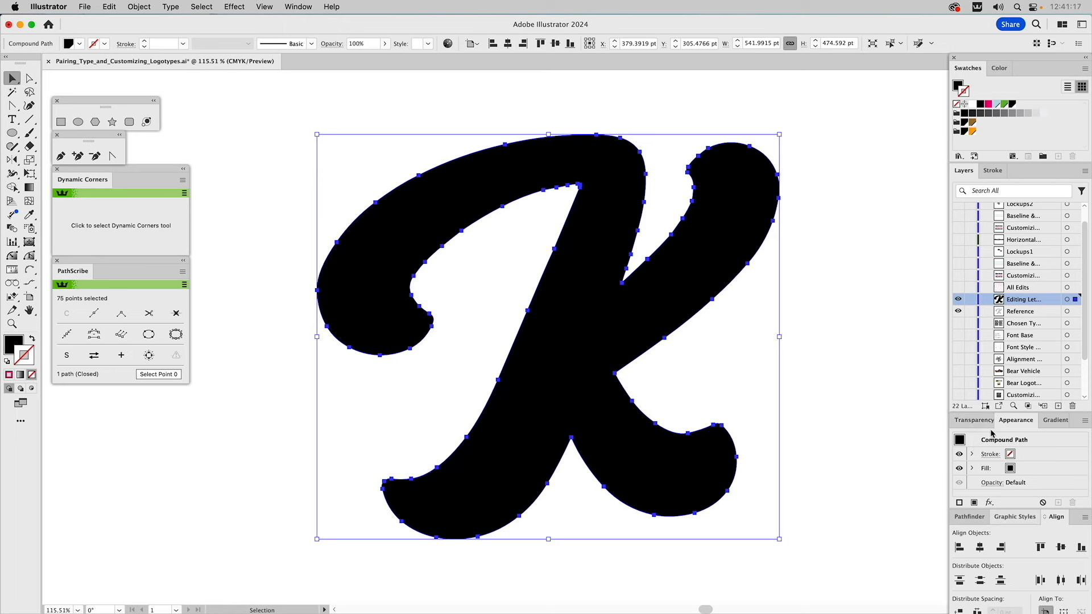
click(1011, 518)
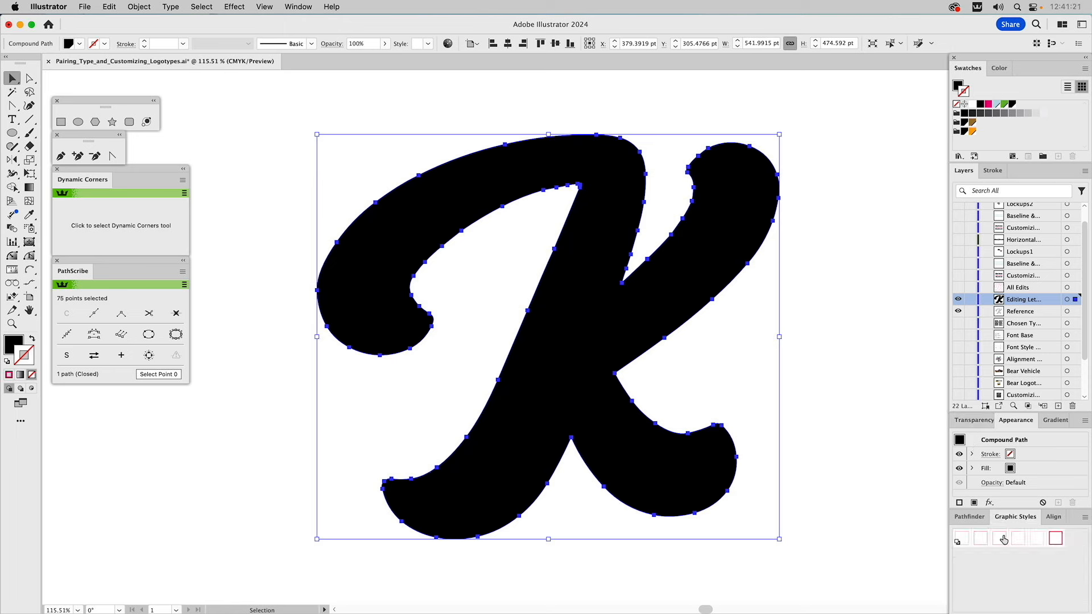
click(1002, 539)
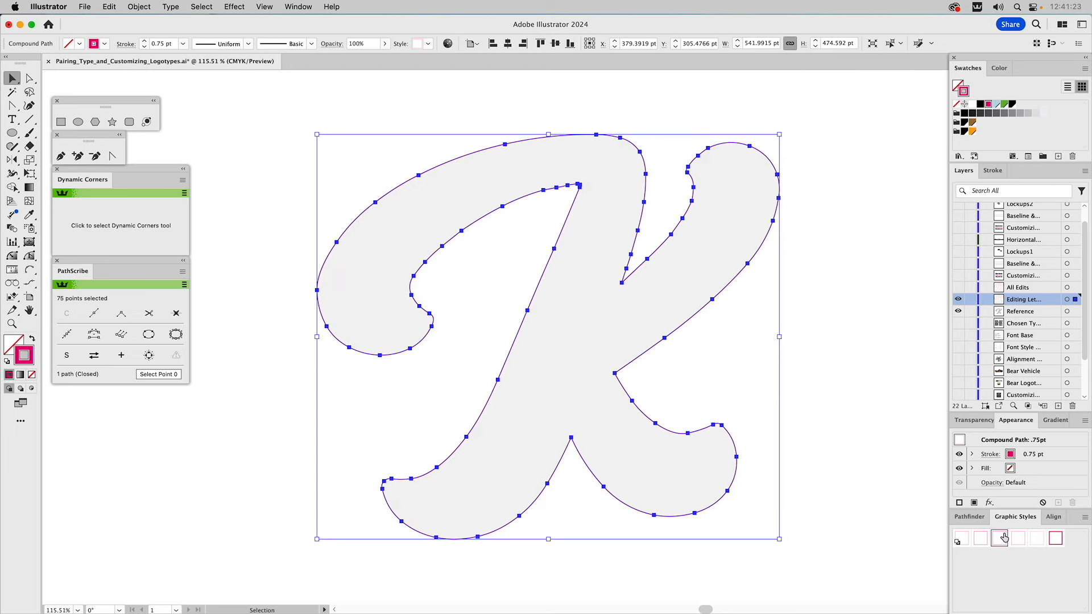
click(1018, 538)
click(595, 192)
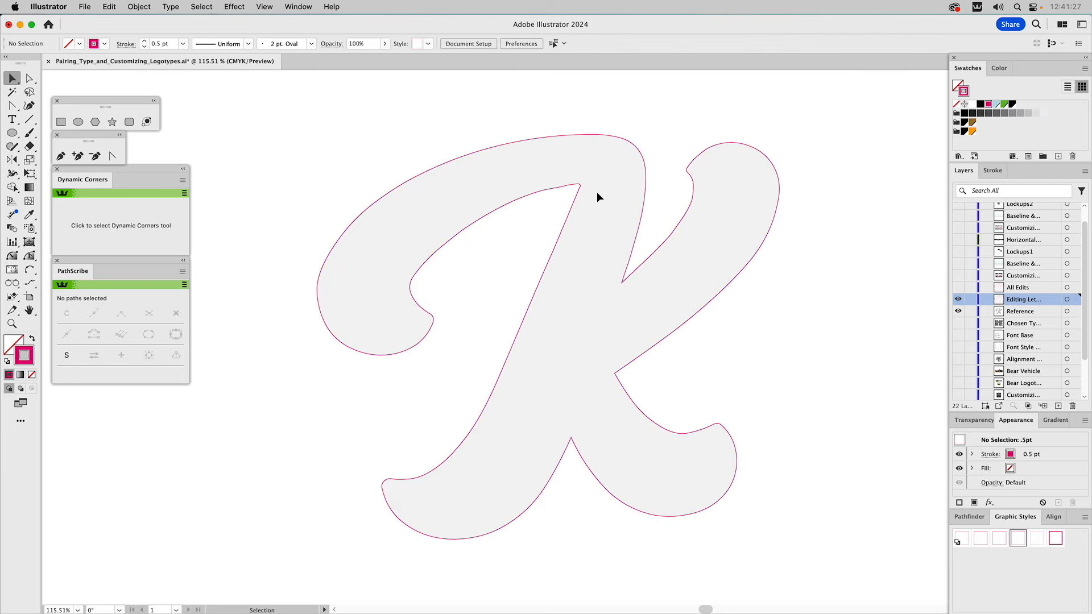
Step: Delete the two extra anchor points on the rounded corner at the top of the K's main stem
key(a)
click(586, 138)
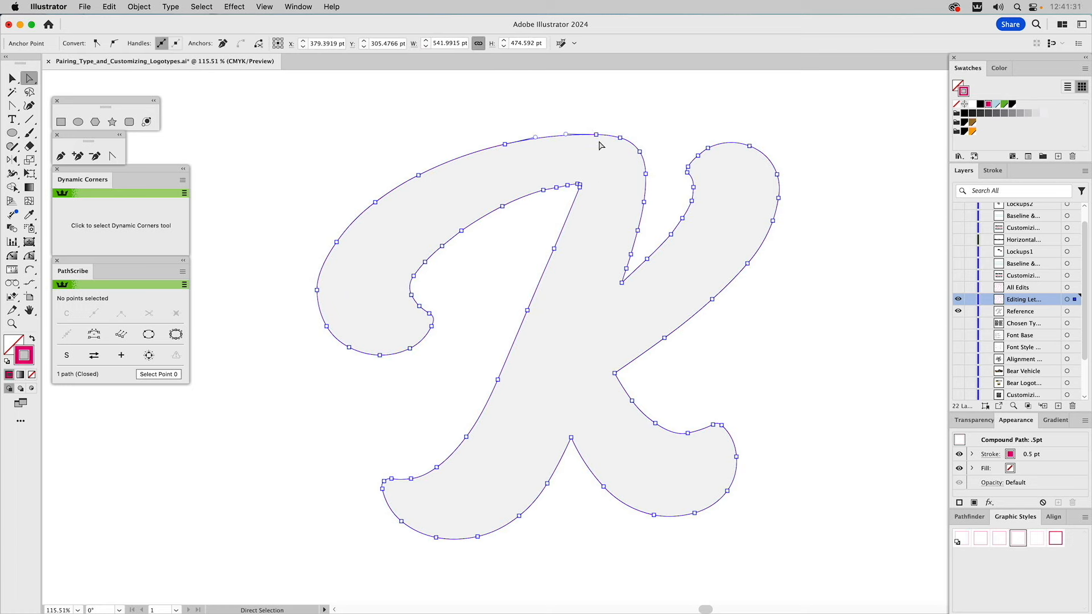
click(596, 135)
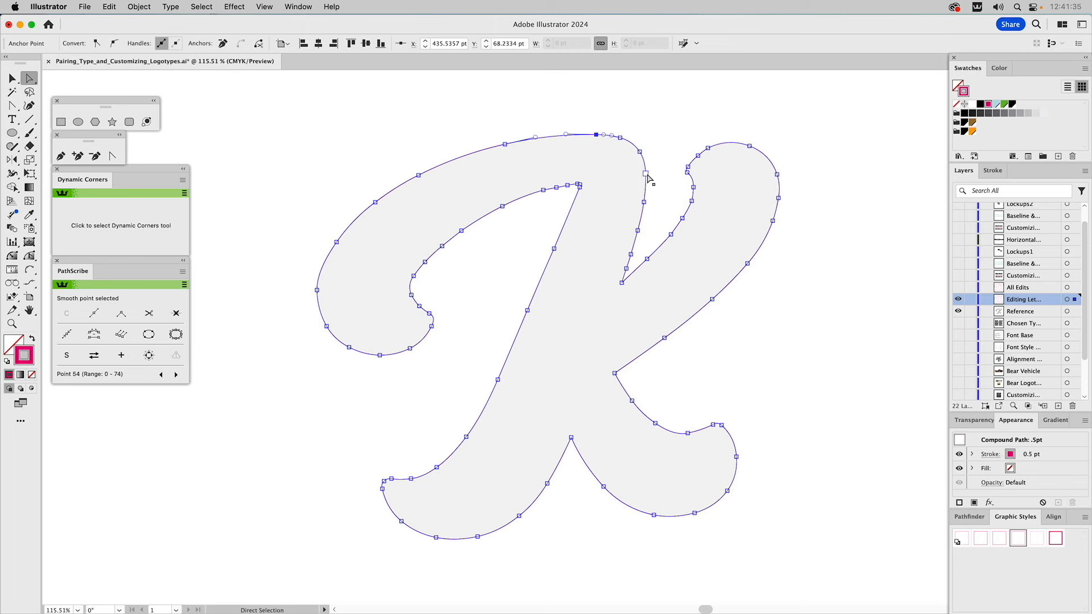
click(620, 139)
shift+click(640, 152)
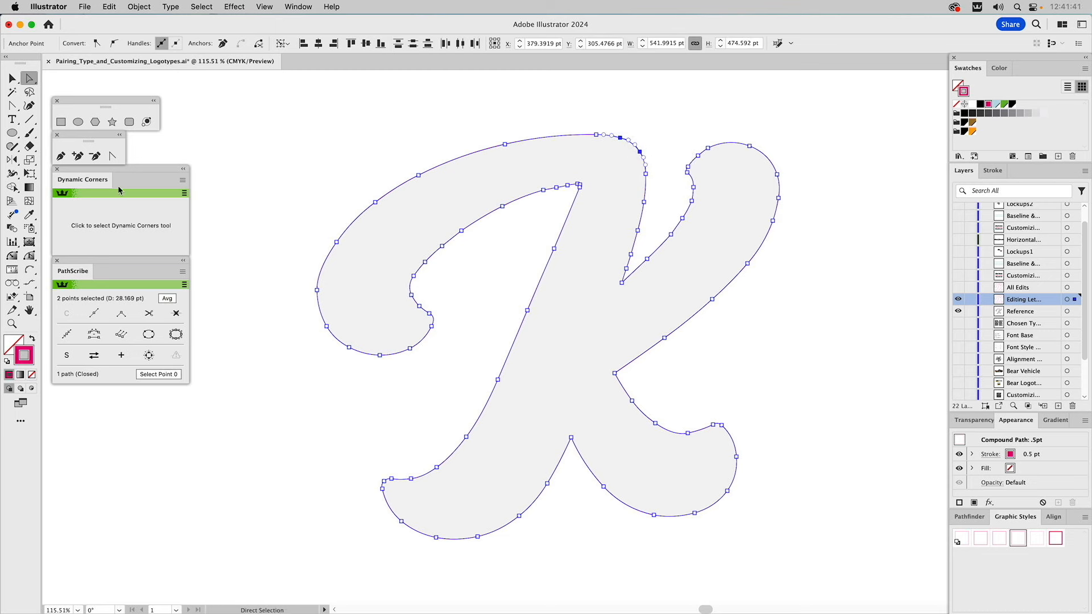
click(95, 157)
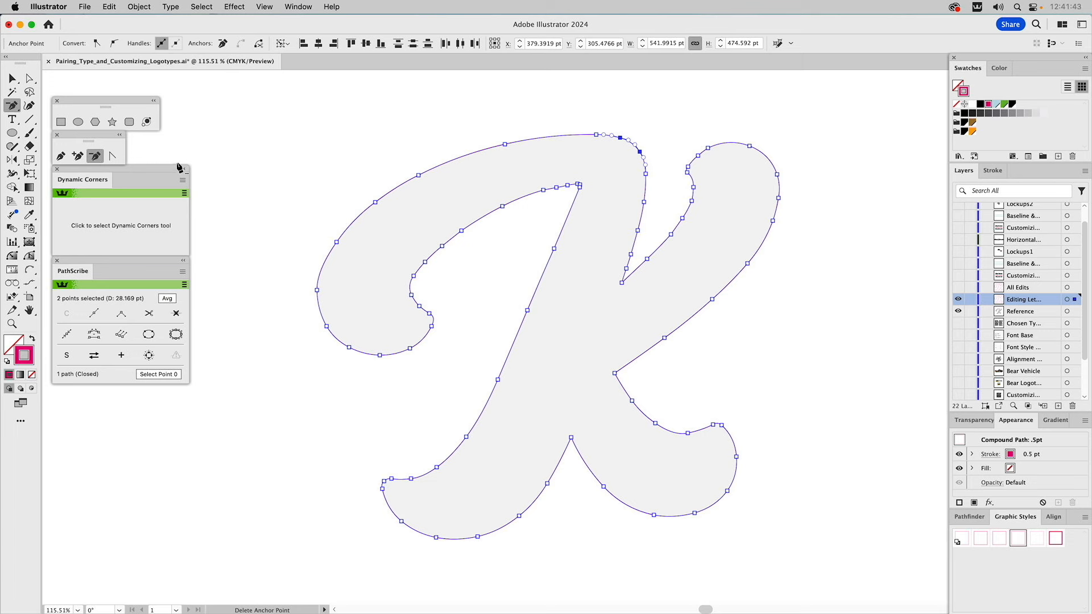
click(620, 138)
click(640, 152)
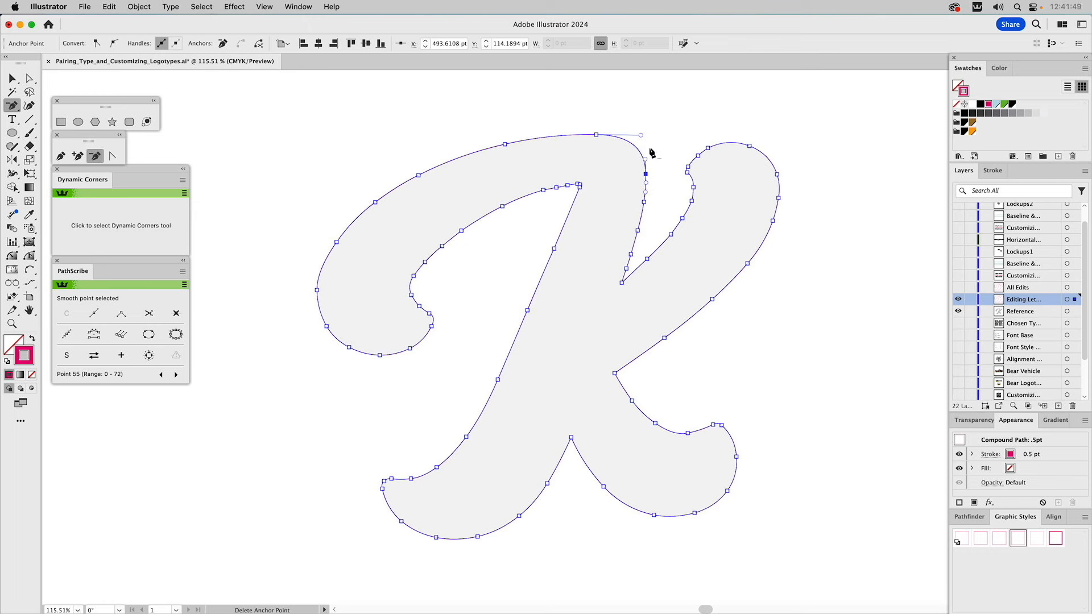
Step: Delete the four redundant anchor points along the outer curve of the K's upper-left stroke
click(336, 242)
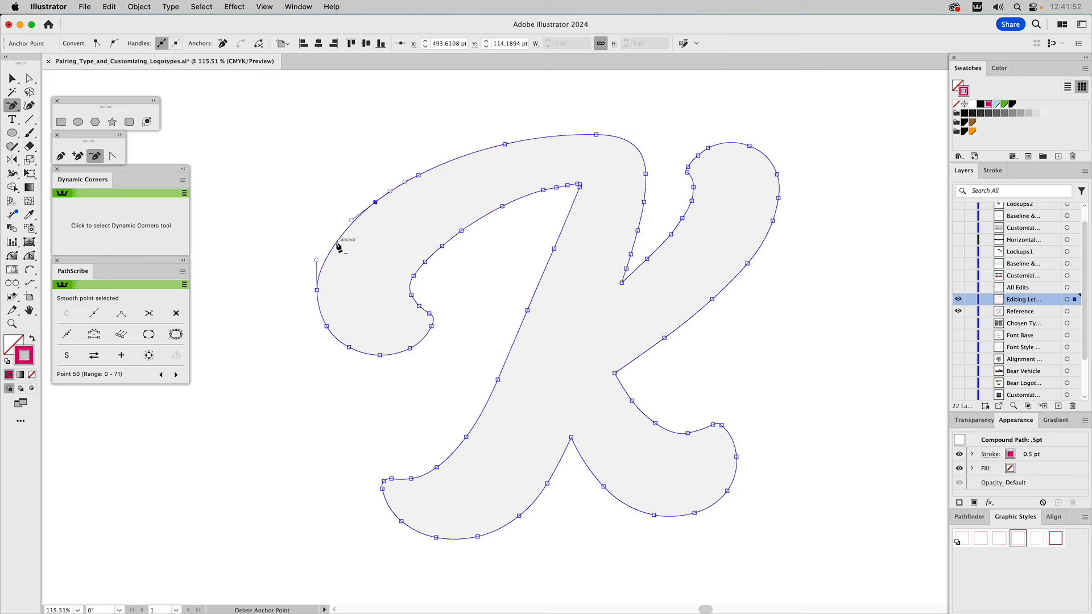
click(374, 202)
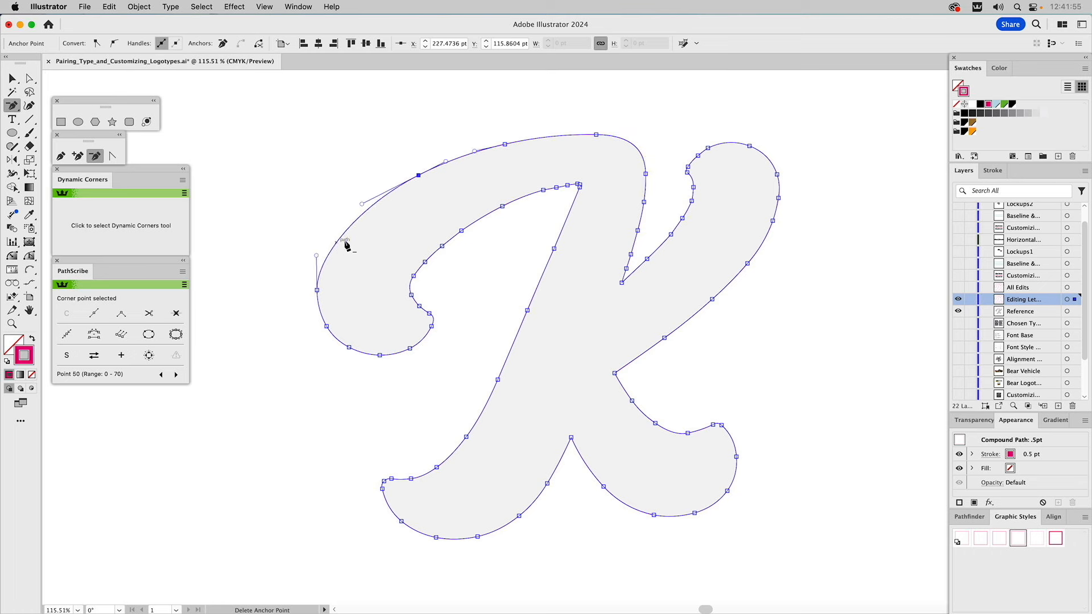
click(505, 145)
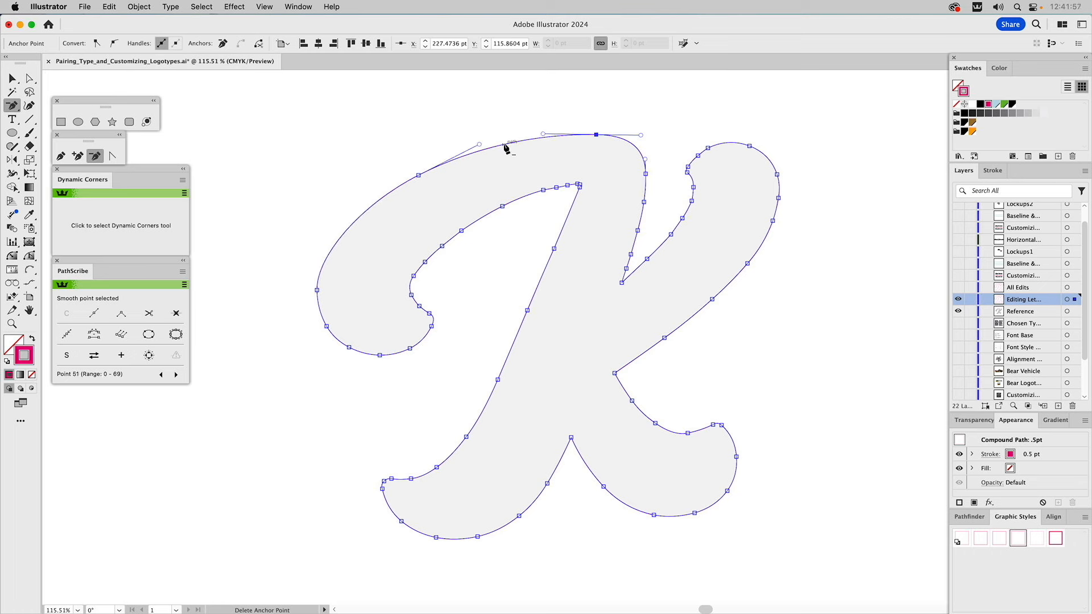
click(419, 176)
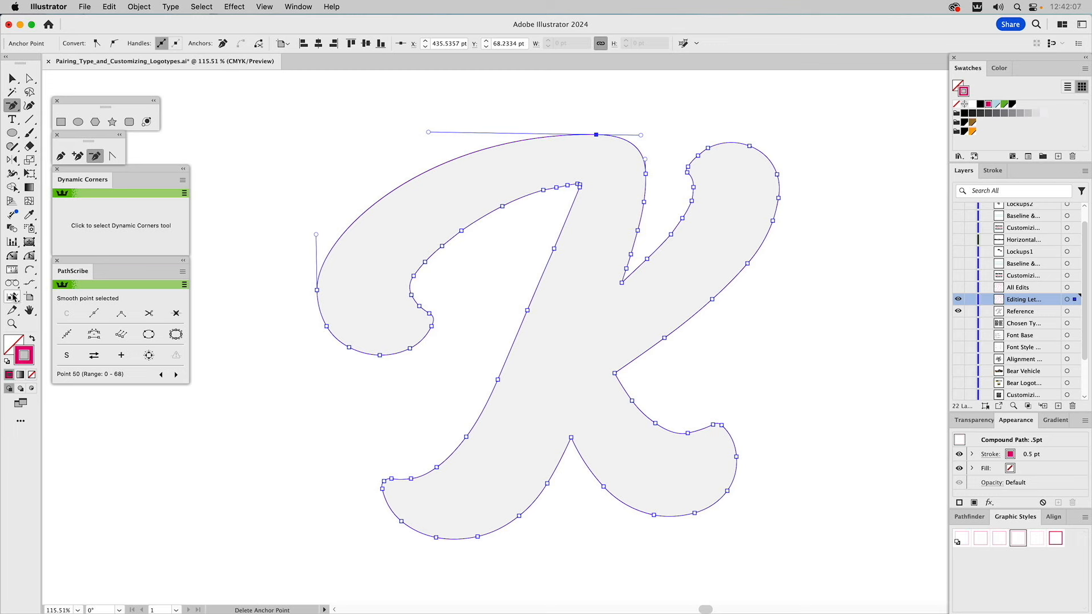
Step: Thin out the anchor points along the inner curve of the K's upper-left stroke with the Smart Remove Brush Tool
click(31, 257)
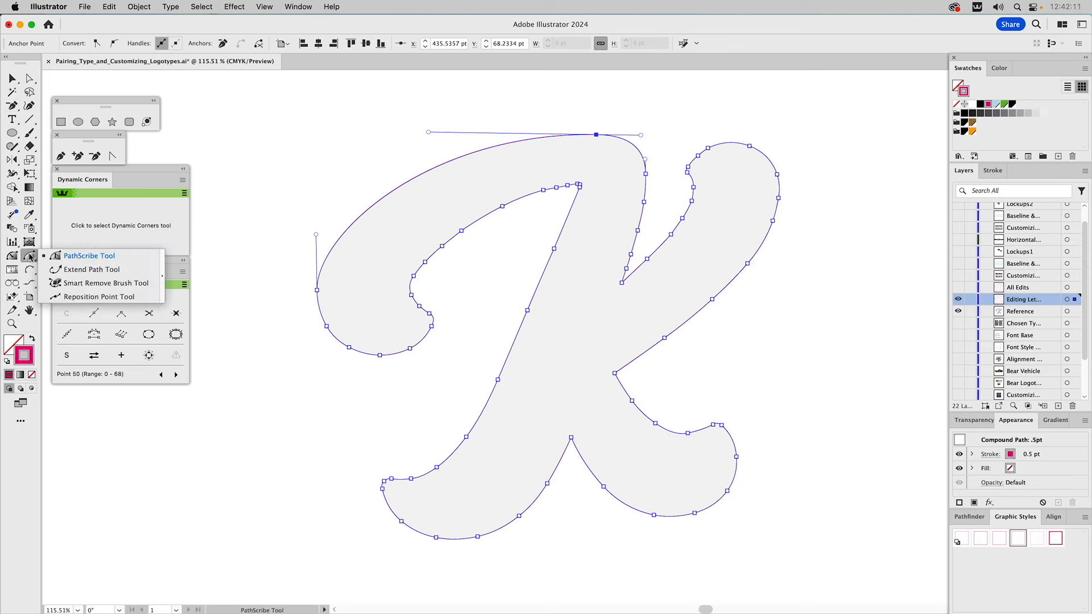
click(59, 283)
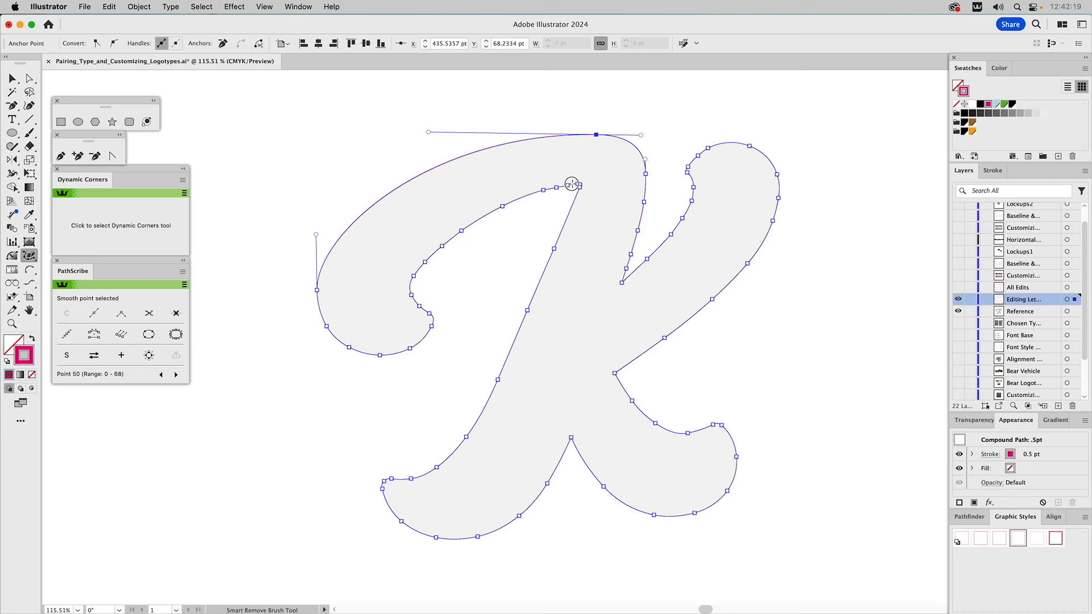
mouse_move(572, 183)
mouse_down()
mouse_move(428, 257)
mouse_move(411, 277)
mouse_move(424, 312)
mouse_move(414, 276)
mouse_move(436, 252)
mouse_move(505, 201)
mouse_move(572, 186)
mouse_up()
key(a)
click(500, 256)
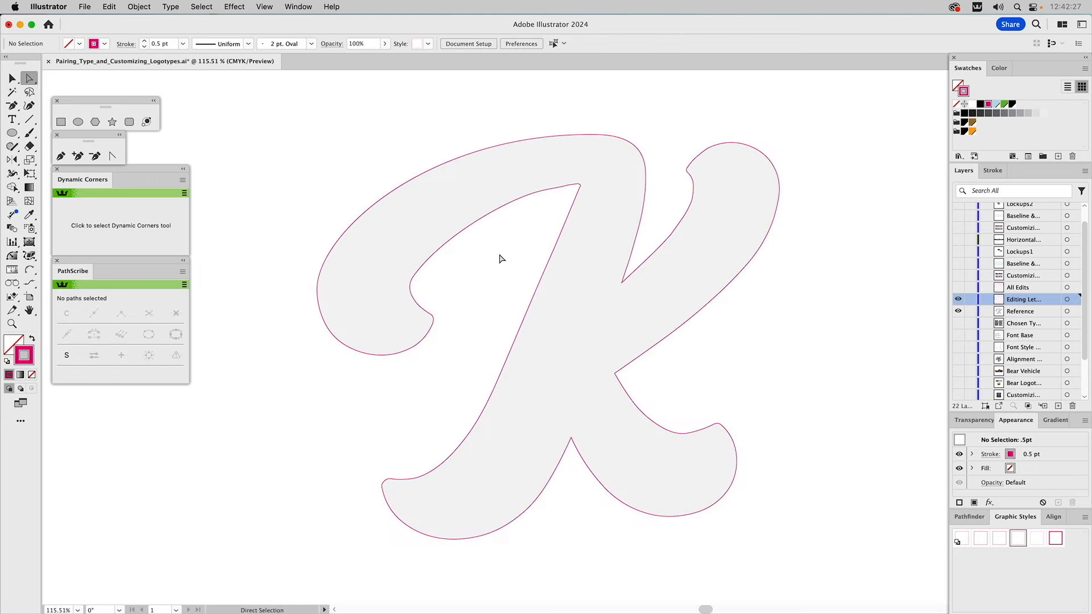
Step: Remove the two leftover anchor points on the upper-left stroke's inner curve with PathScribe's smart remove, and deselect the path
click(503, 205)
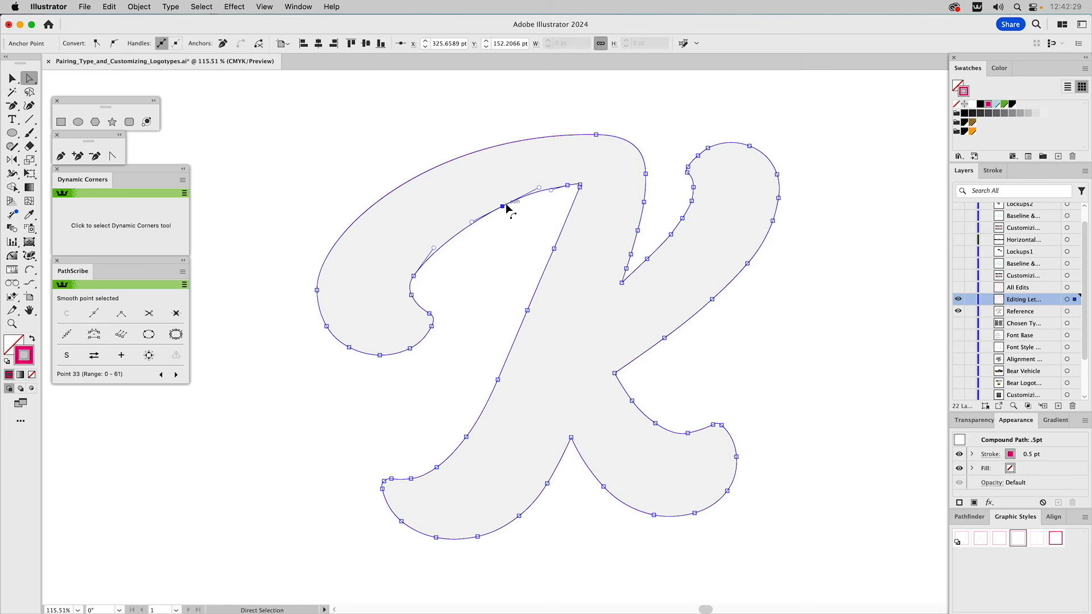
click(177, 314)
click(567, 184)
click(173, 313)
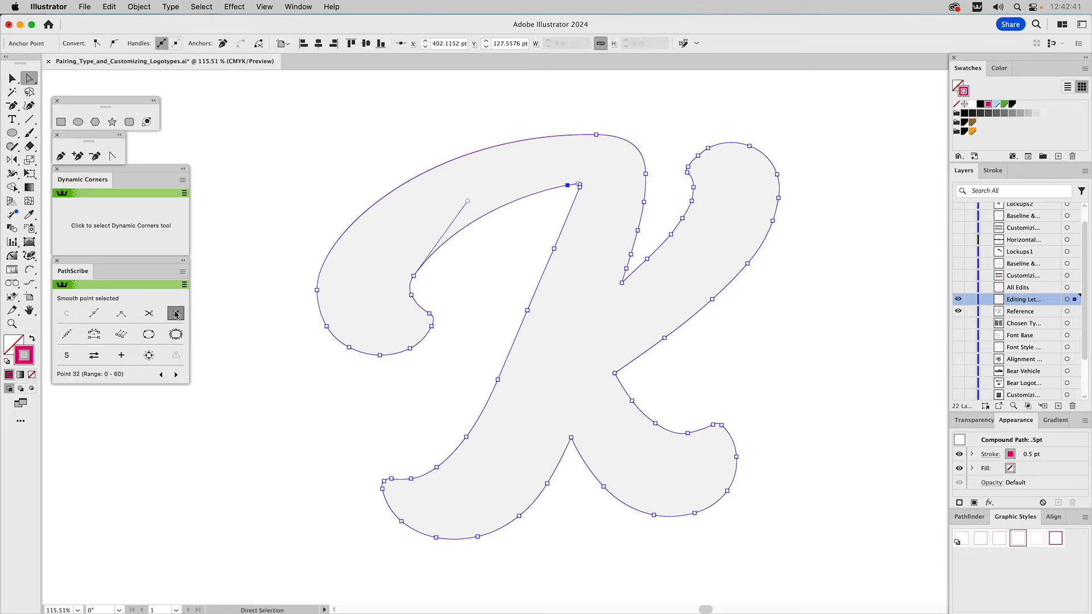
click(498, 253)
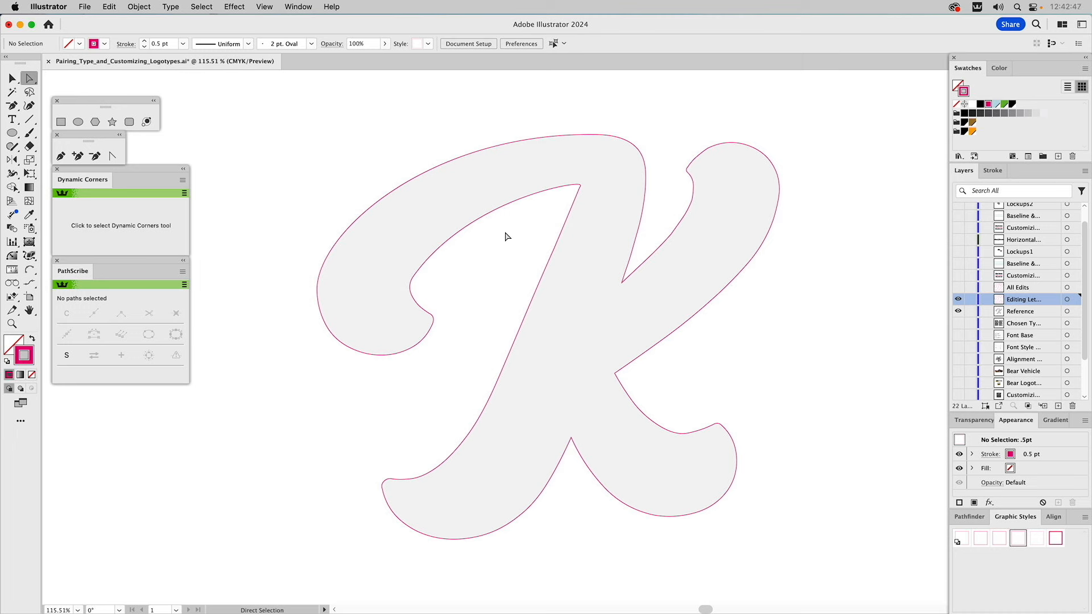
Step: Delete the lower of the two adjacent anchor points at the inner corner where the upper-left stroke meets the stem
click(524, 200)
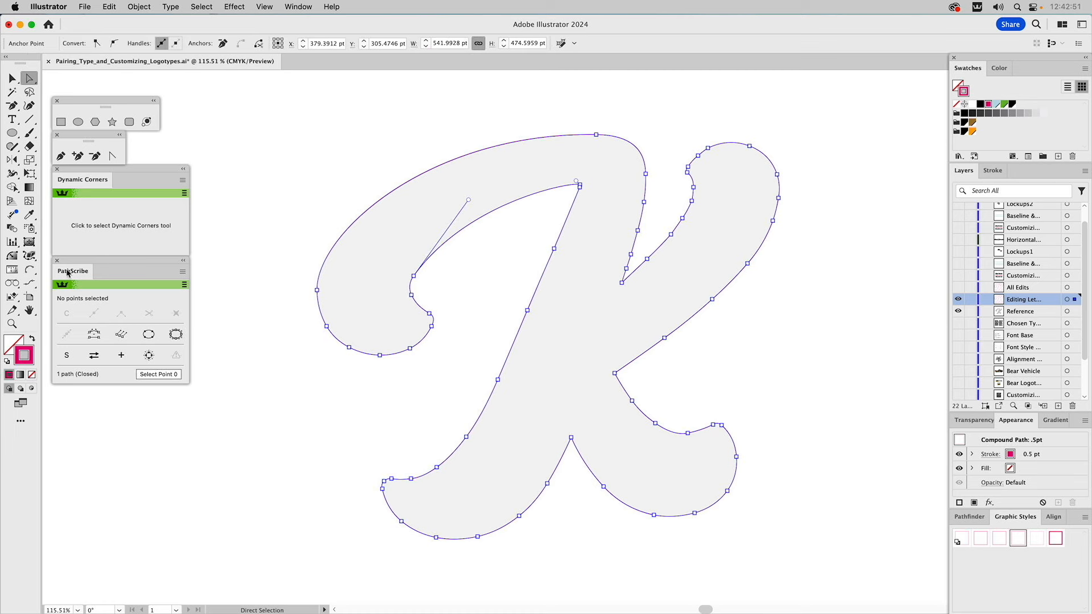
click(11, 324)
drag(472, 104, 691, 297)
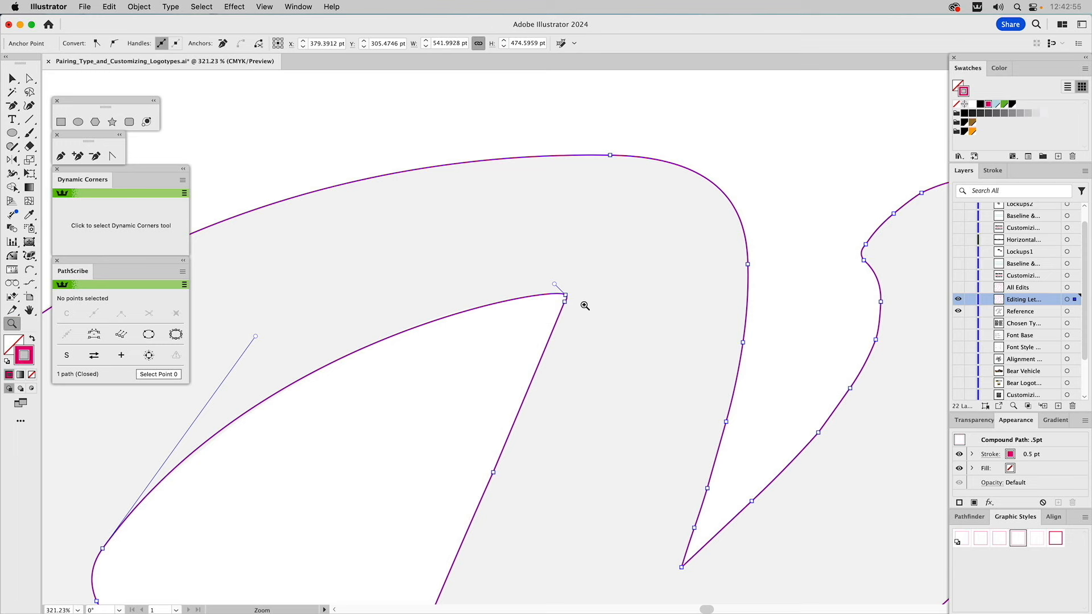
key(a)
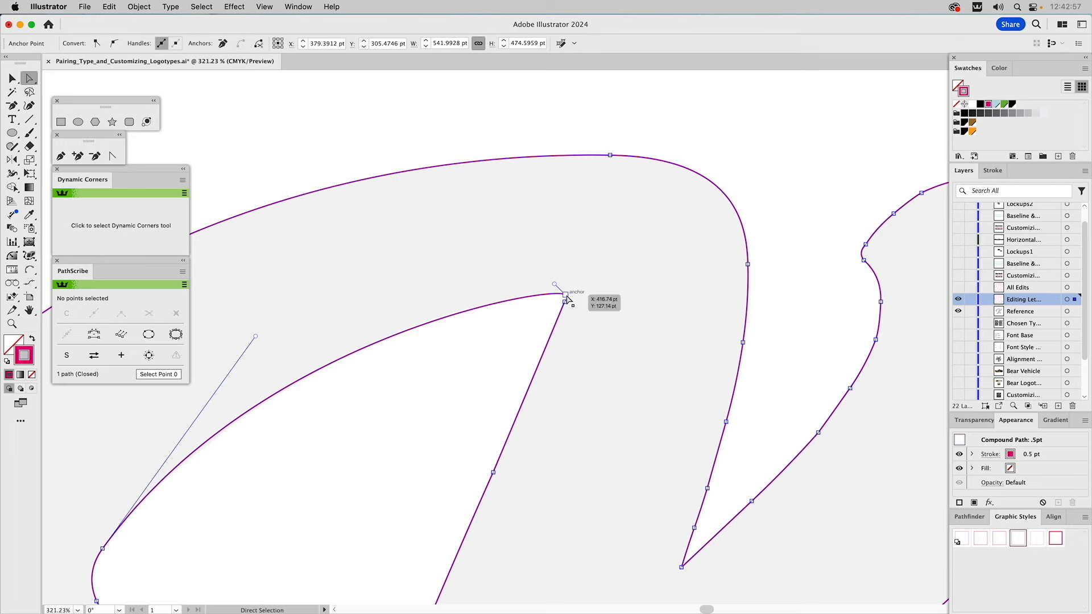
click(566, 296)
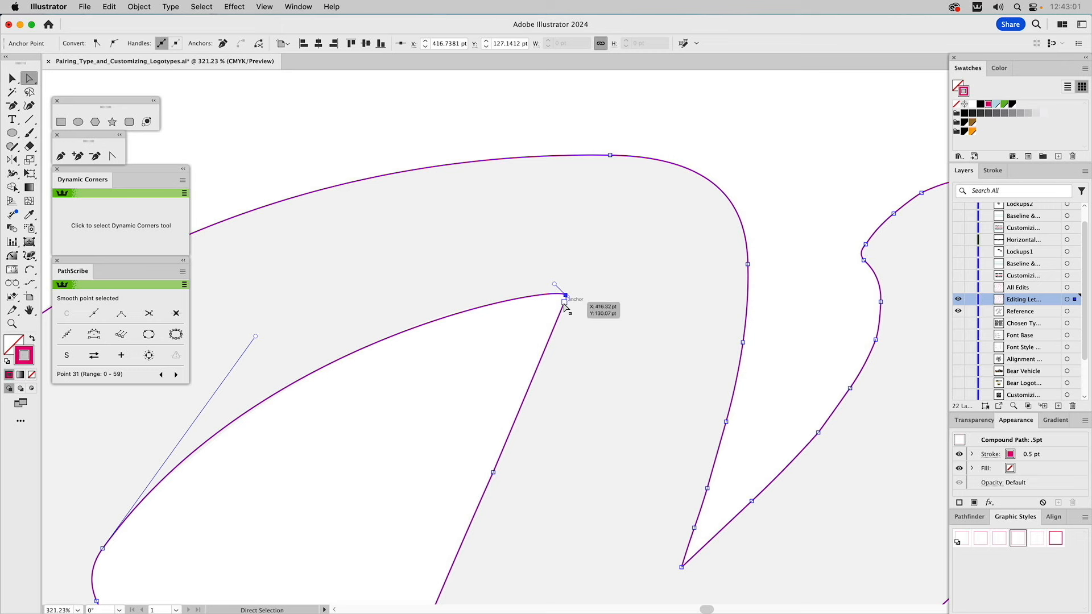
click(565, 304)
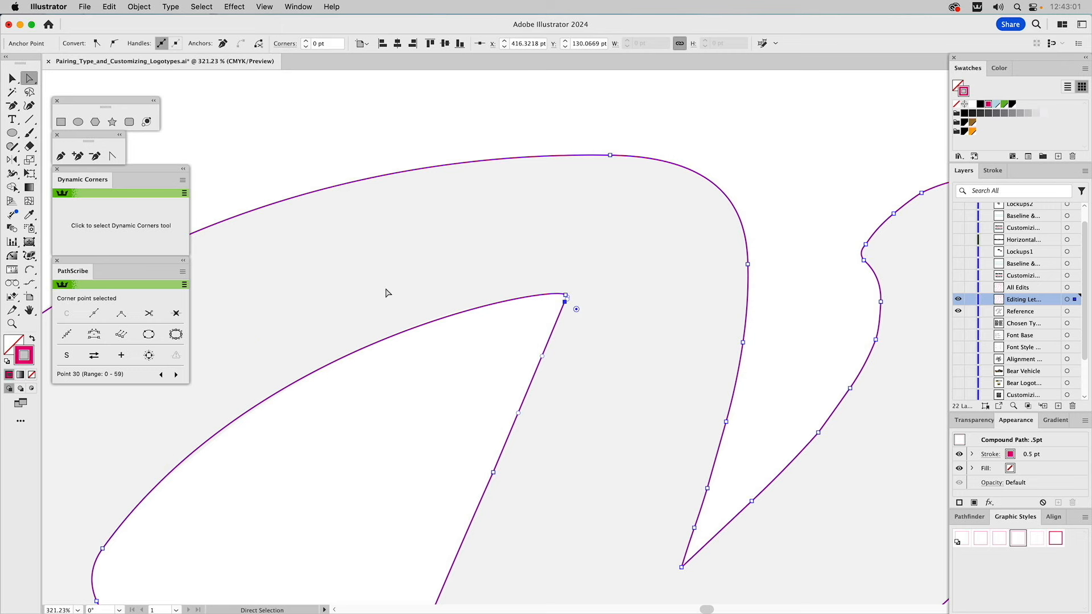
click(95, 156)
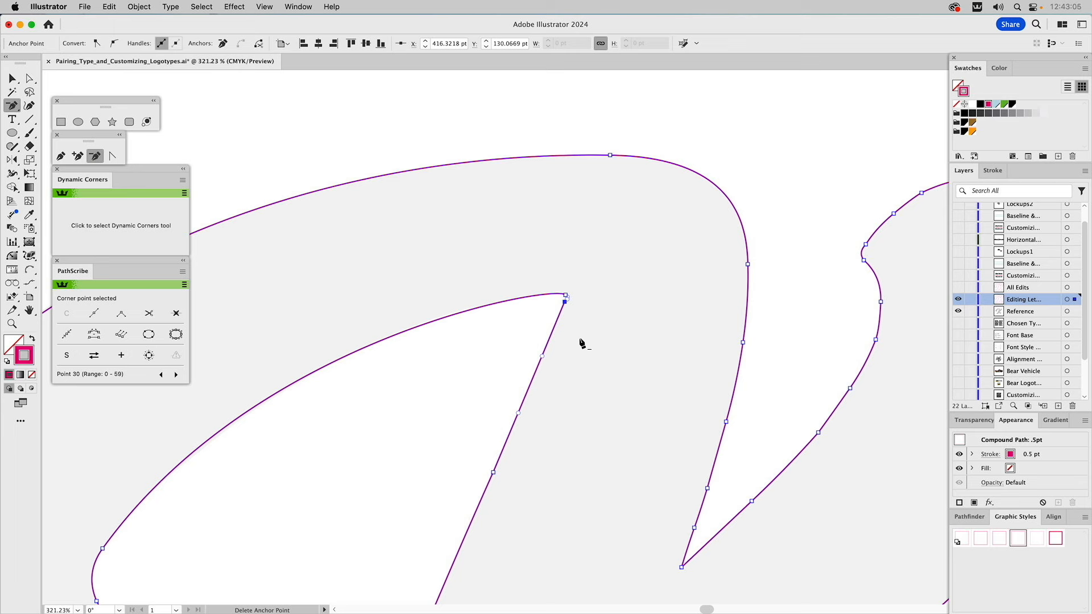
click(565, 302)
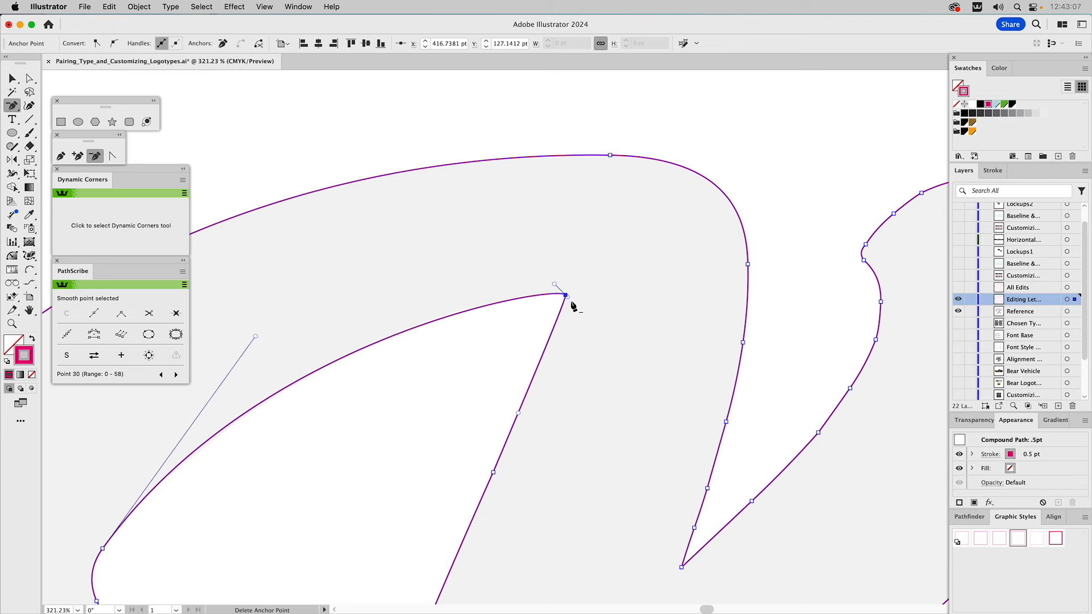
Step: Convert the anchor at the inner corner where the upper-left stroke meets the stem to a corner point and retract its curve-side handle
key(a)
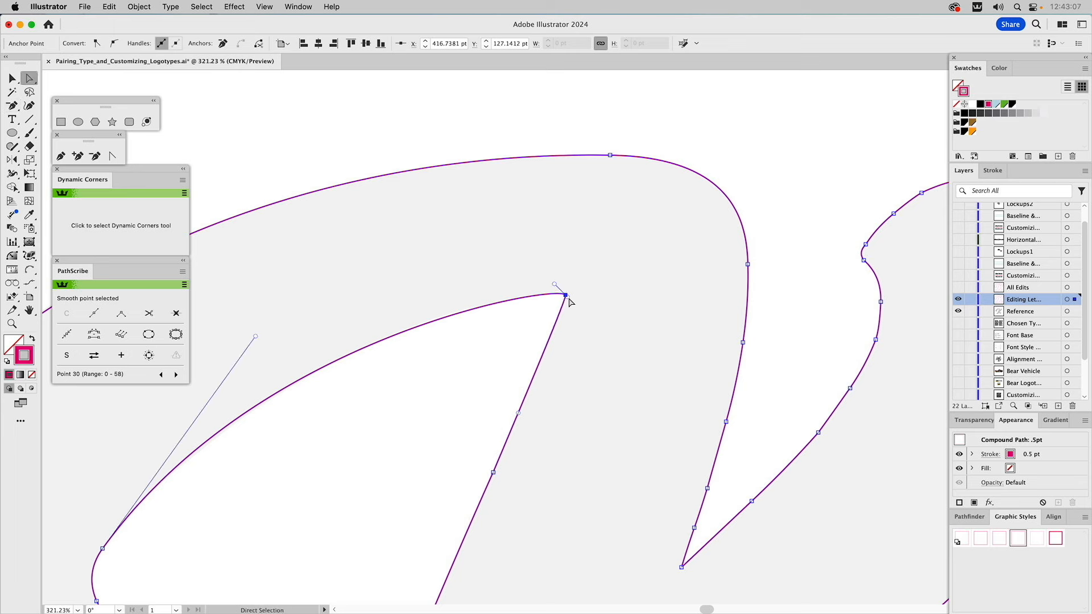
click(113, 155)
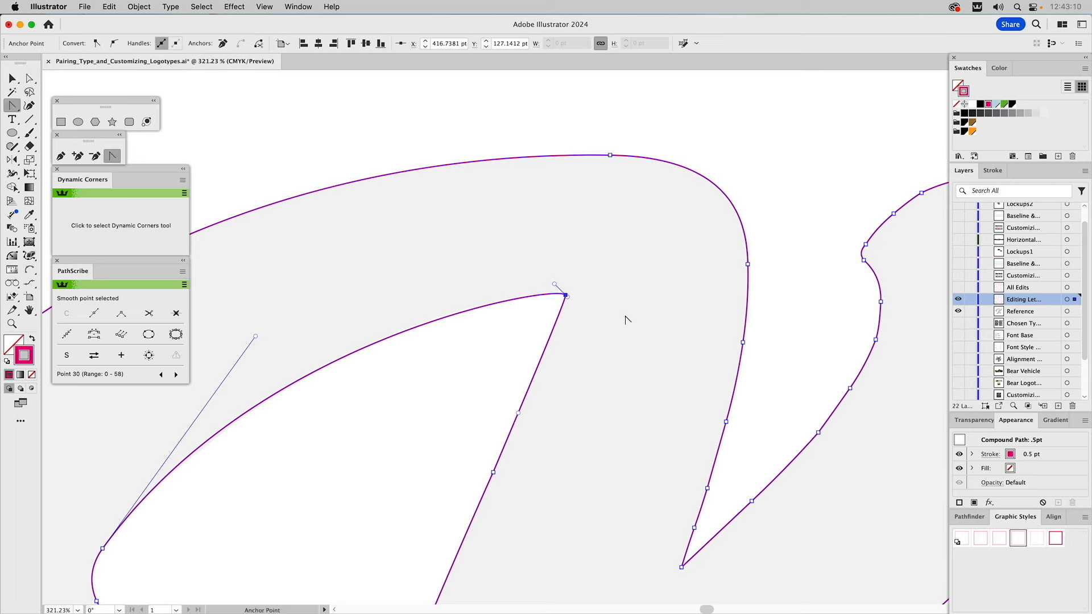
click(567, 296)
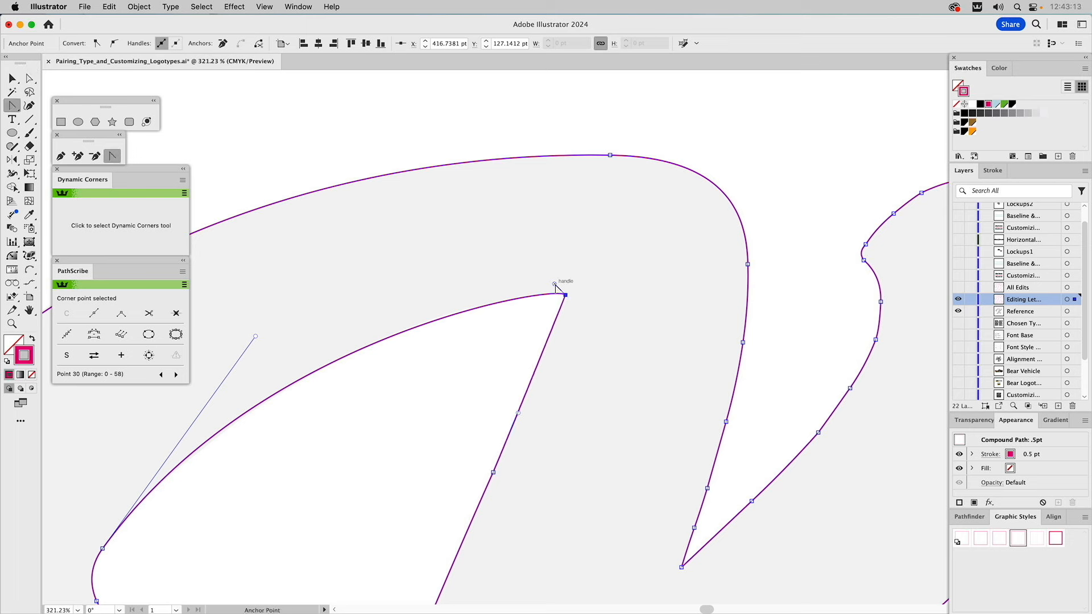
drag(556, 284, 556, 289)
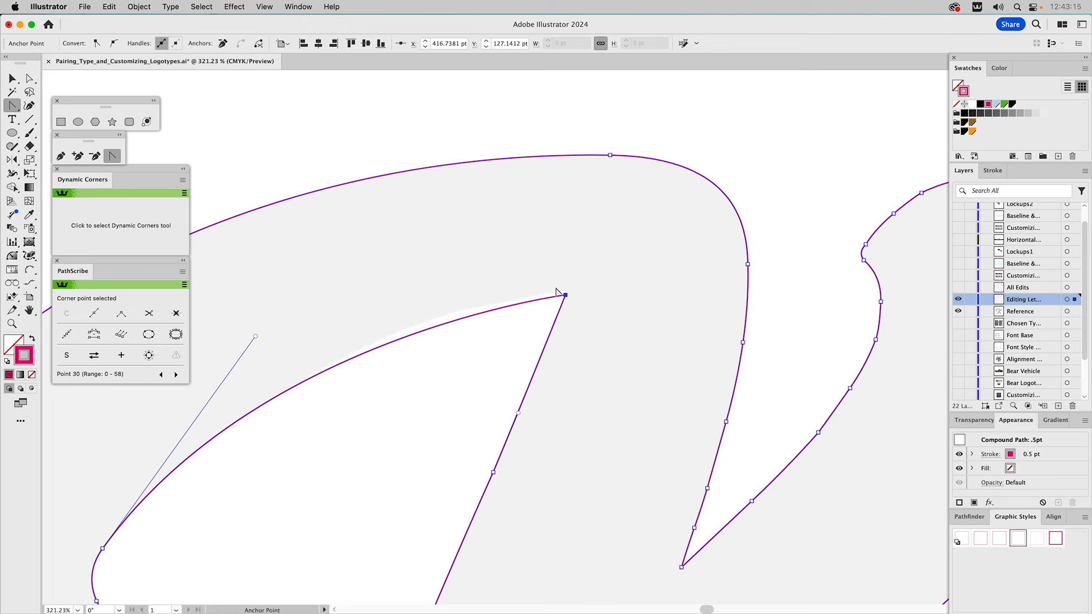
key(a)
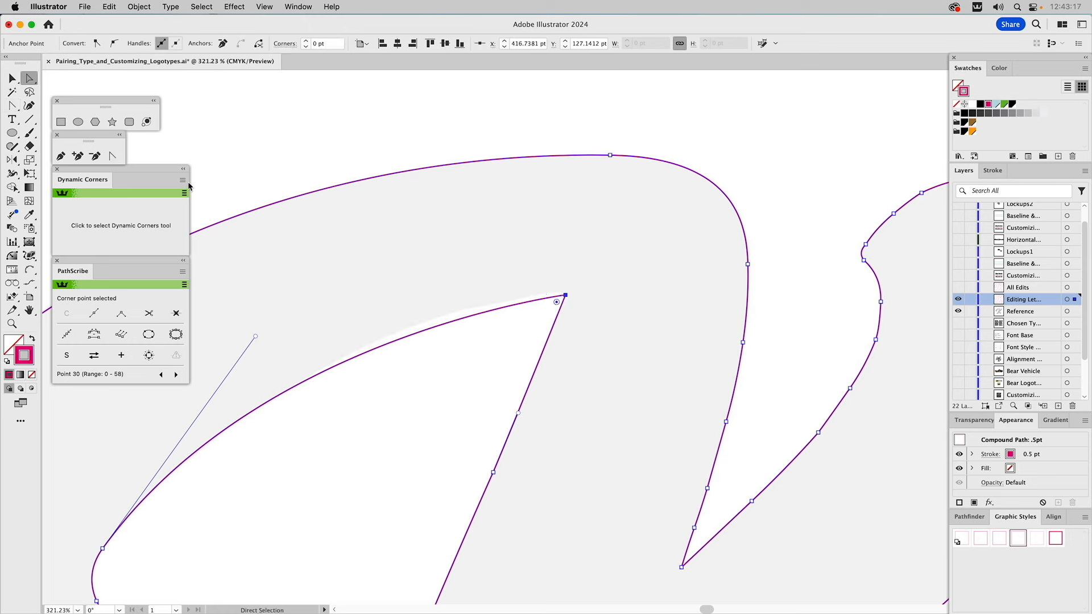
Step: Add an anchor point beside that inner corner and move it into the stem so the inner curve's end overlaps the stem
click(78, 155)
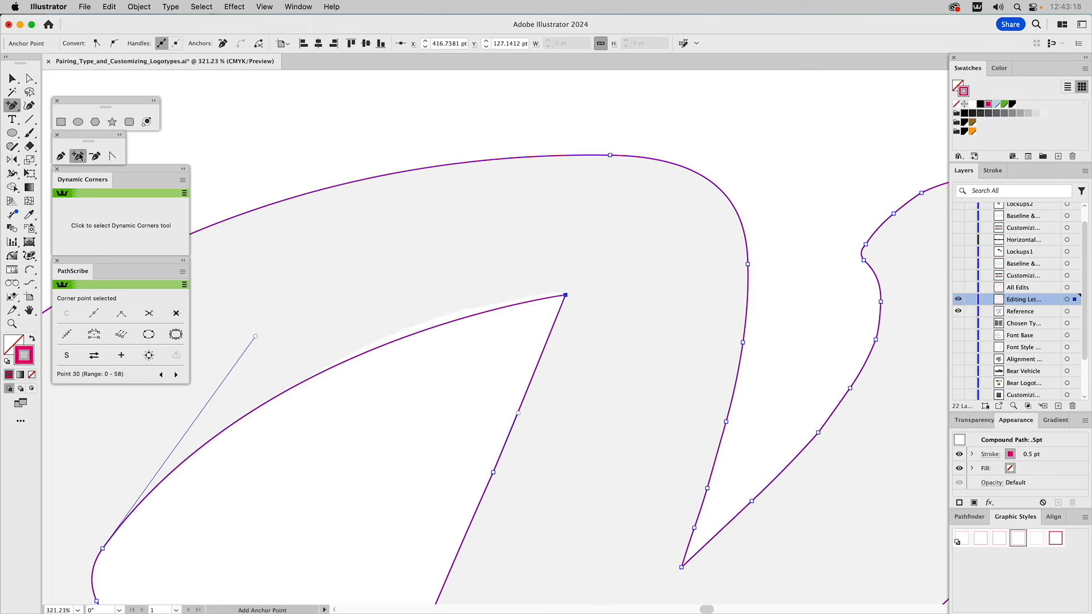
click(561, 296)
key(a)
drag(566, 296, 463, 299)
Step: Smart-remove the two extra points flanking the bottom of the upper-left terminal with PathScribe, and slightly shorten the long handle near its tip
key(space)
drag(373, 385, 615, 263)
drag(430, 423, 504, 404)
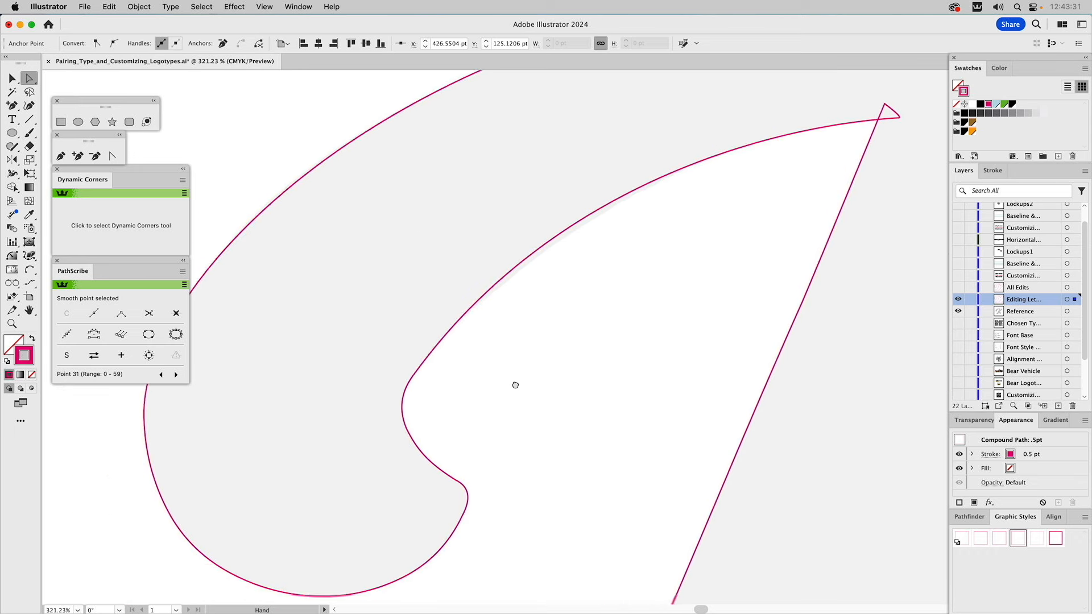
drag(520, 365, 523, 412)
click(462, 459)
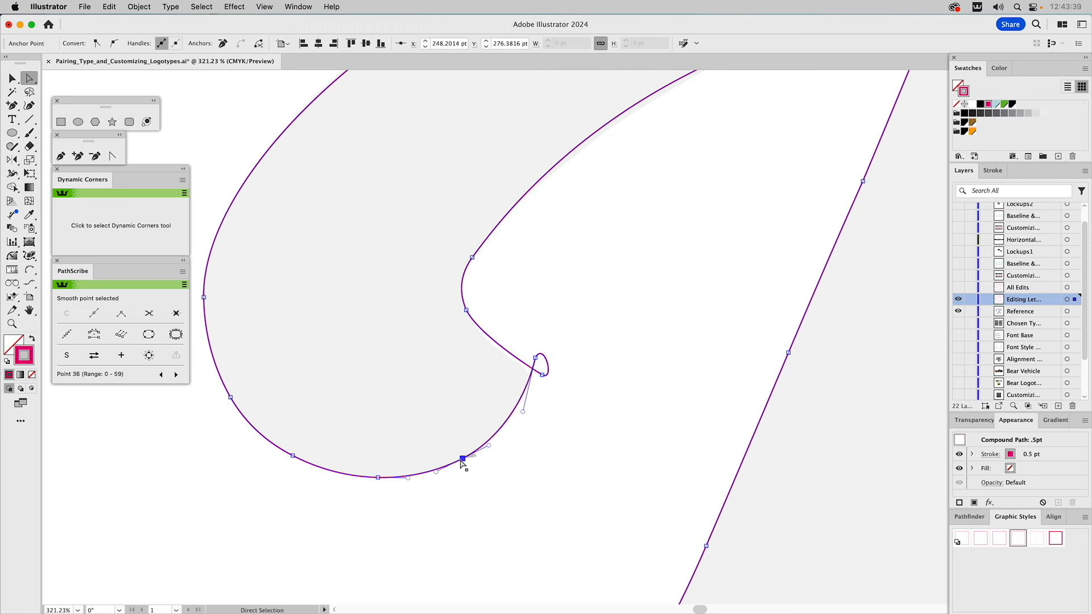
shift+click(292, 455)
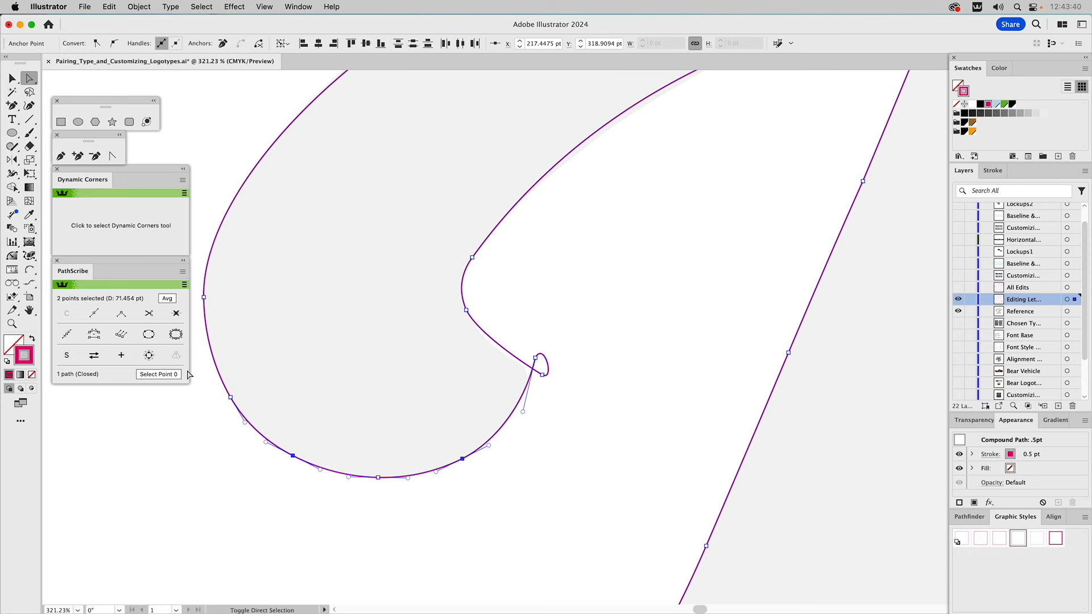
click(176, 314)
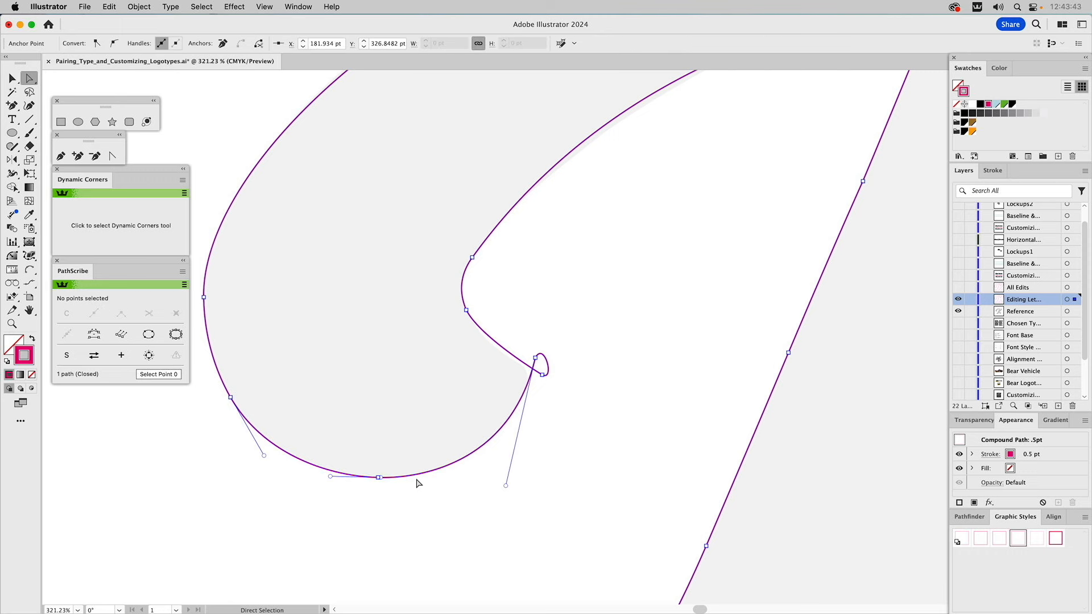
drag(506, 485, 508, 478)
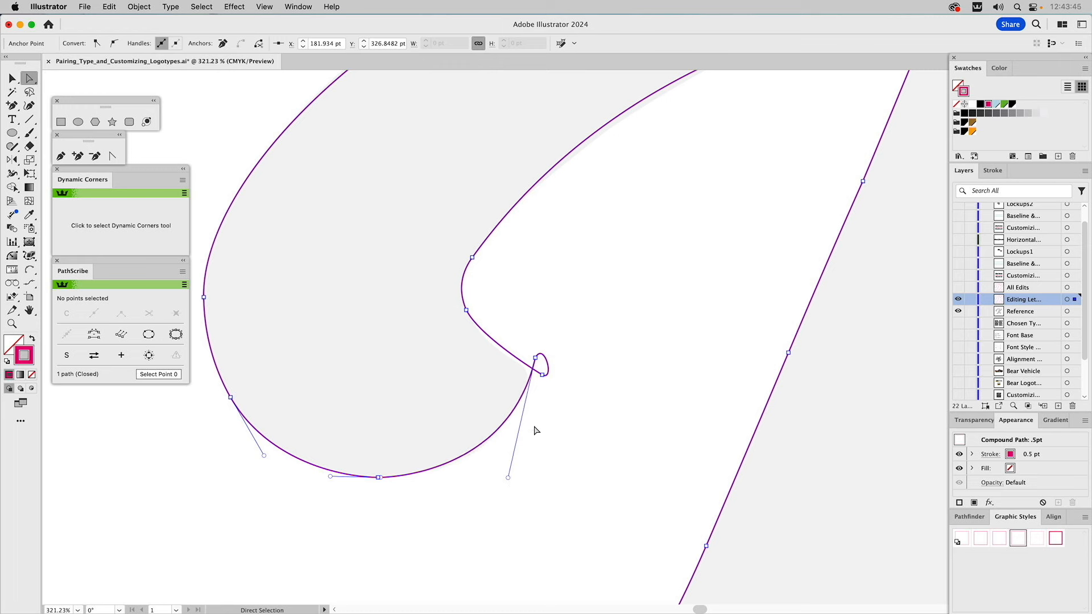
Step: Slide the terminal's inner-curve point up to its leftmost extreme with the Reposition Point Tool and adjust the terminal tip's handle to match the reference
click(525, 366)
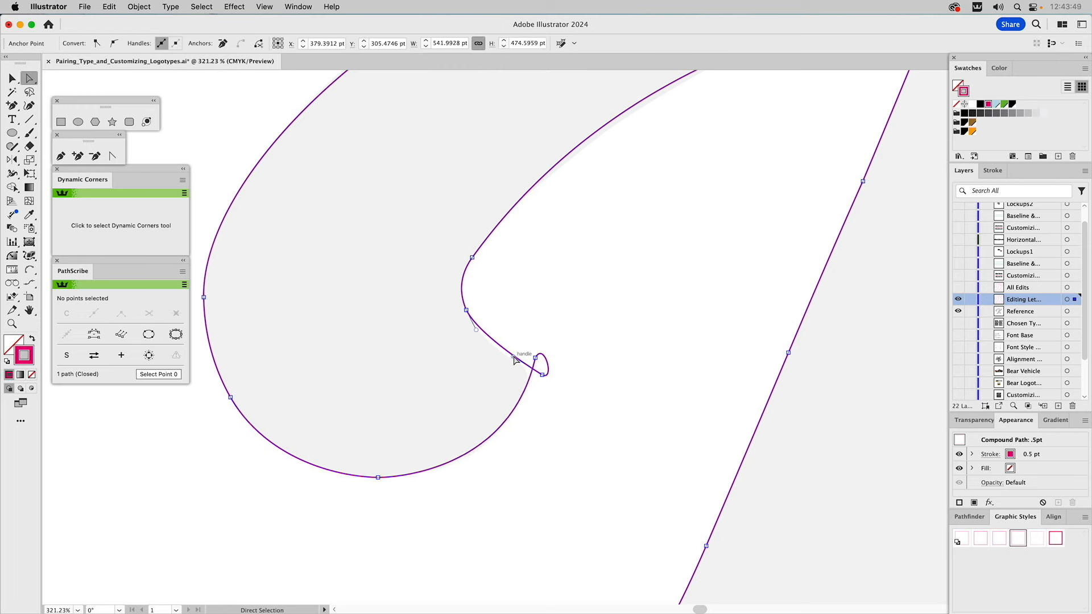
drag(514, 357, 491, 352)
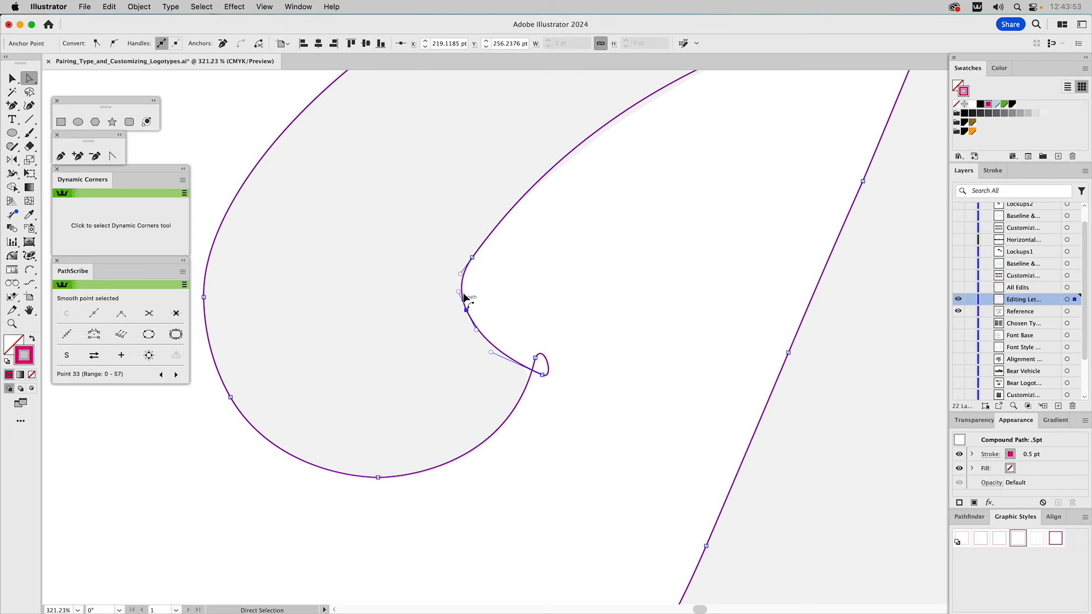
drag(23, 259, 59, 298)
drag(468, 312, 462, 289)
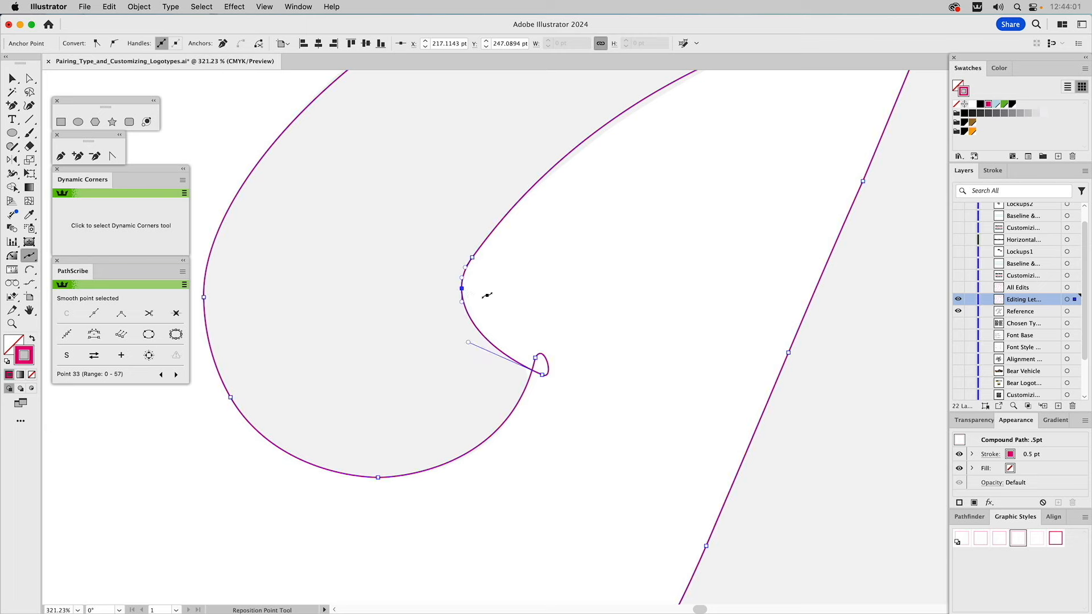
key(a)
drag(468, 342, 482, 360)
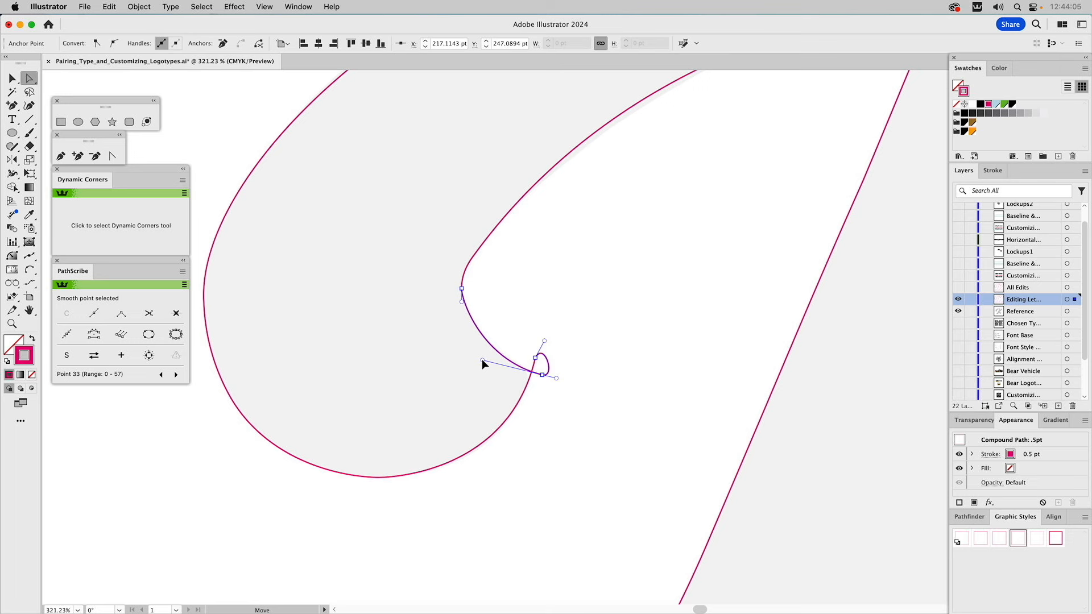
Step: Smart-remove the point just above the inner curve's leftmost extreme with PathScribe
key(space)
drag(551, 244, 524, 389)
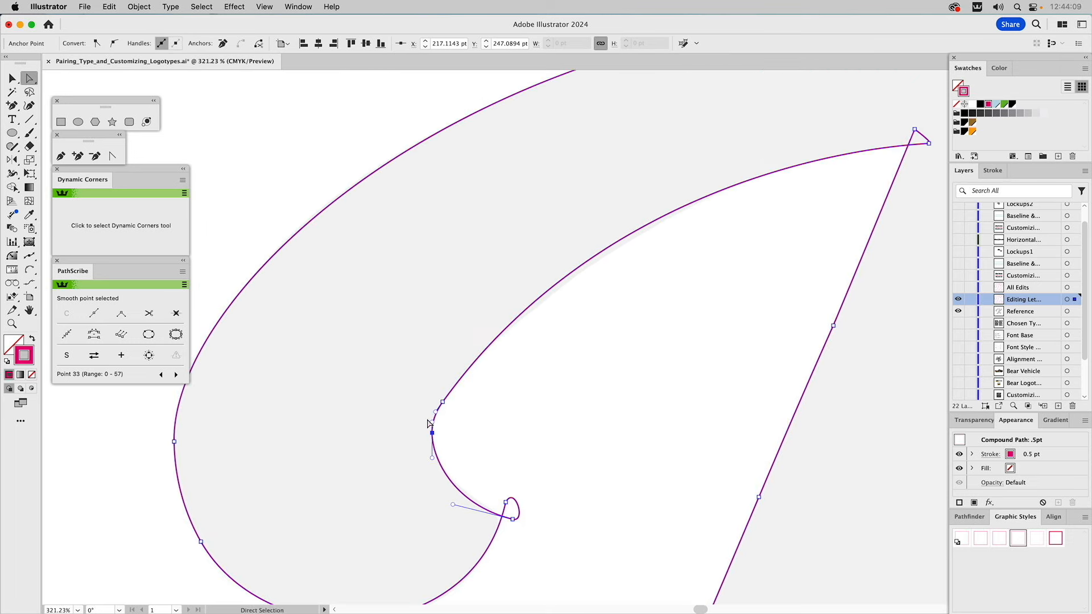
click(443, 402)
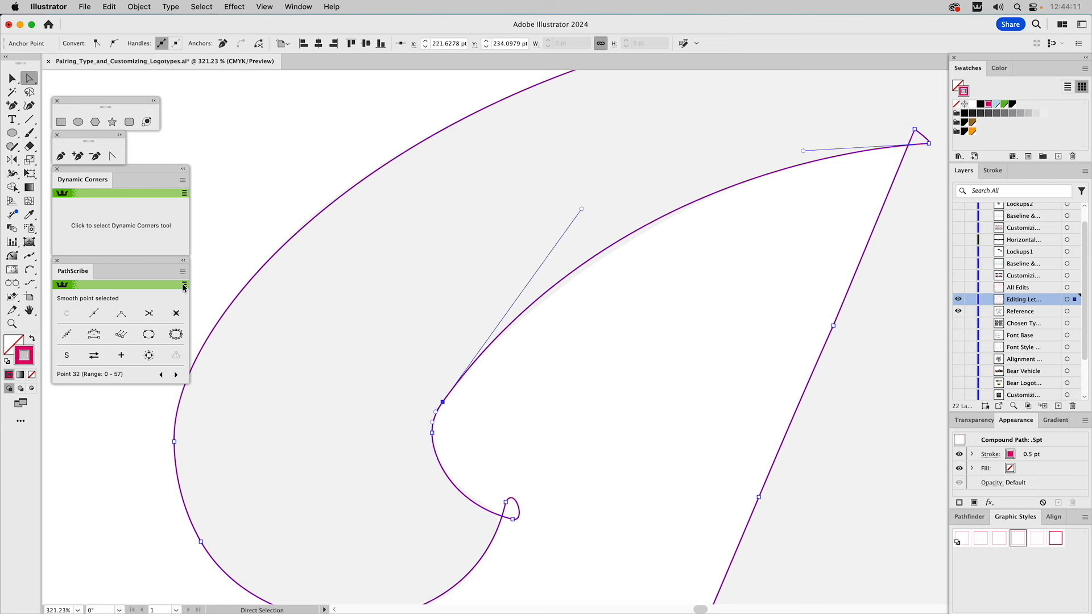
click(176, 314)
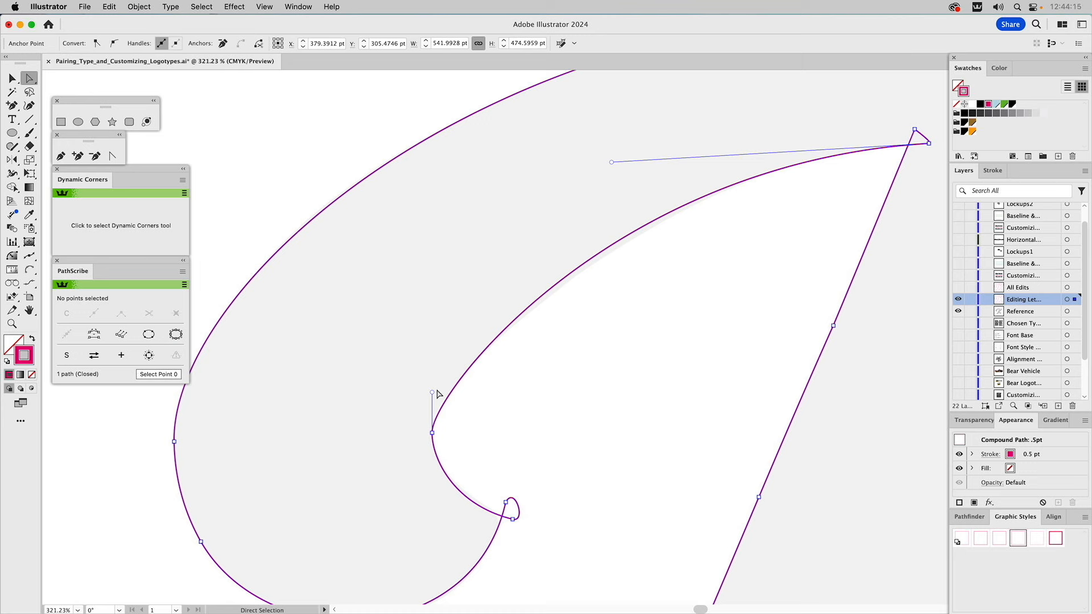
Step: Nudge the leftmost inner-curve point down, lengthen its upper handle, and shorten the handle at the stem end to fit the reference
drag(434, 392, 441, 359)
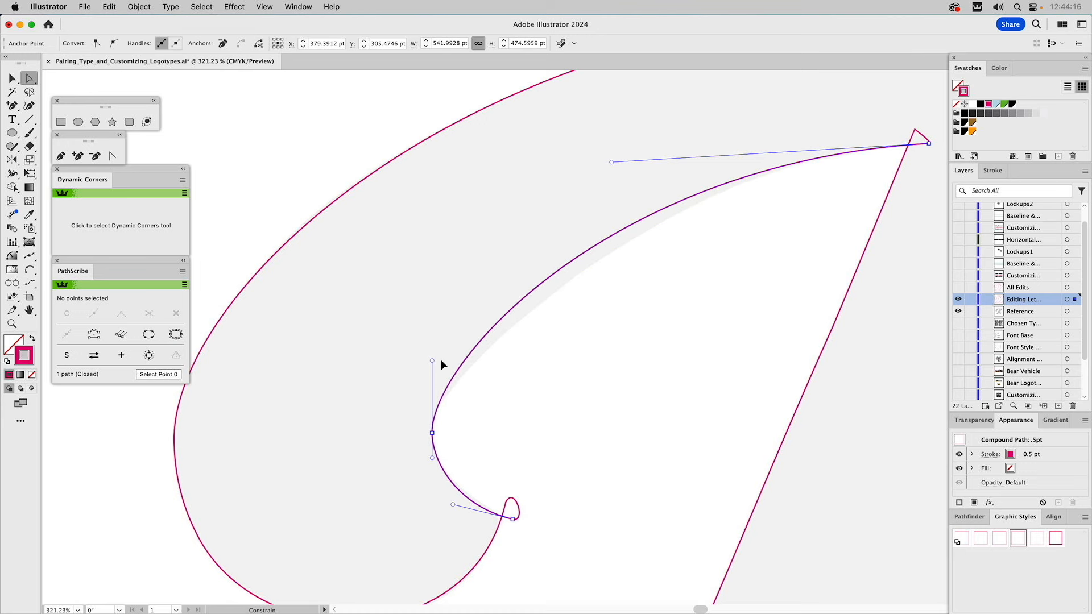
click(432, 433)
drag(432, 436, 432, 440)
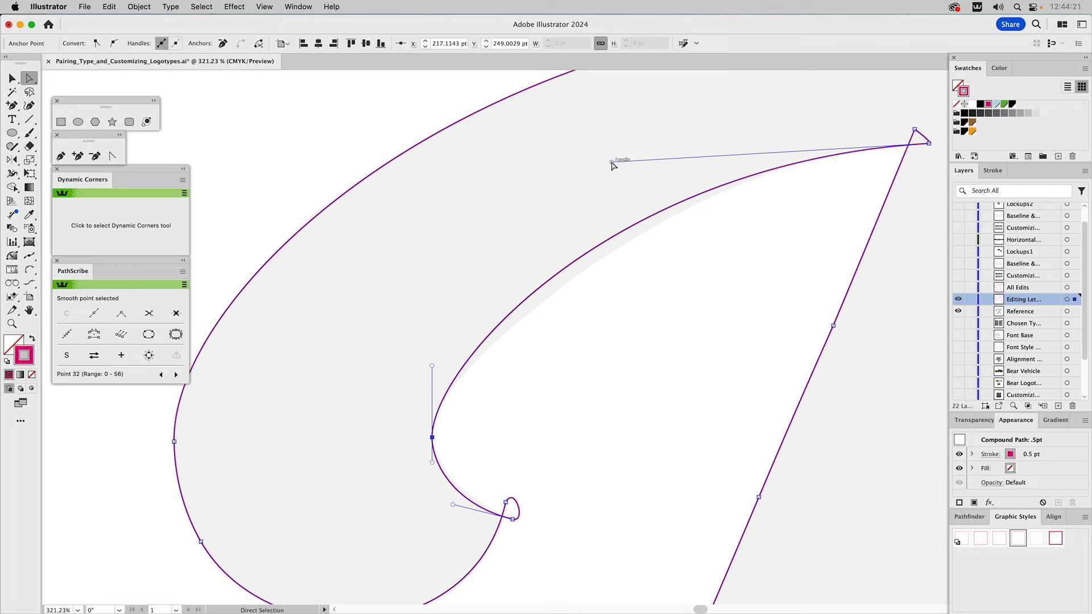
drag(612, 163, 677, 154)
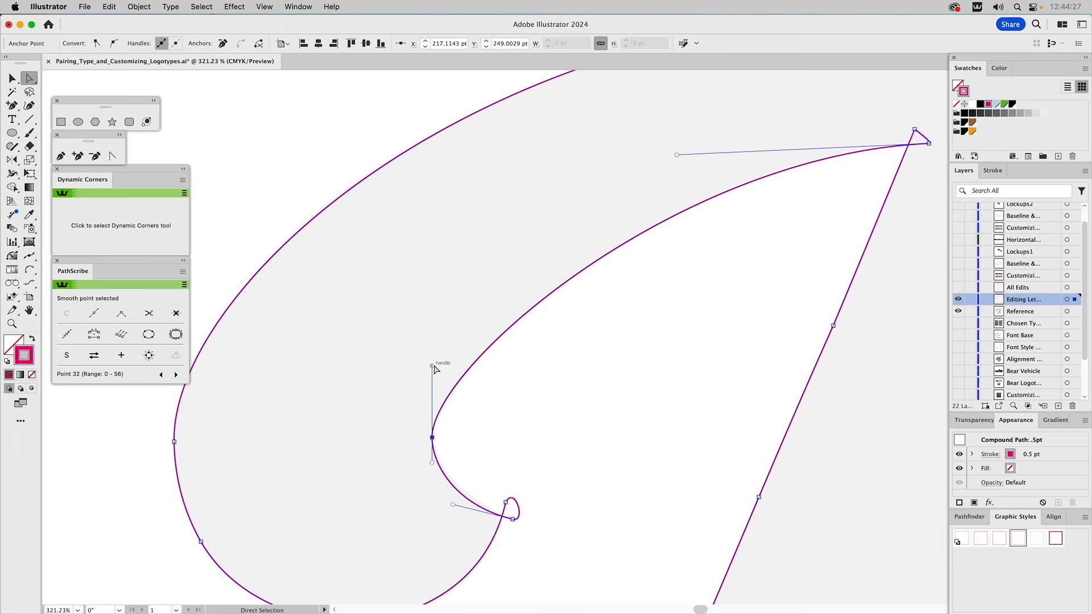
drag(432, 366, 426, 351)
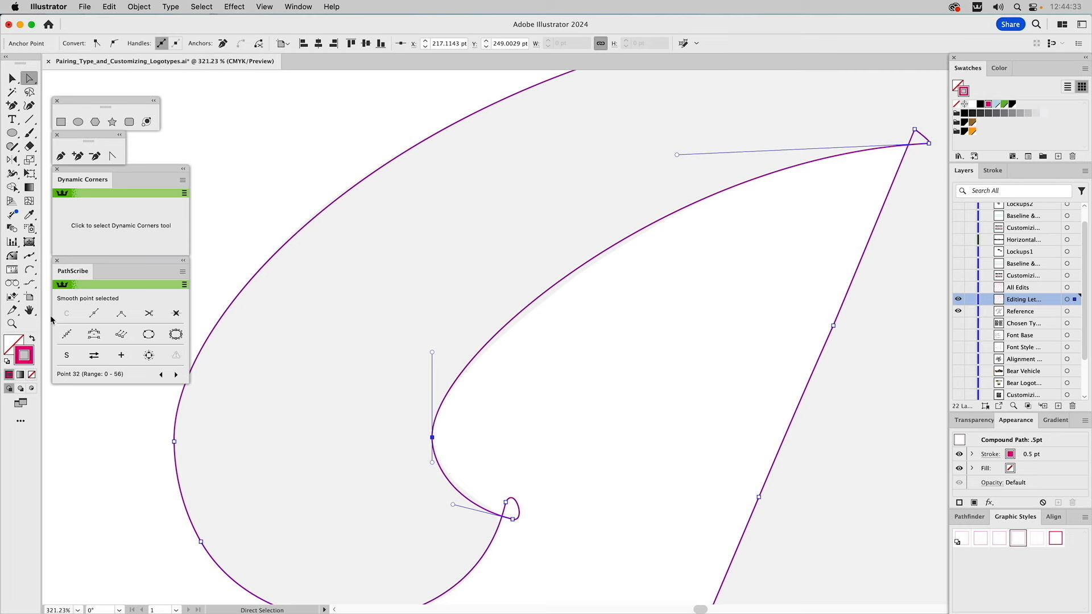
Step: Slide the leftmost point up to mid-curve with the Reposition Point Tool, refine its handles and the terminal tip's handle, and deselect the path
click(30, 257)
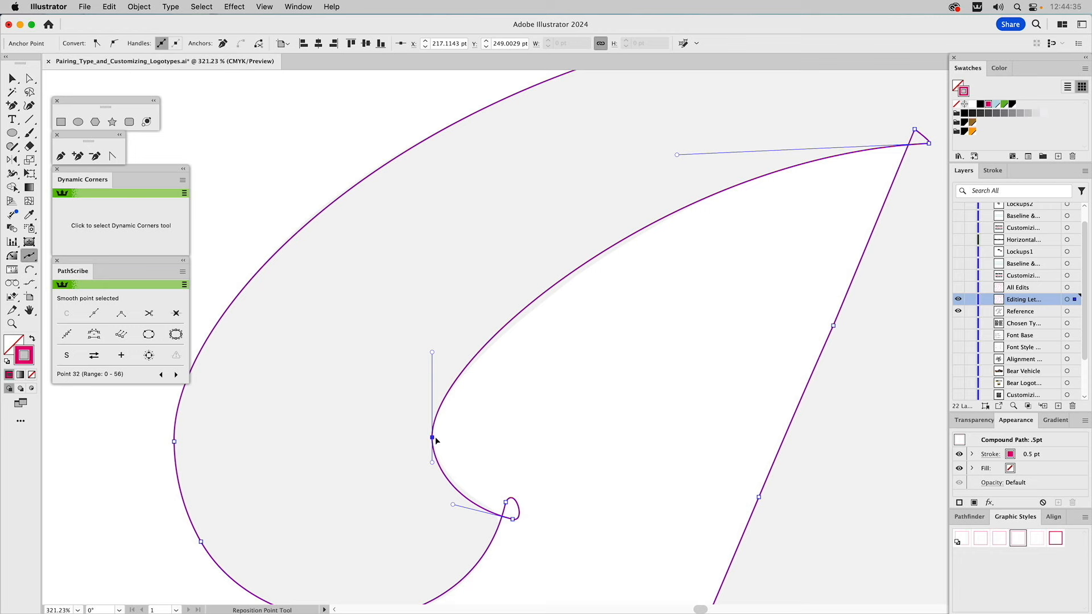
drag(435, 440, 492, 341)
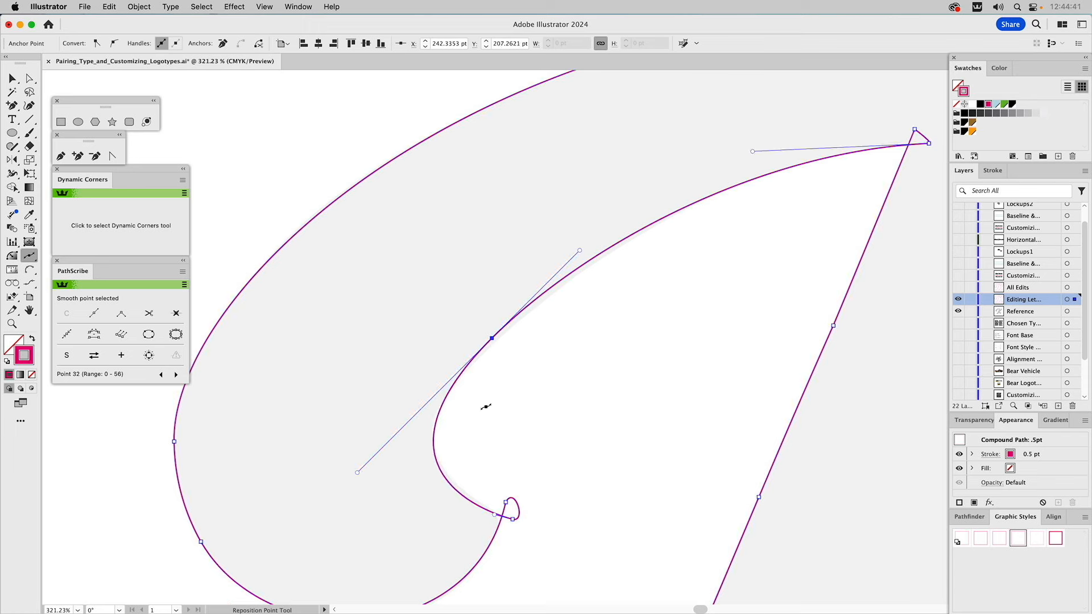
key(a)
drag(580, 250, 575, 252)
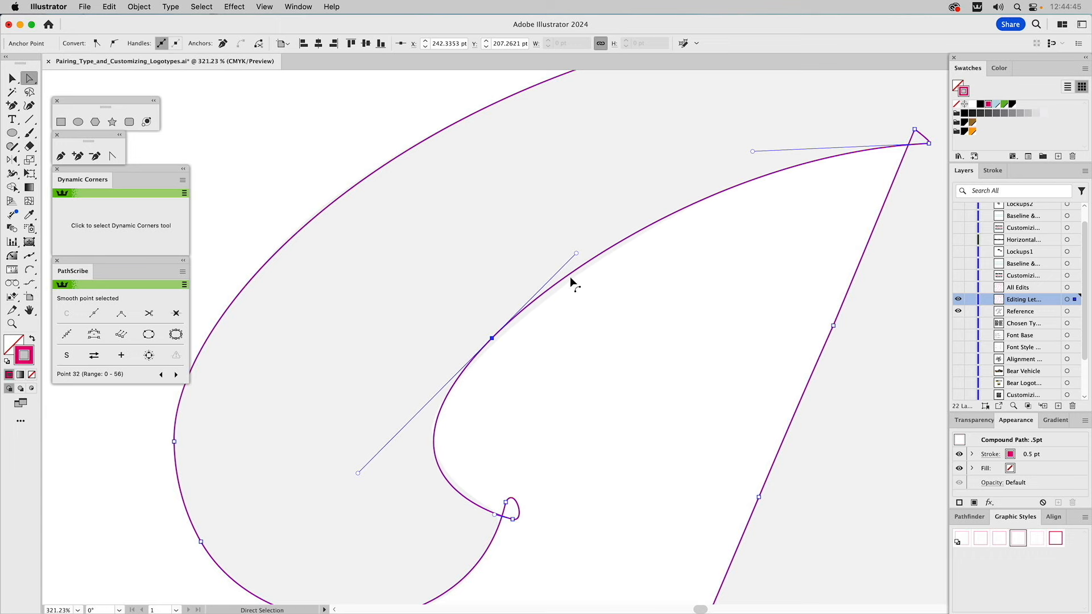
drag(357, 473, 383, 441)
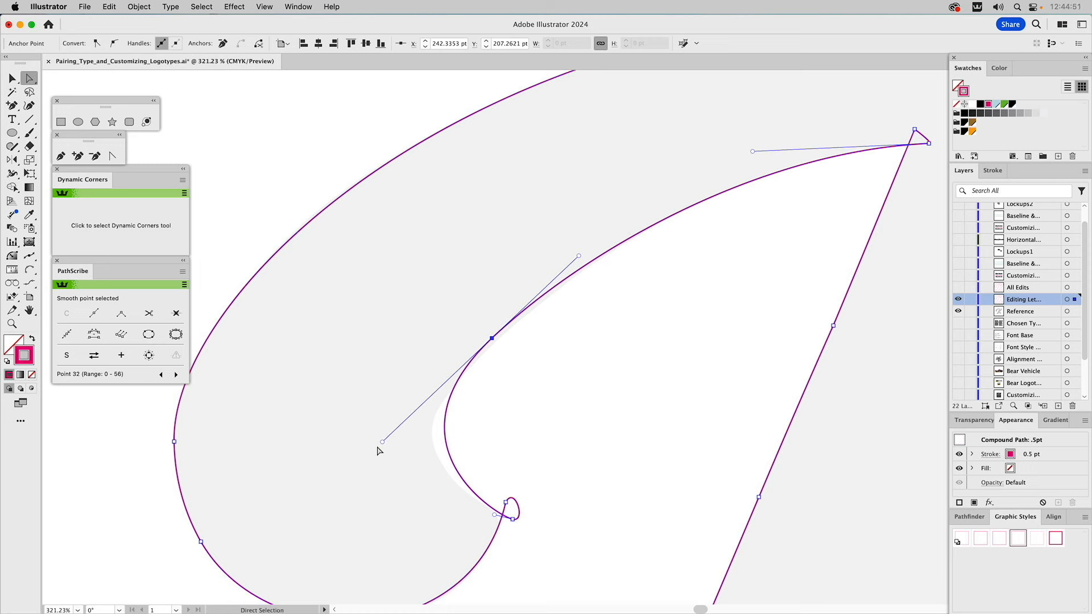
drag(495, 516, 454, 502)
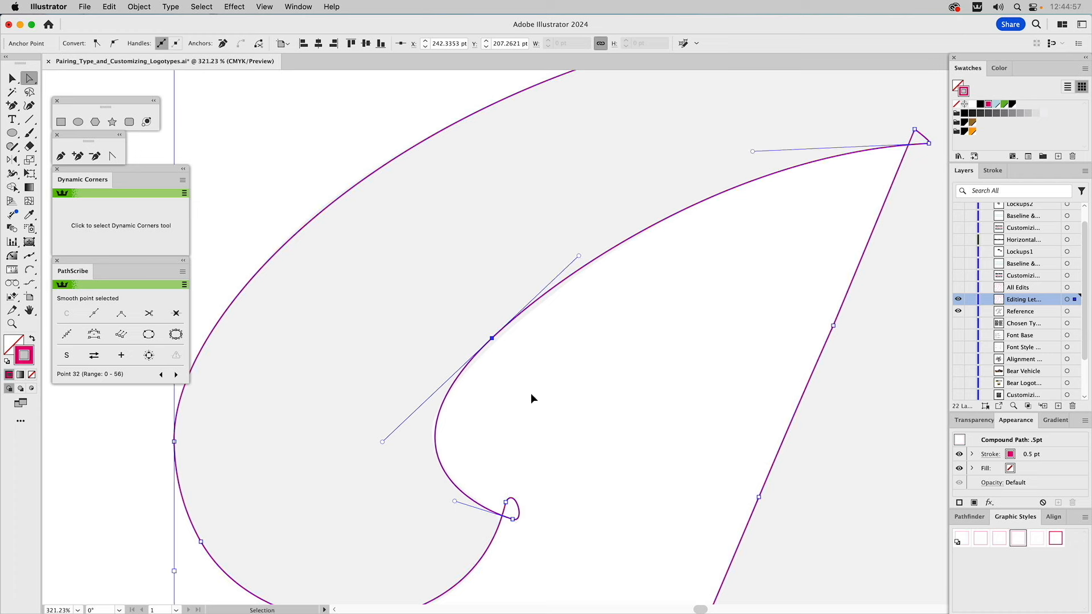
click(532, 392)
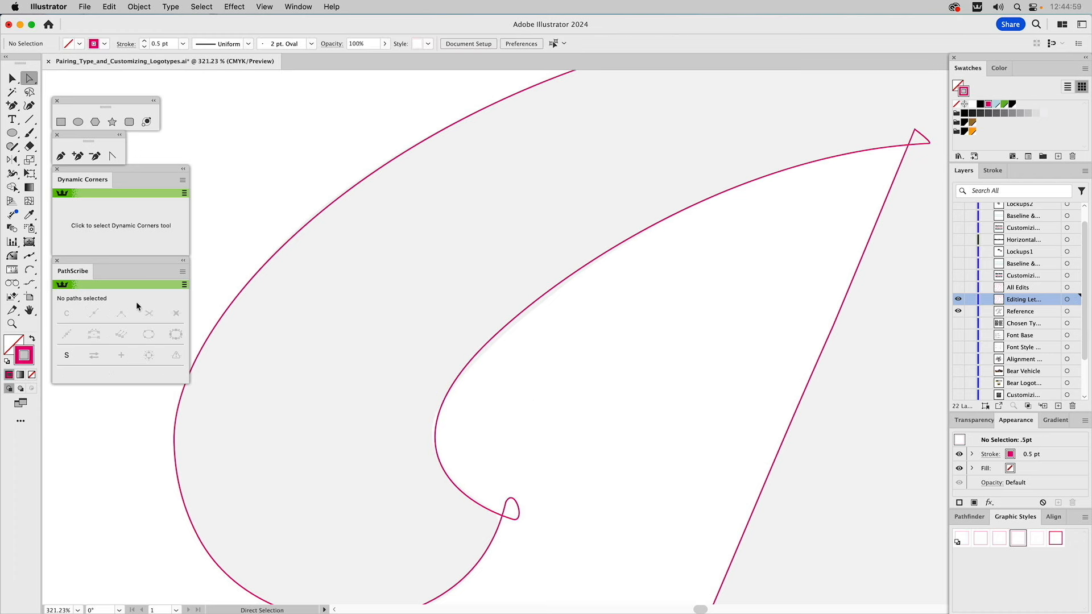
Step: Hide the letter-editing layer, show the All Edits layer, and select its K outline with the whole letter in view
click(12, 324)
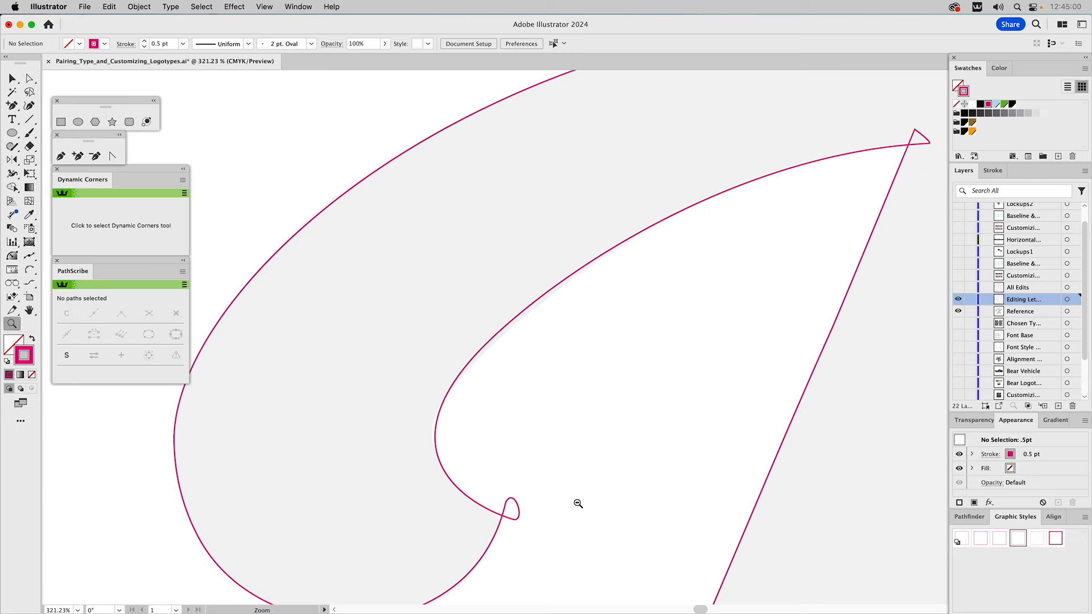
alt+click(495, 473)
alt+click(568, 341)
scroll(622, 276, up, 1)
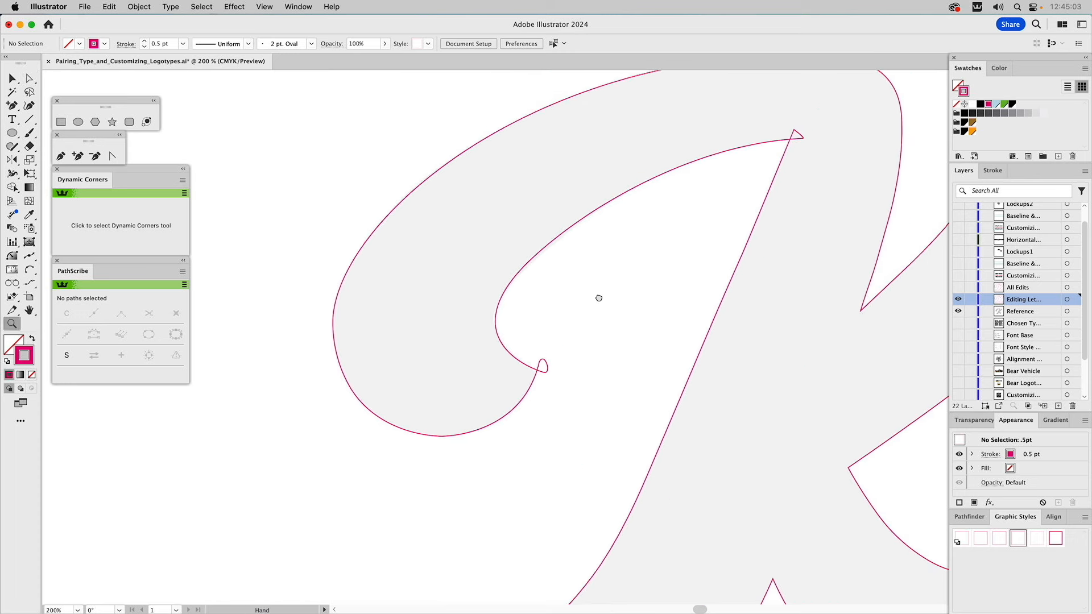
drag(623, 276, 499, 402)
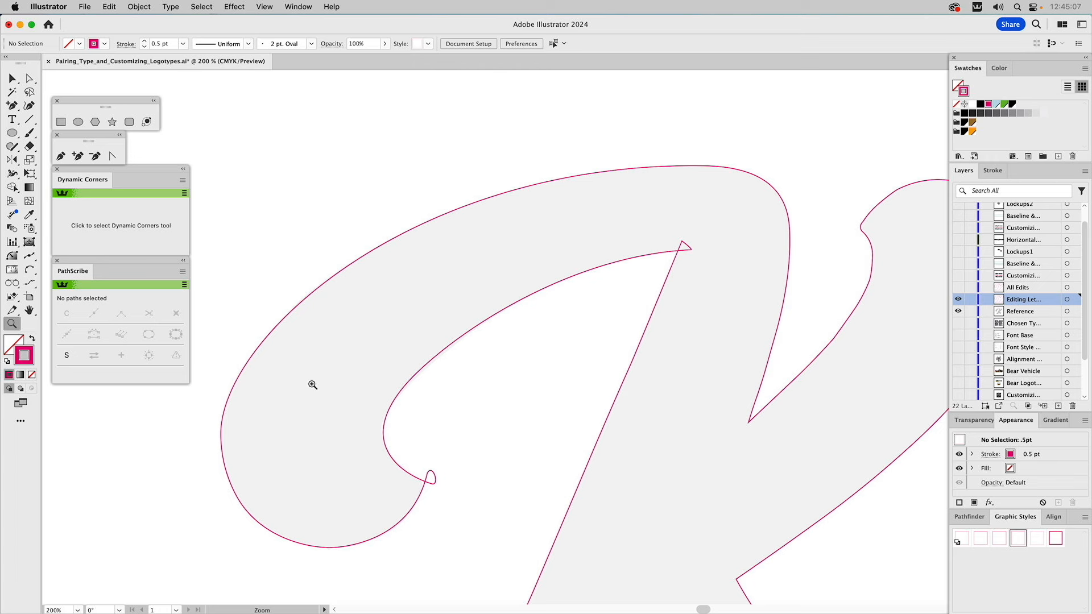
key(super+0)
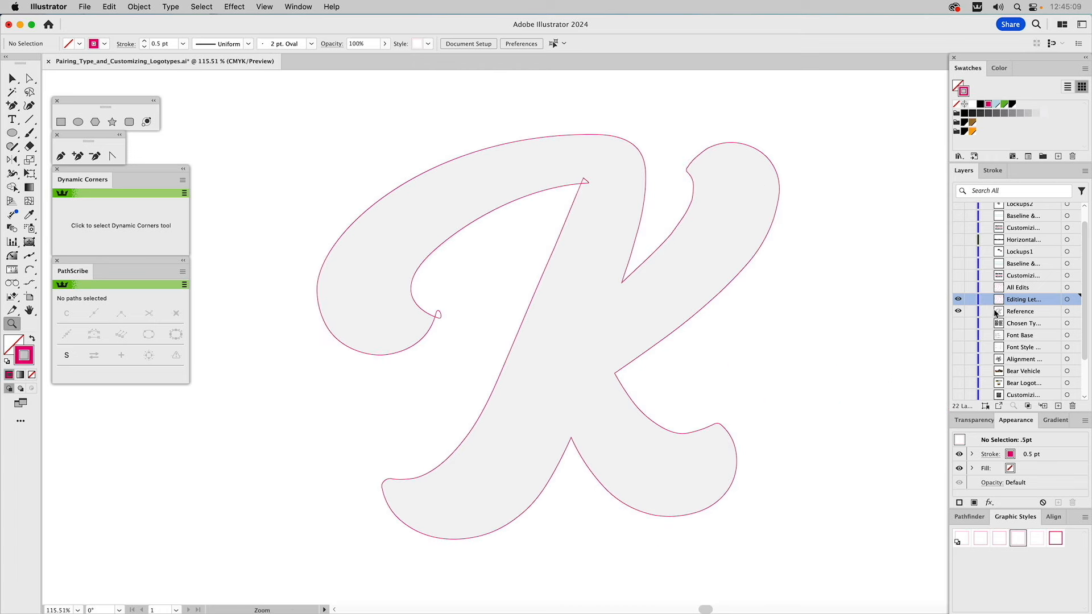
click(958, 301)
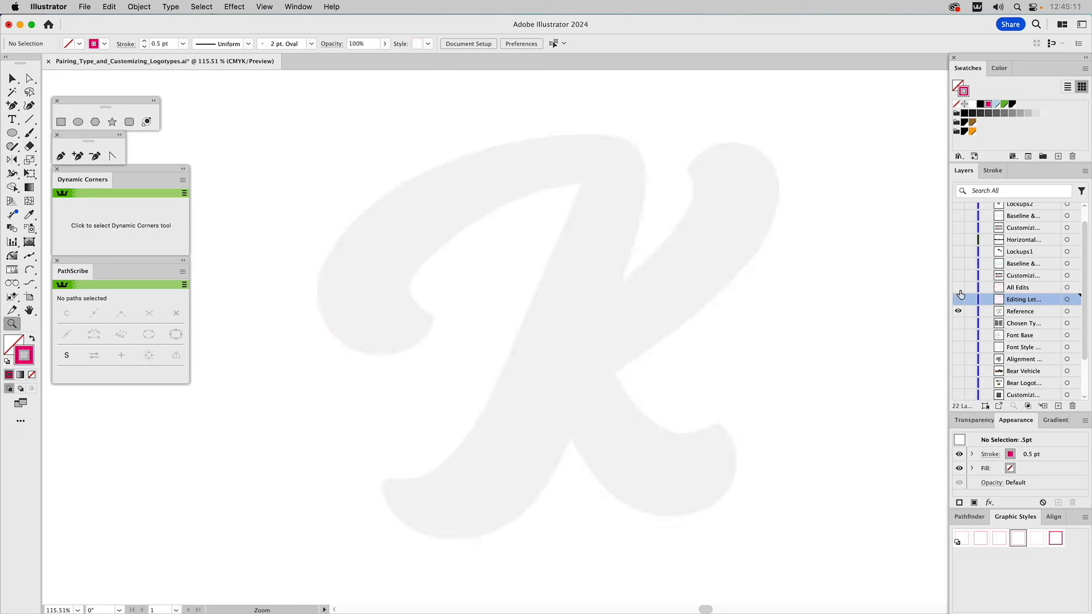
click(959, 289)
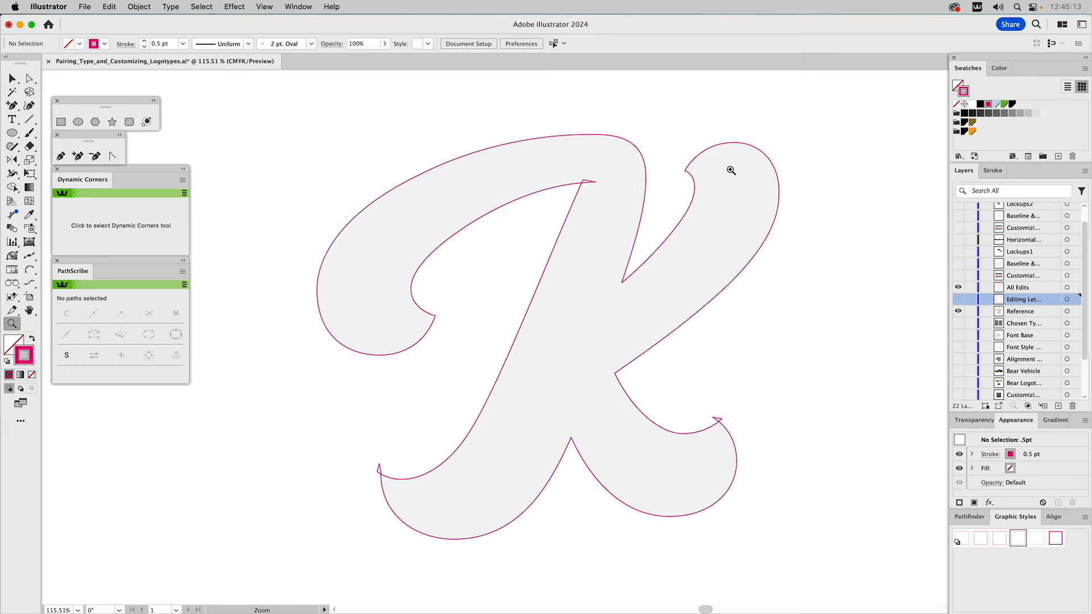
key(v)
click(642, 161)
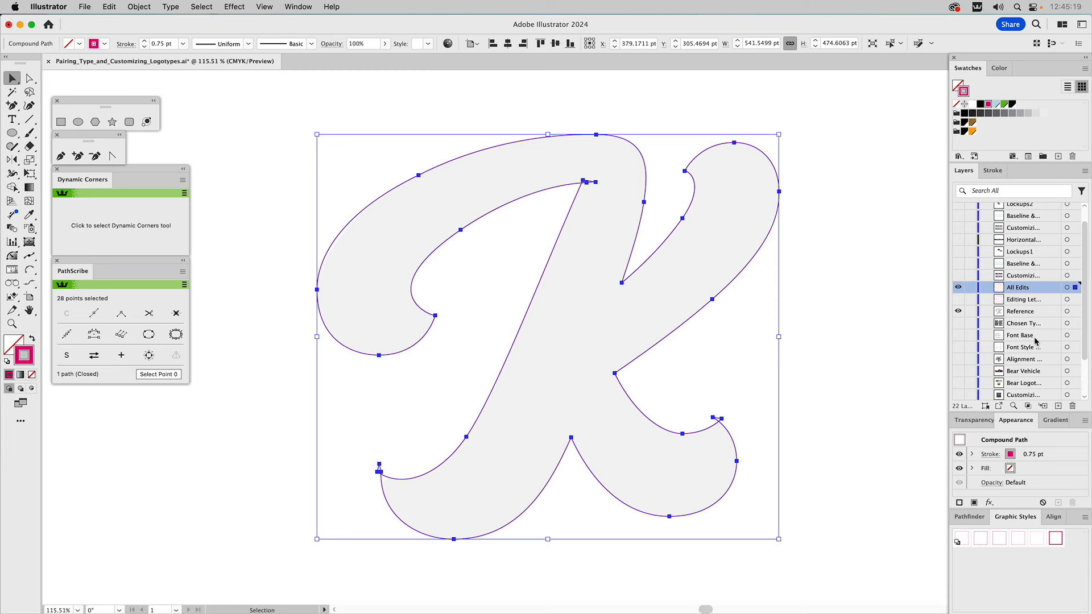
Step: Unite the K's overlapping shapes with Pathfinder and delete the three leftover slivers at the leg terminals and beside the upper inner corner
click(969, 519)
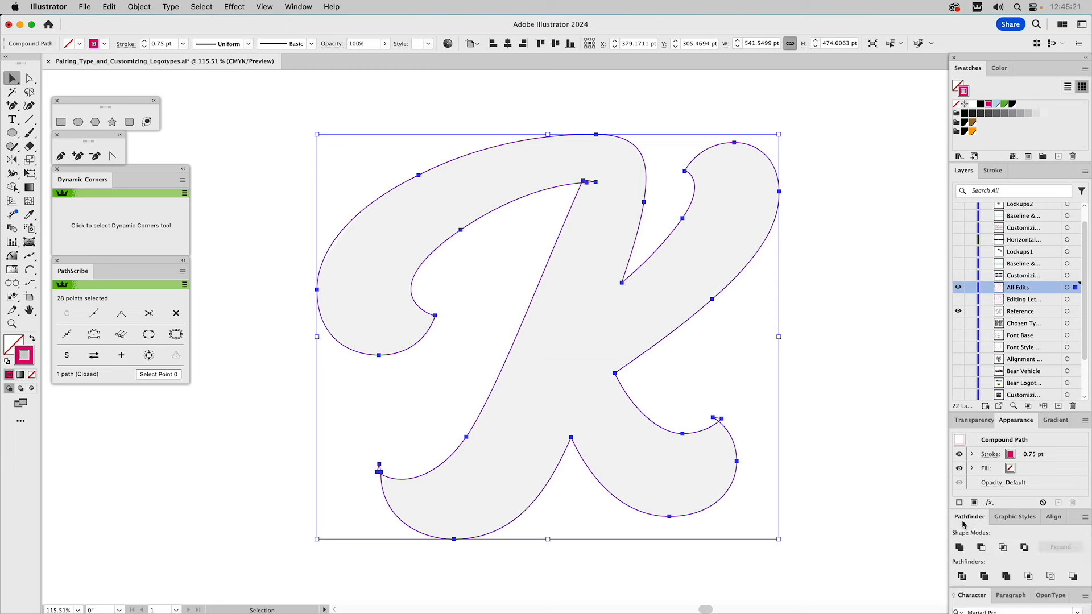
click(960, 547)
key(a)
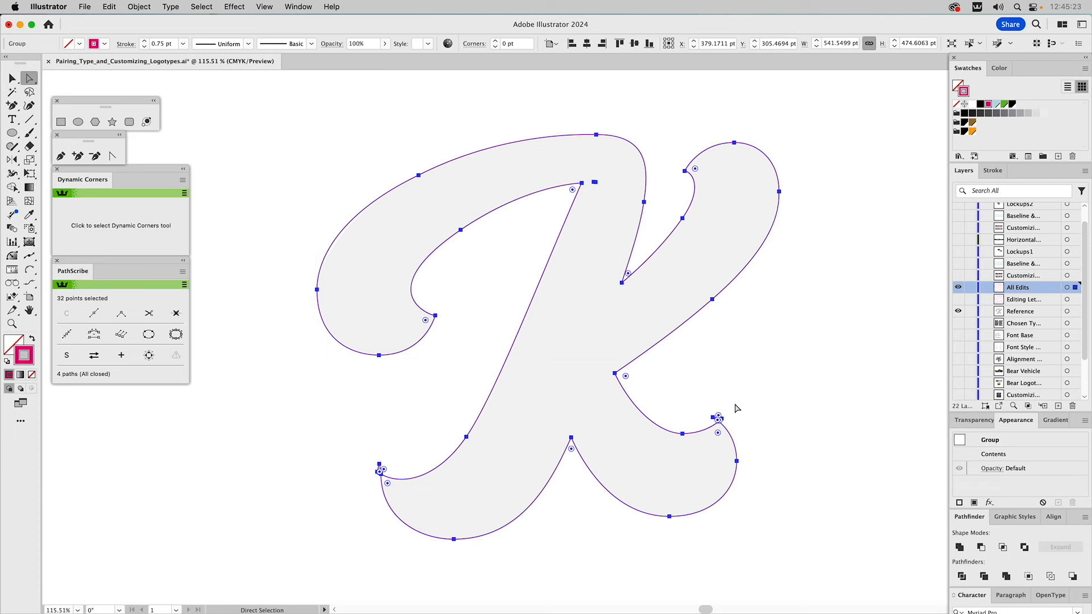
click(736, 408)
click(721, 420)
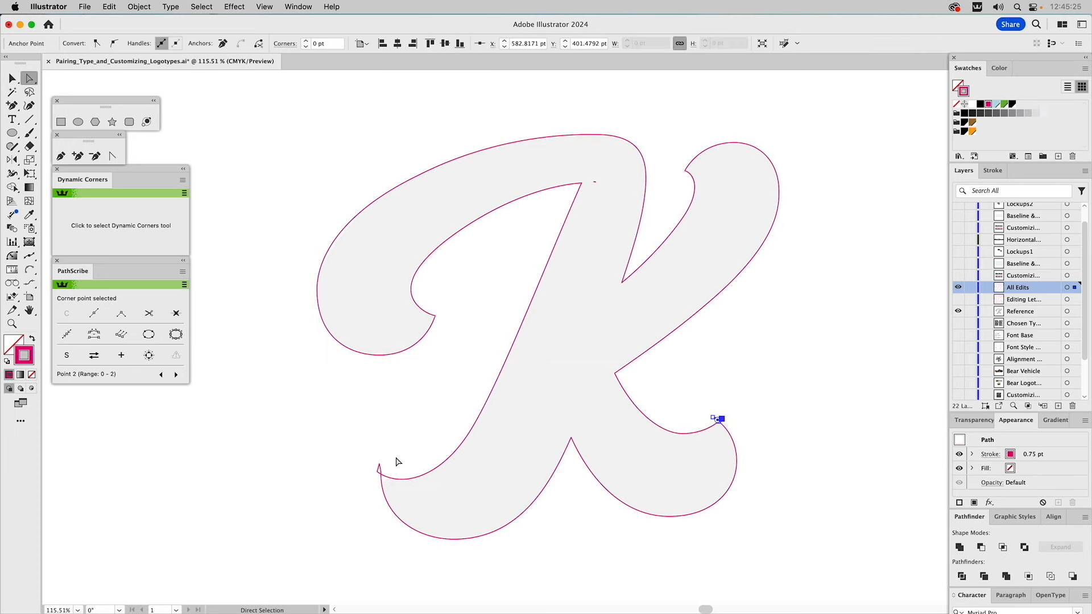
shift+click(380, 466)
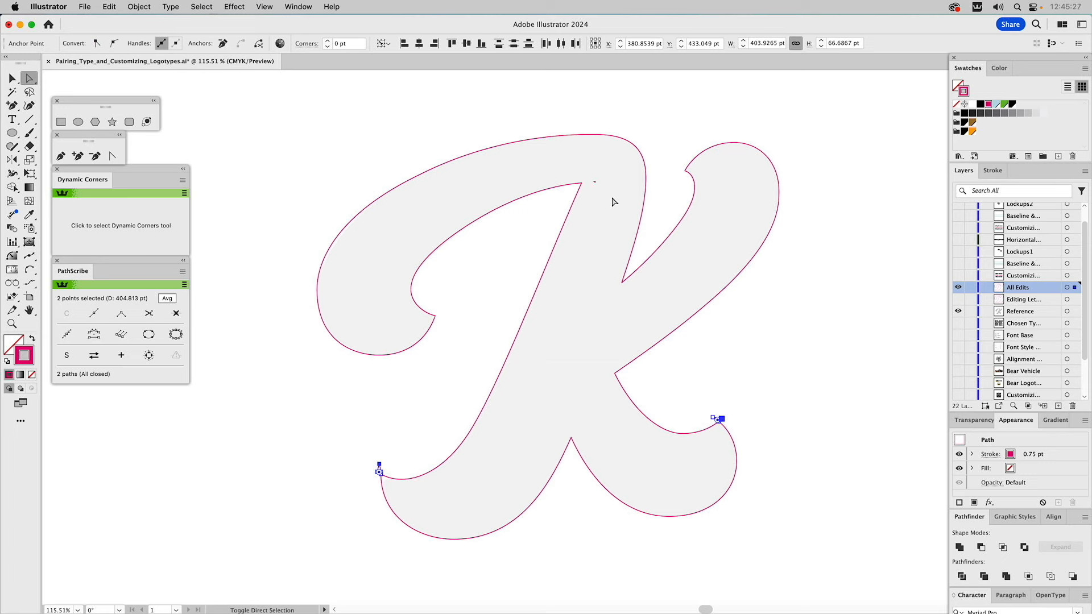
shift+click(595, 183)
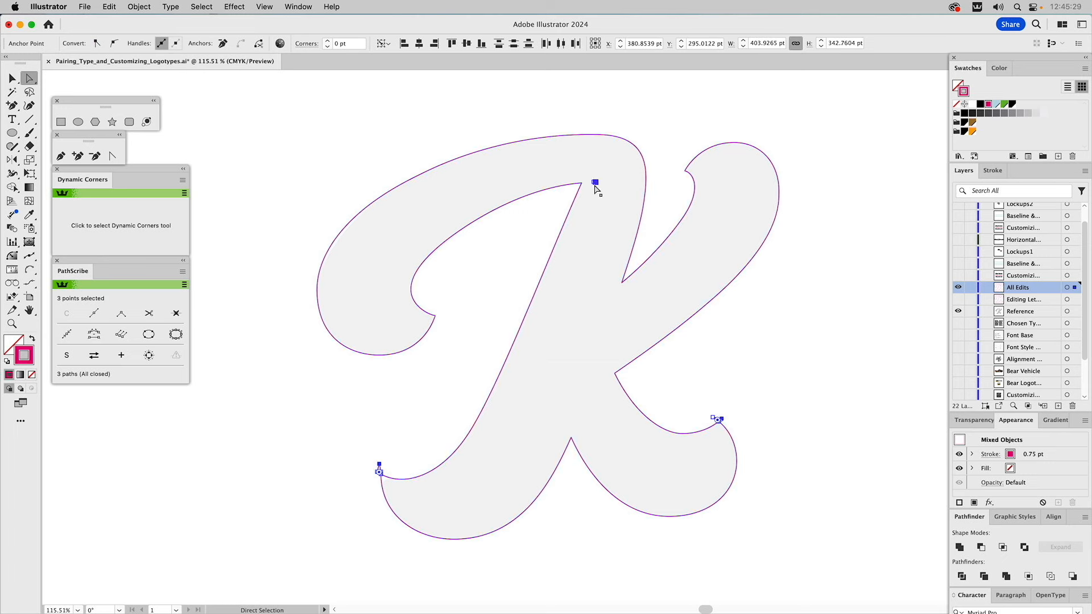
key(super+shift+a)
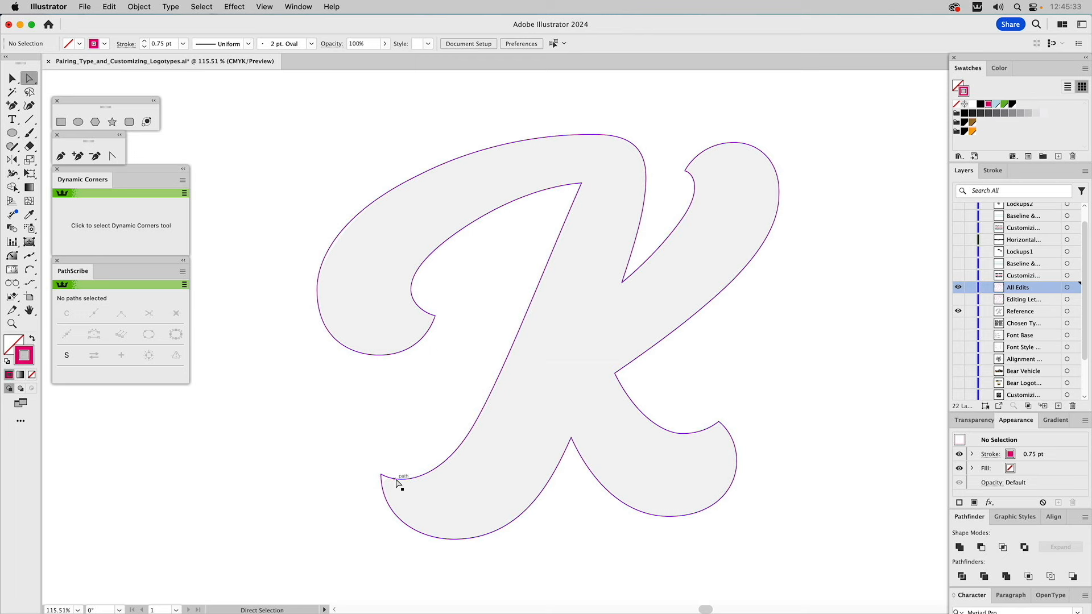
Step: Round the sharp tip of the K's lower-left terminal with its live corner to match the gray reference
key(z)
drag(335, 443, 416, 521)
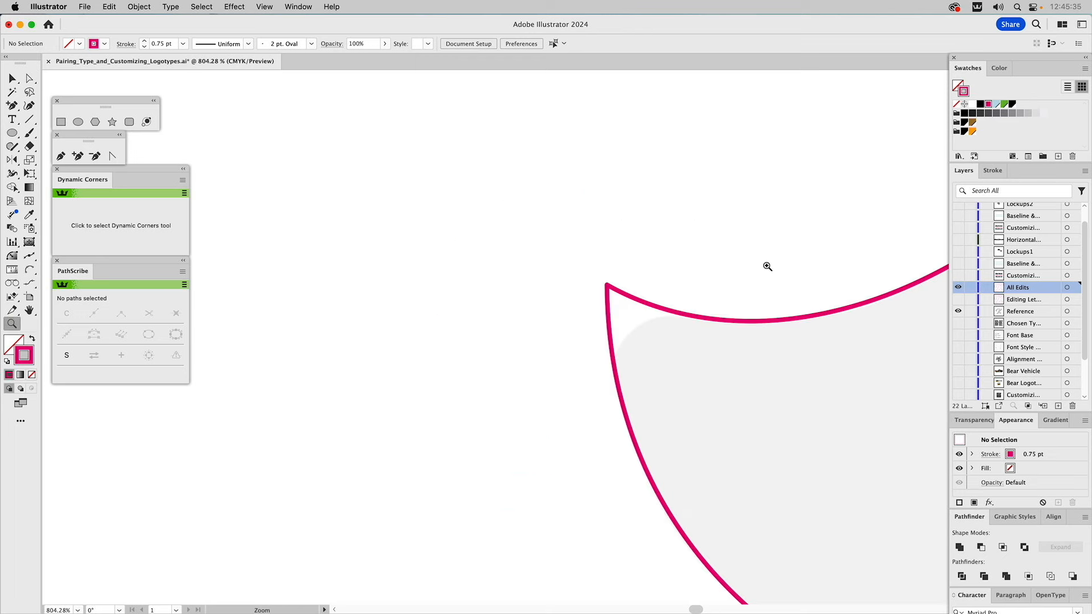
key(a)
drag(623, 267, 674, 371)
click(610, 251)
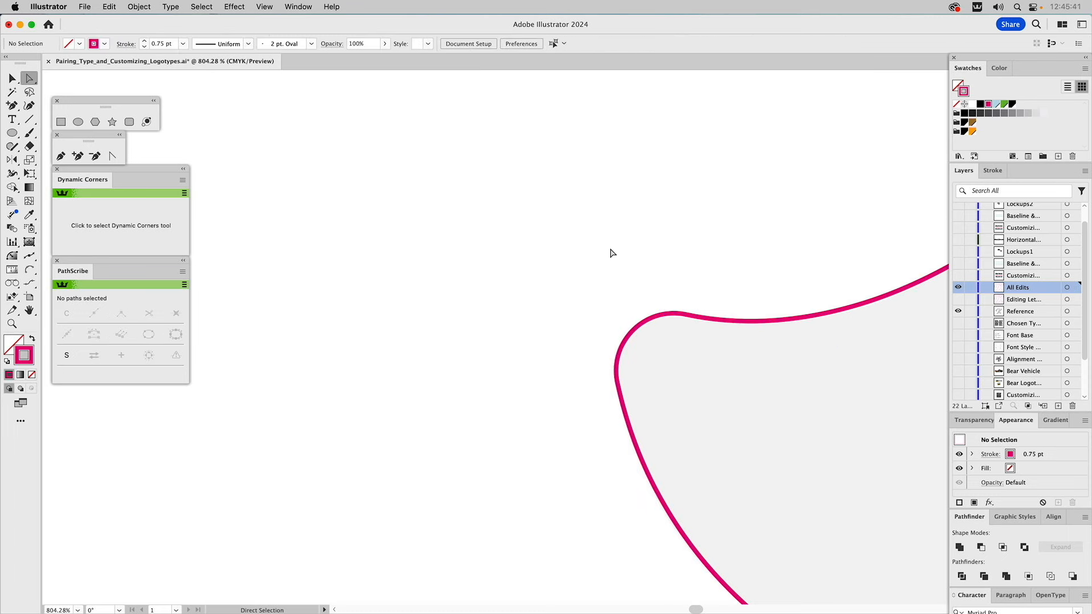
key(super+0)
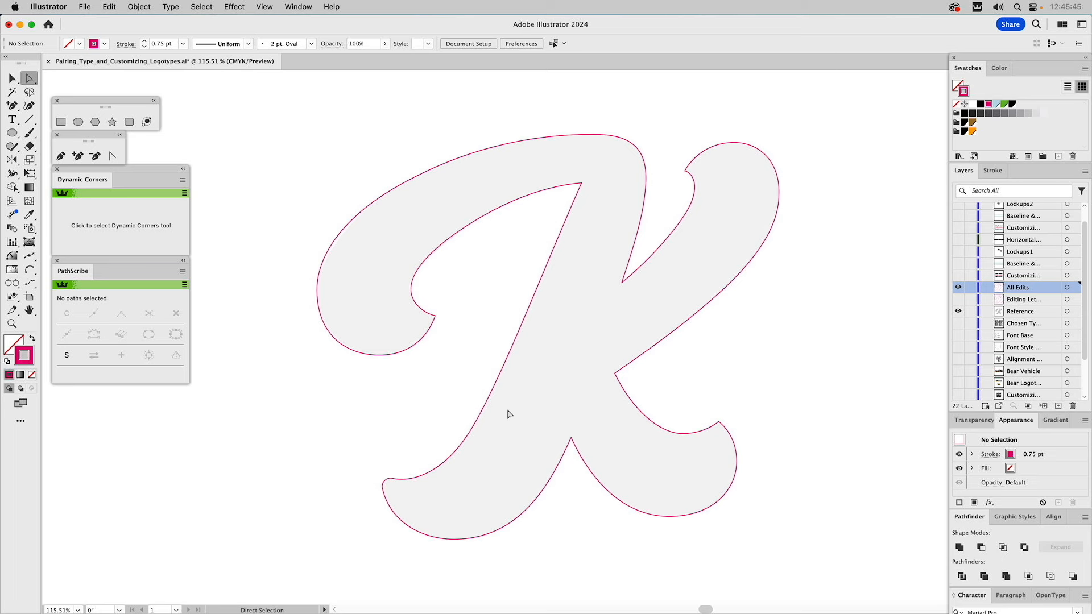
Step: Hide the Reference and All Edits layers and show the customizing layer with the Andala Regular Script versions
click(957, 287)
scroll(958, 281, up, 1)
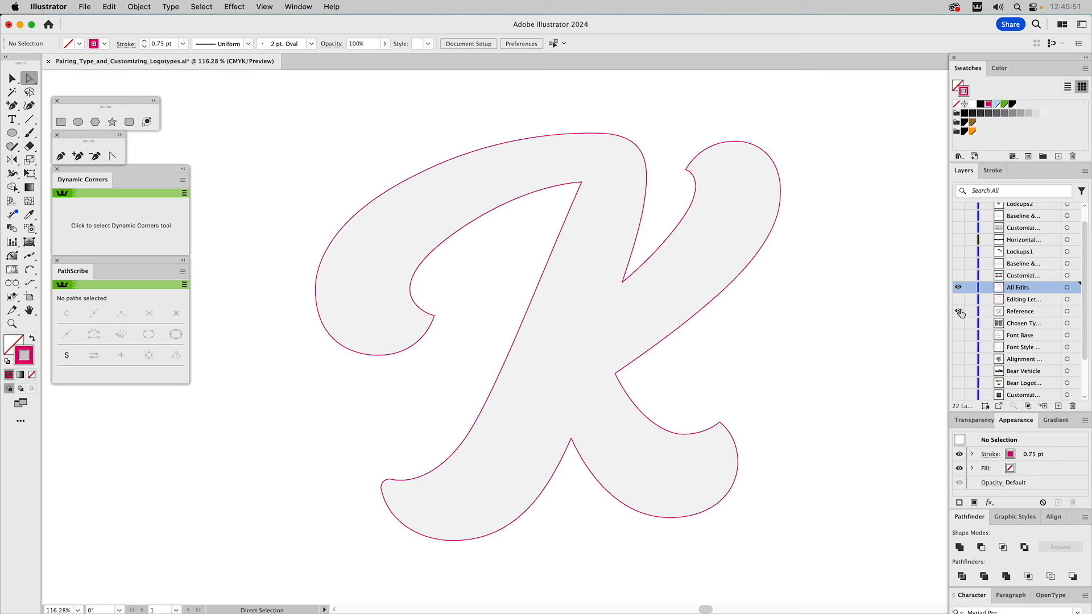
click(959, 312)
click(958, 287)
click(958, 276)
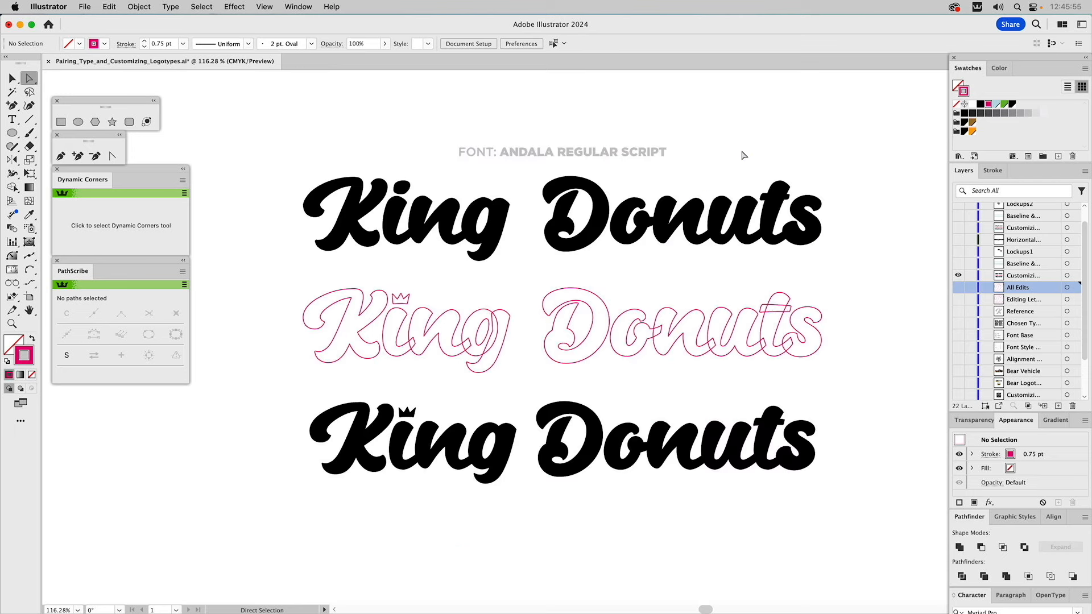
Step: Select the original Andala Regular Script lettering and the pink customized outlines in turn to compare their anchor point counts in PathScribe
key(v)
click(788, 191)
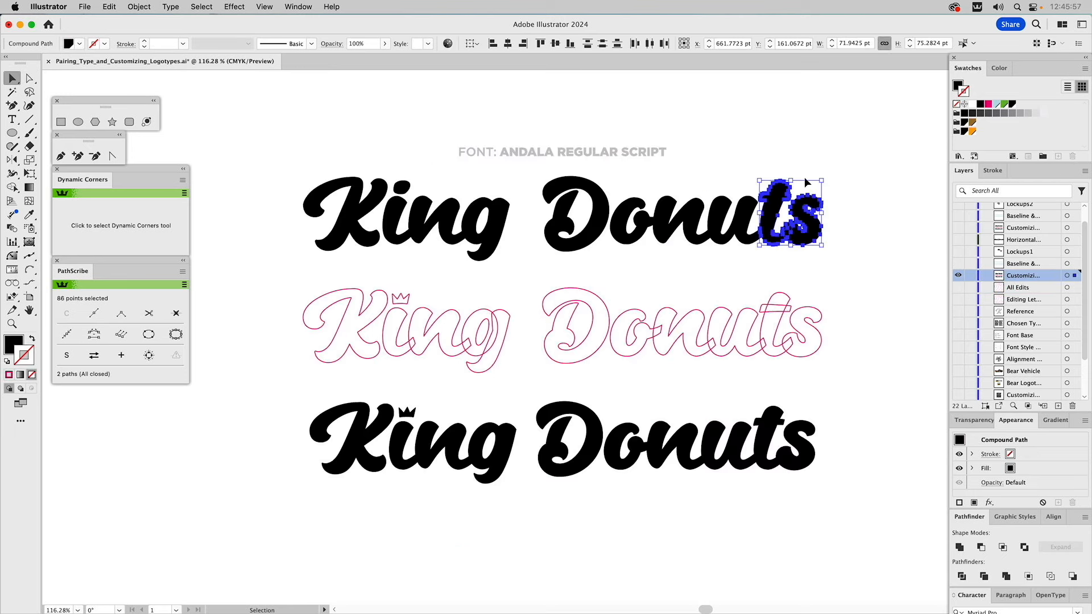
drag(857, 168, 273, 256)
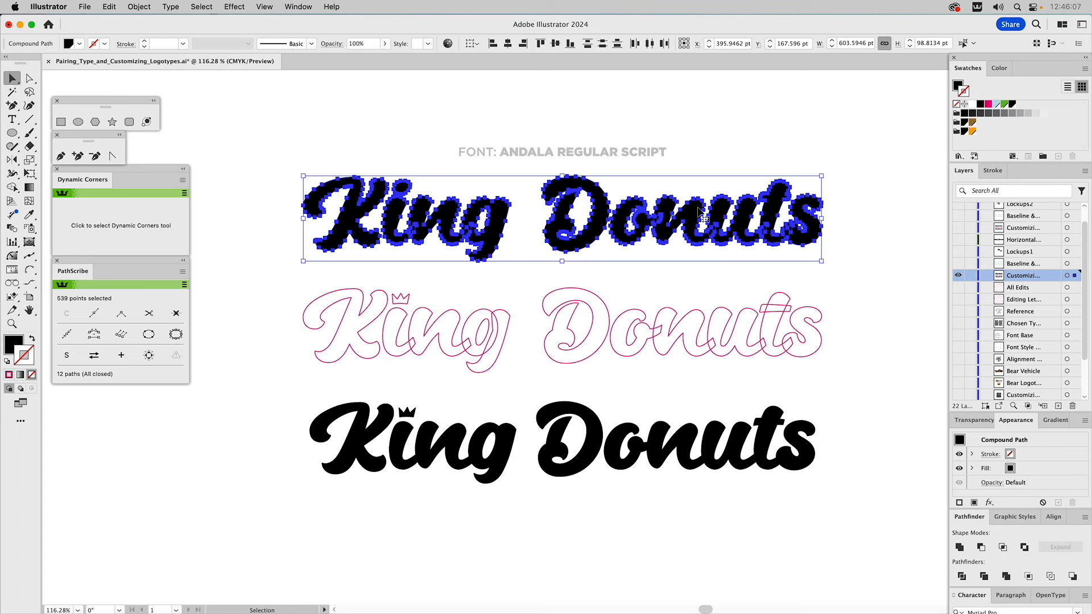
key(super+shift+a)
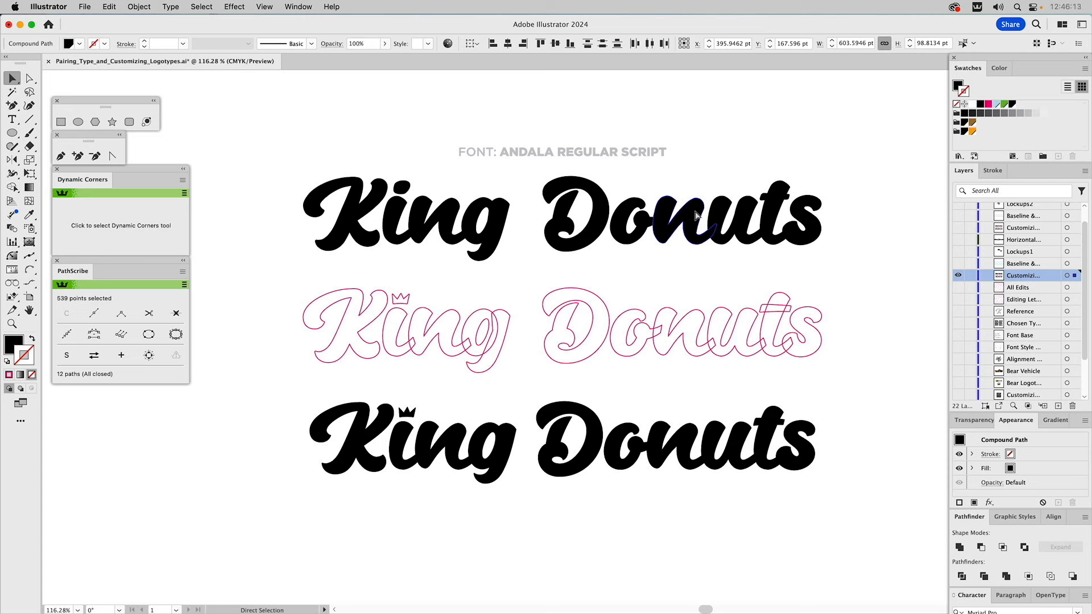
click(696, 216)
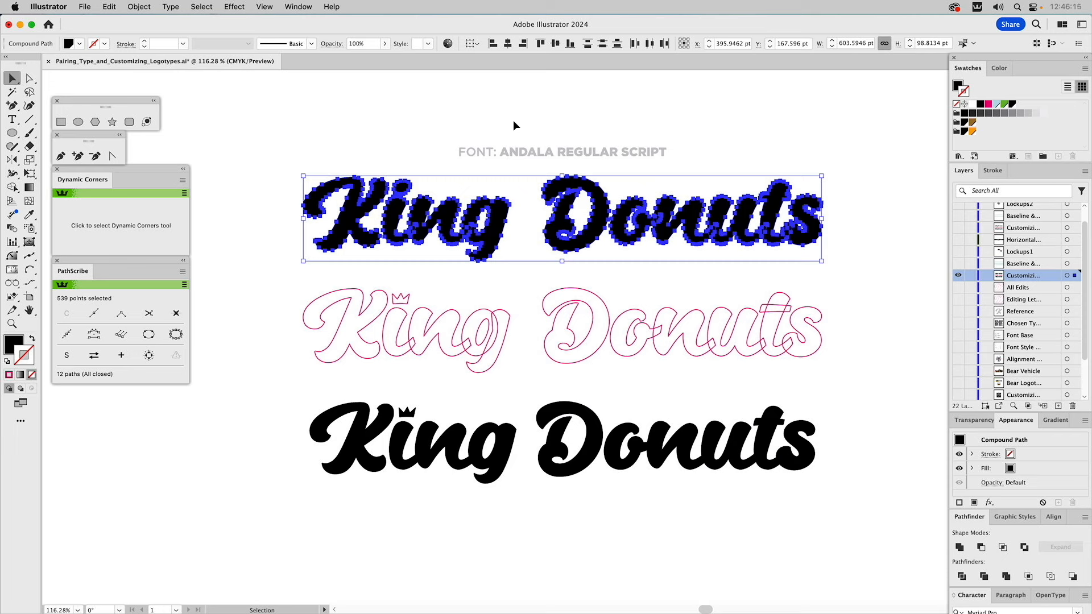
key(super+shift+a)
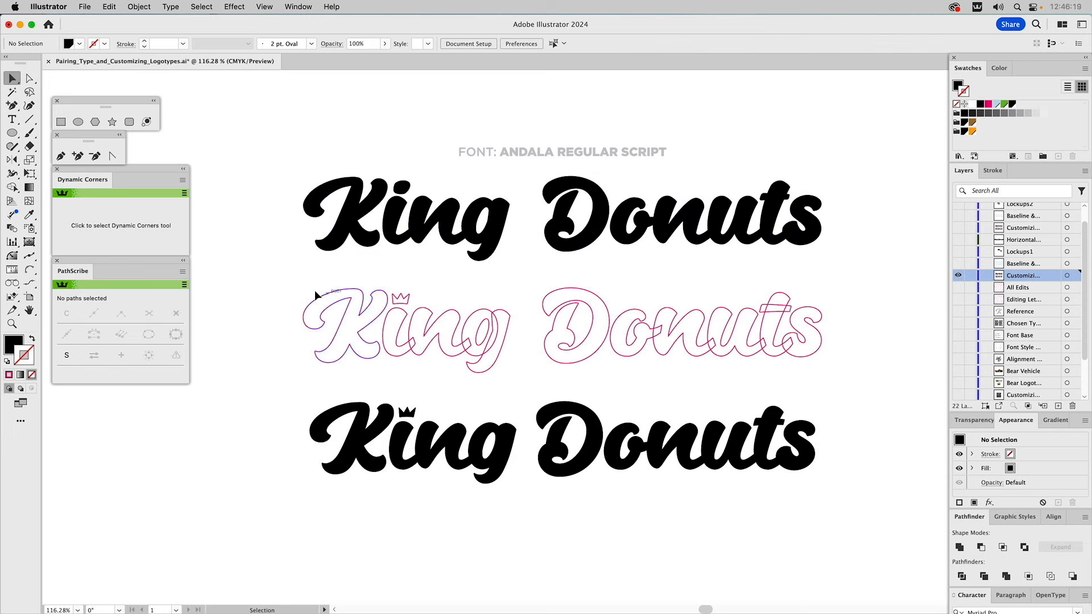
drag(303, 288, 854, 370)
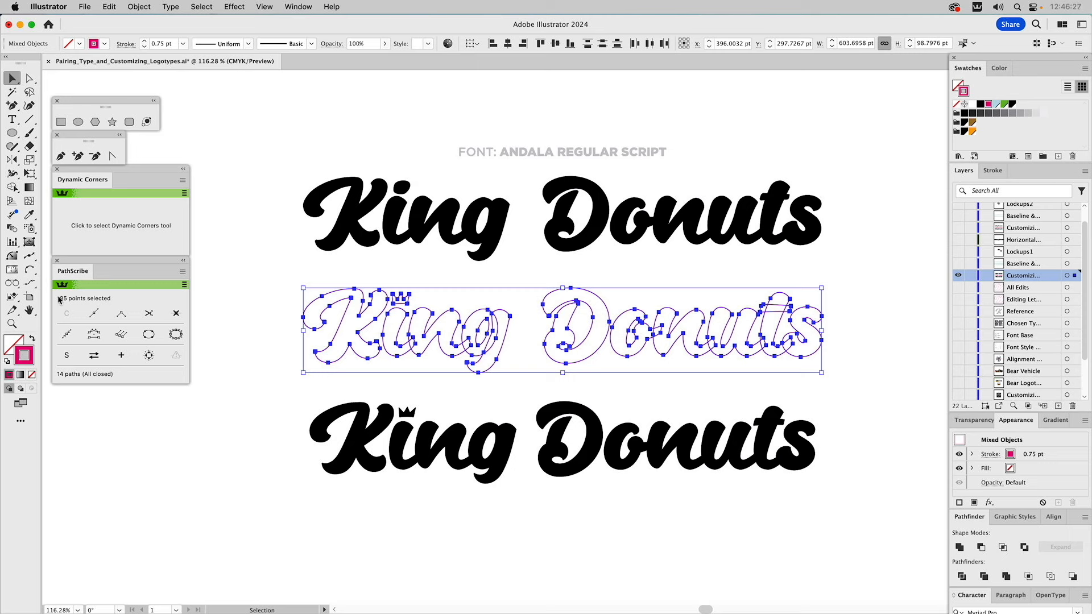
click(371, 272)
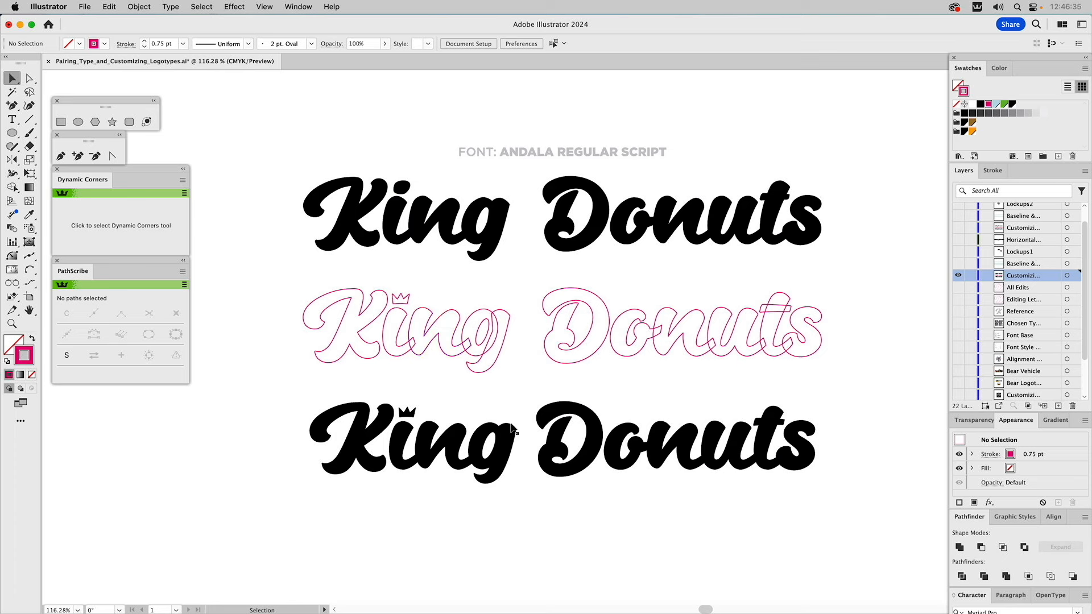
Step: Examine the finished black lettering in the third row and show the baseline guides across all three versions
drag(318, 392, 731, 479)
click(863, 330)
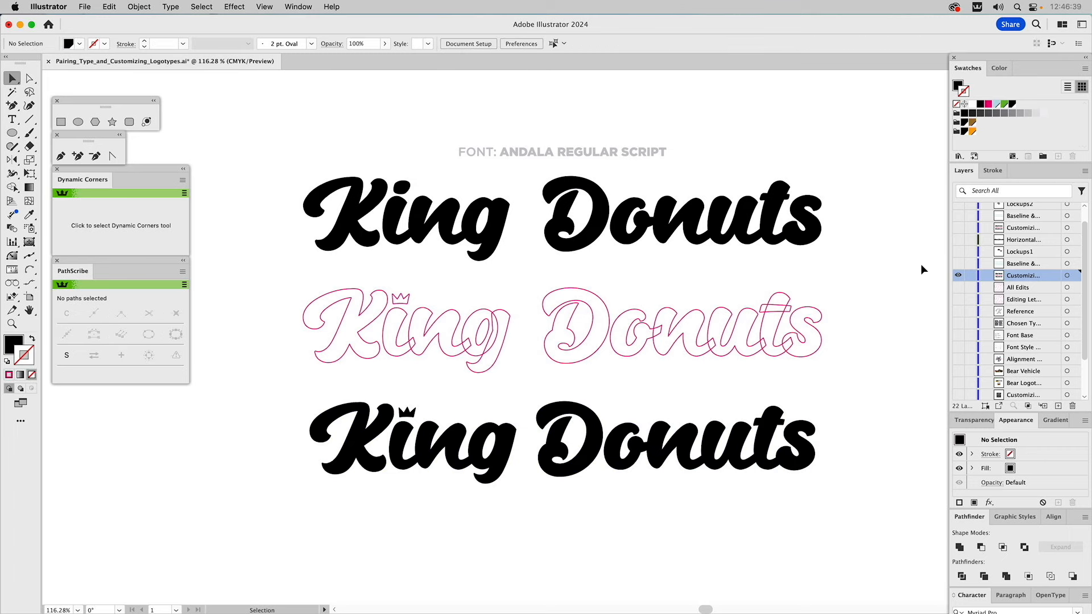
click(959, 264)
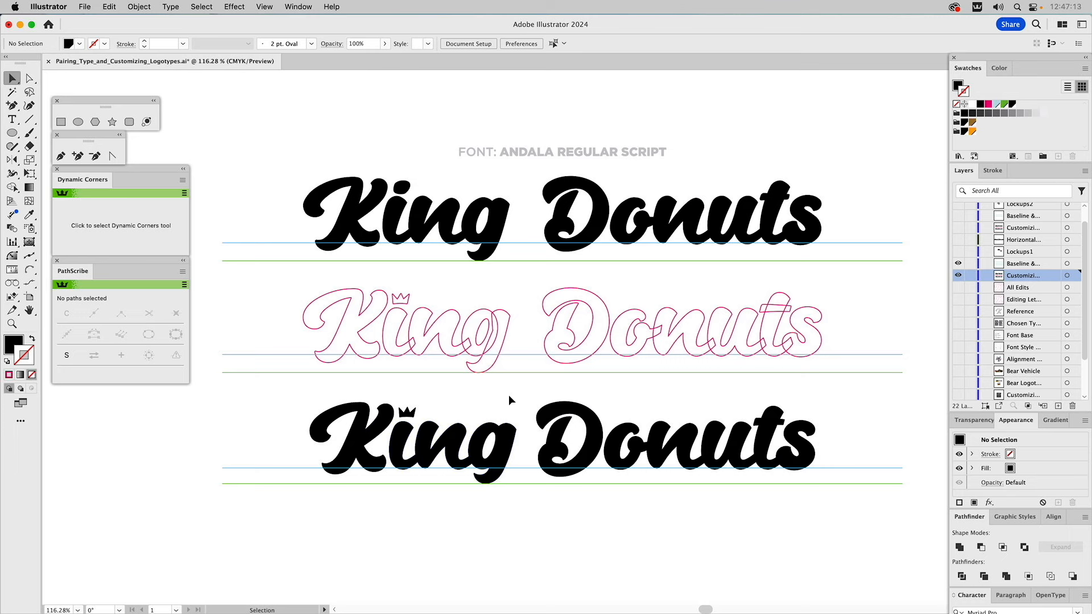
Step: Show only the Lockups1 layer and center the donut mascot horizontally under the King Donuts lettering, using the lettering as key object
alt+click(958, 251)
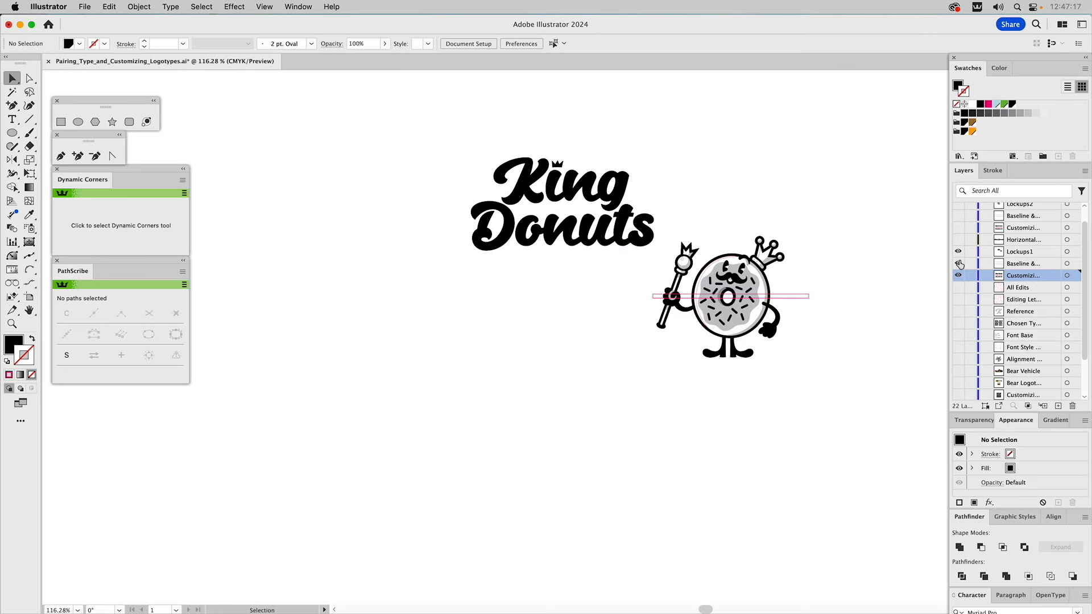
click(737, 265)
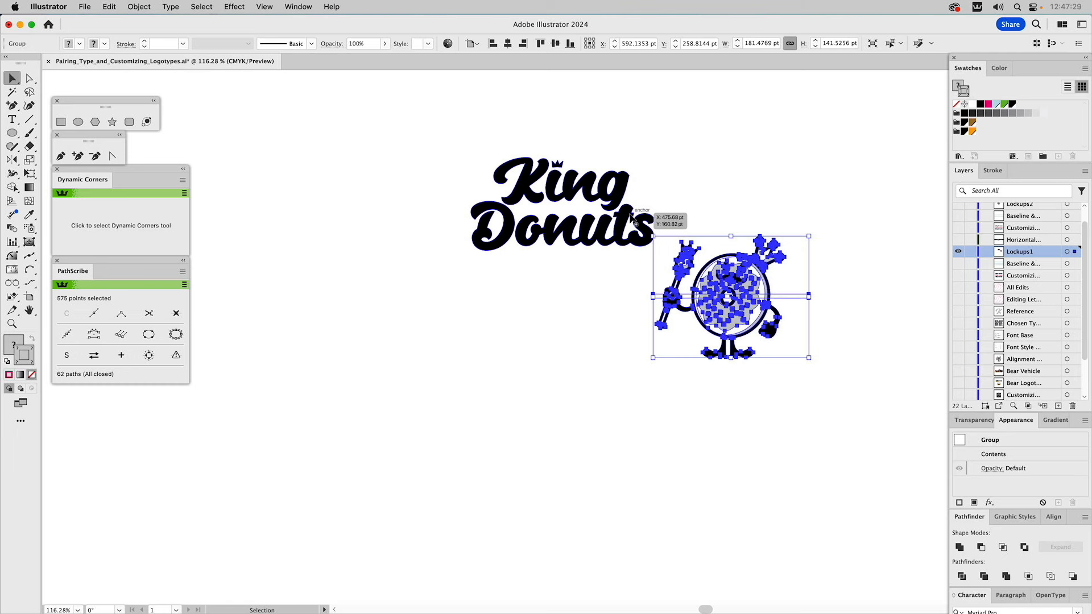
shift+click(626, 223)
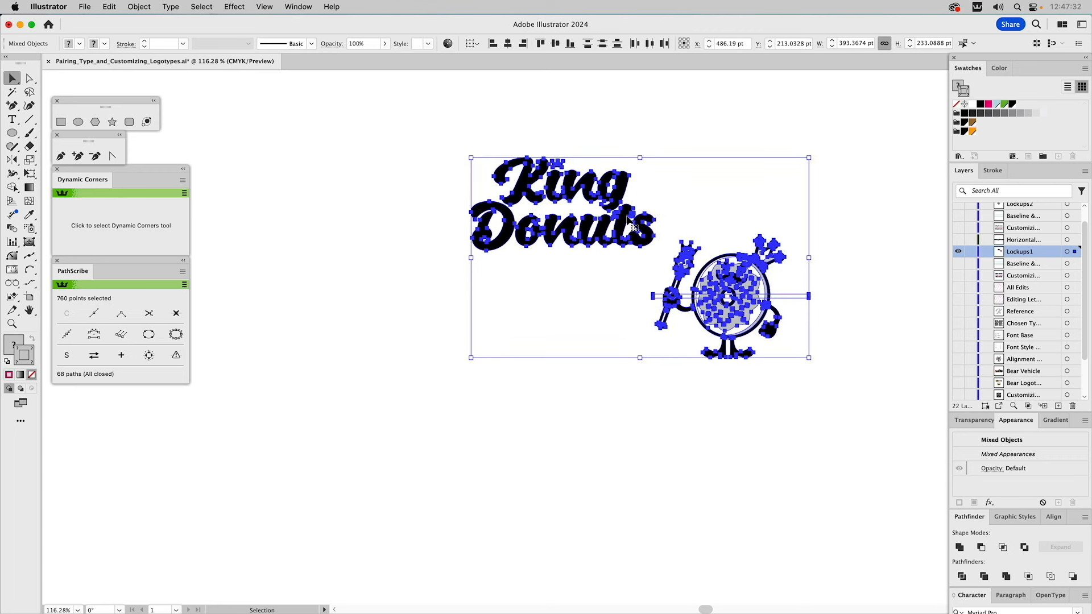
click(626, 217)
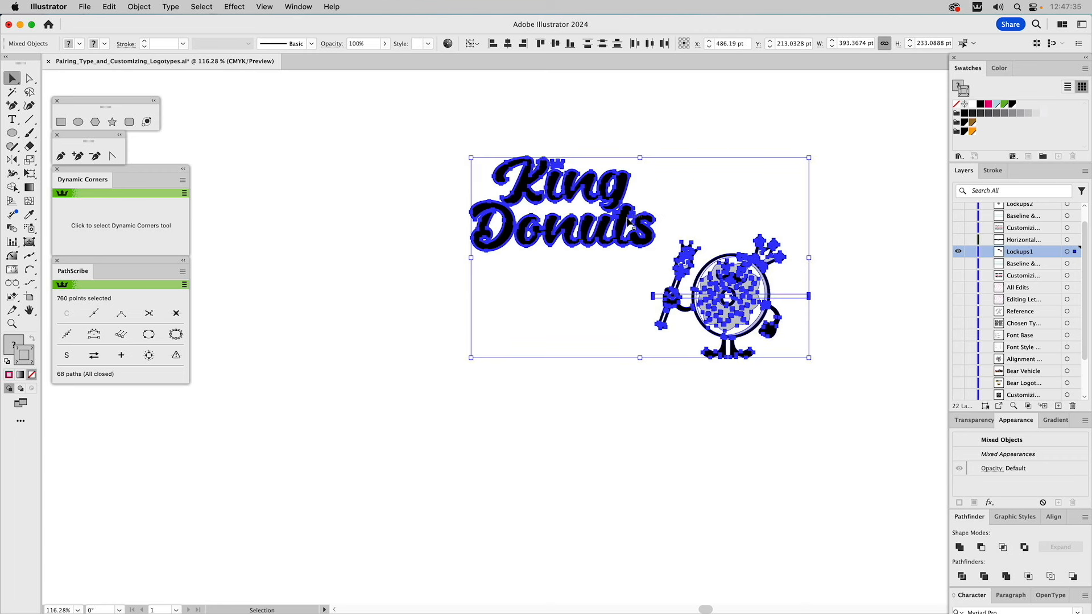
click(1054, 517)
click(979, 547)
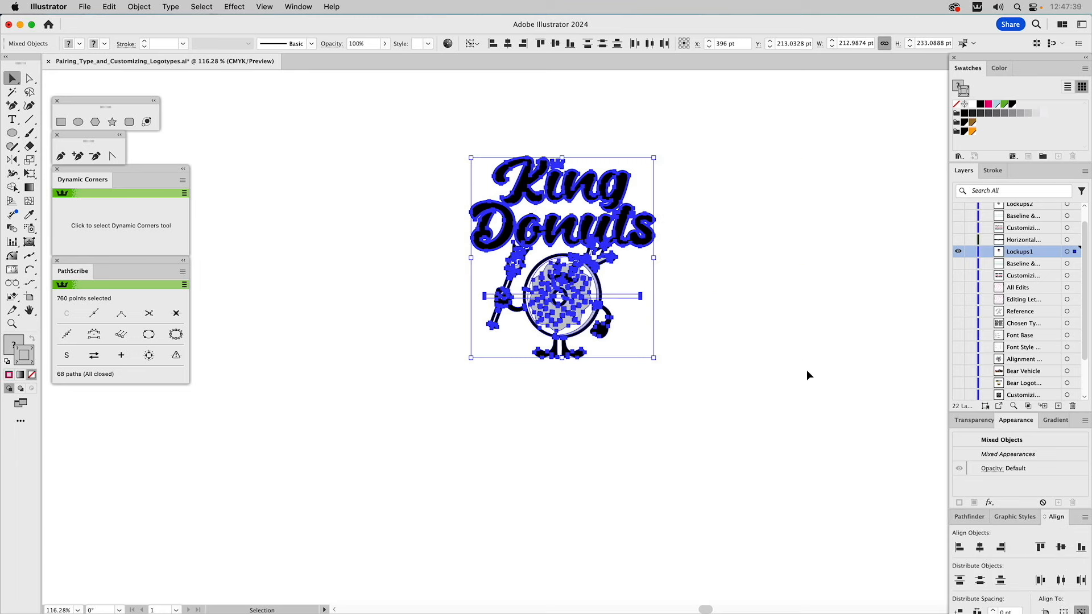
click(754, 304)
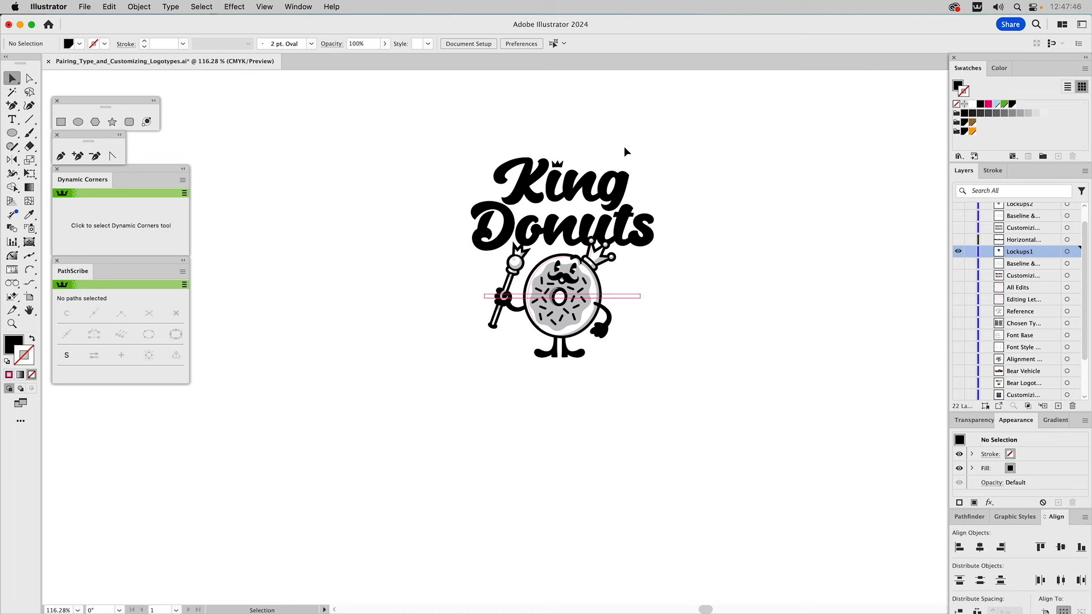
Step: Scale the whole stacked lockup of lettering and donut mascot uniformly to 140%
drag(623, 148, 365, 400)
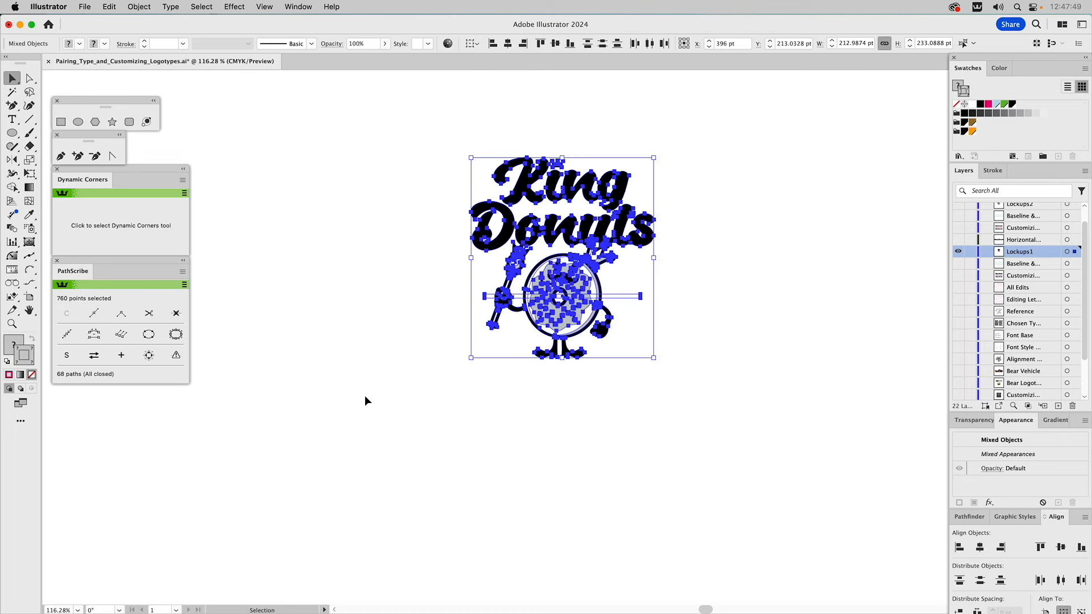
double_click(30, 161)
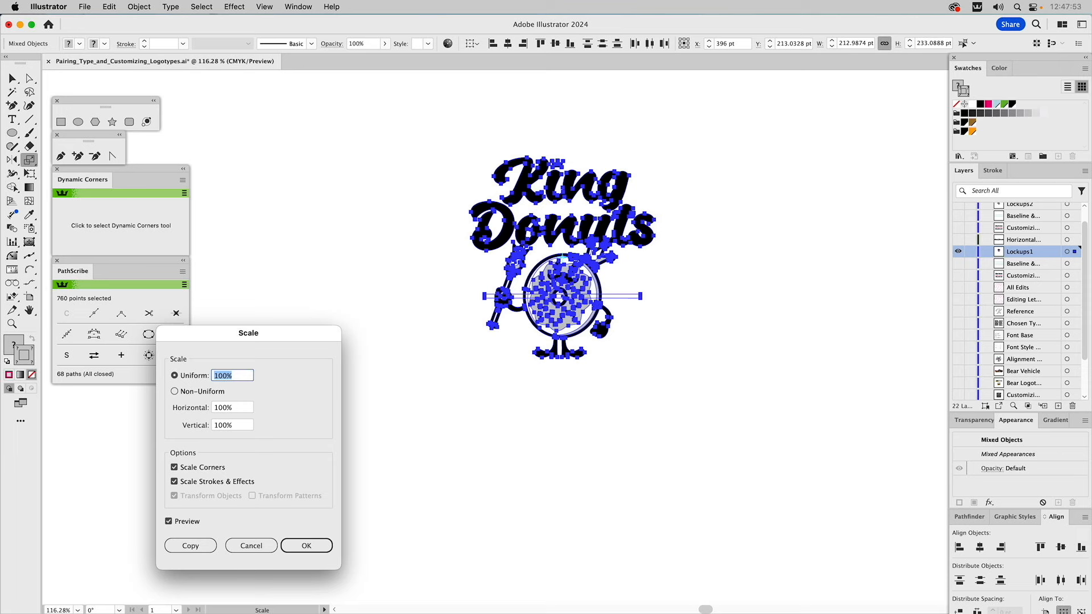
text(140)
key(Return)
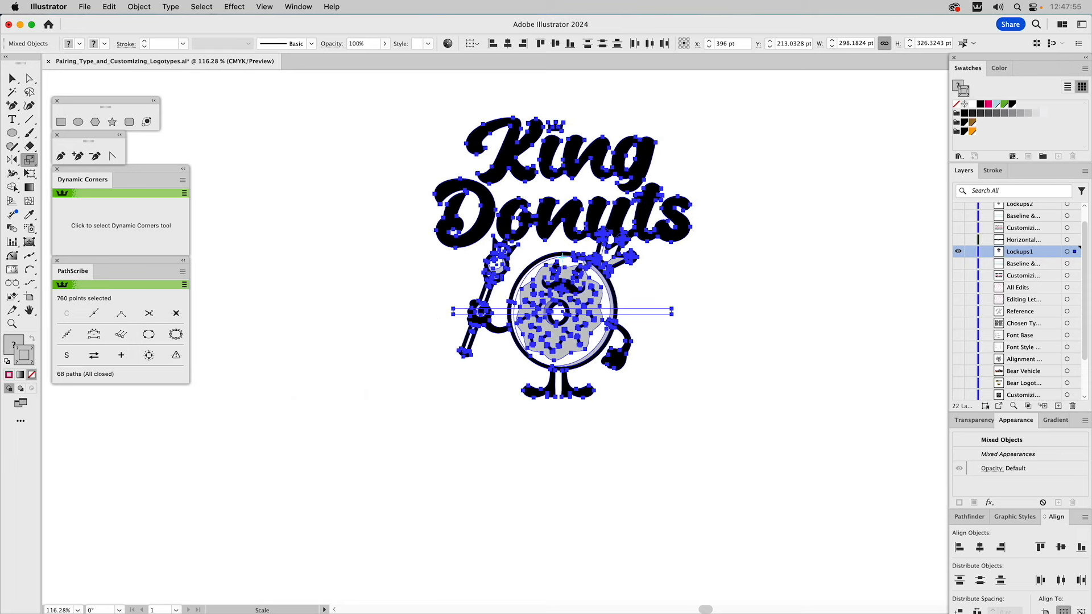
key(v)
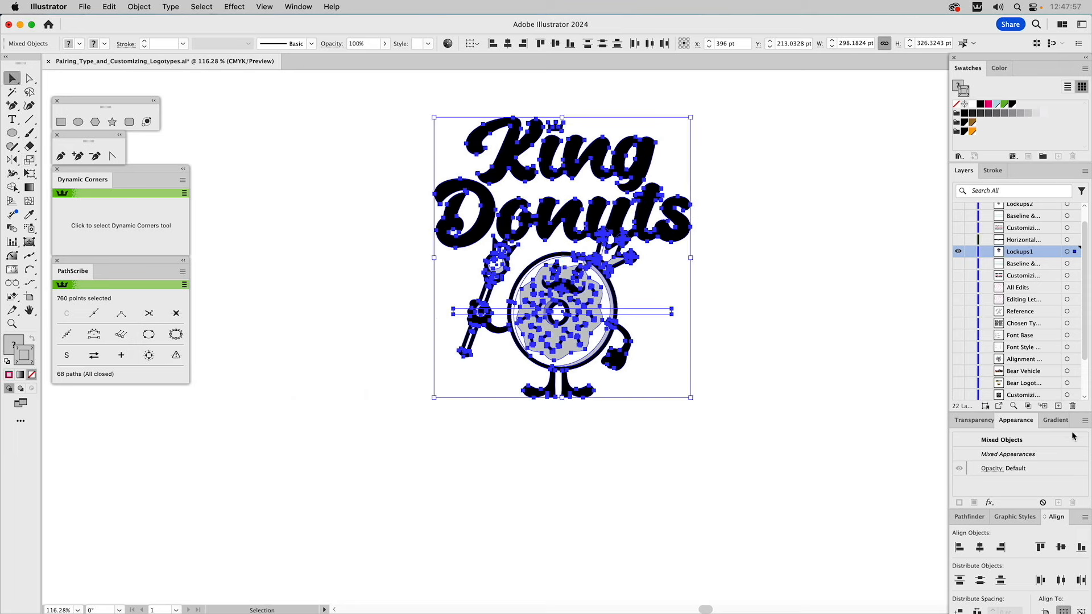
click(737, 292)
Step: Delete the thin pink alignment rectangle running across the donut mascot
key(a)
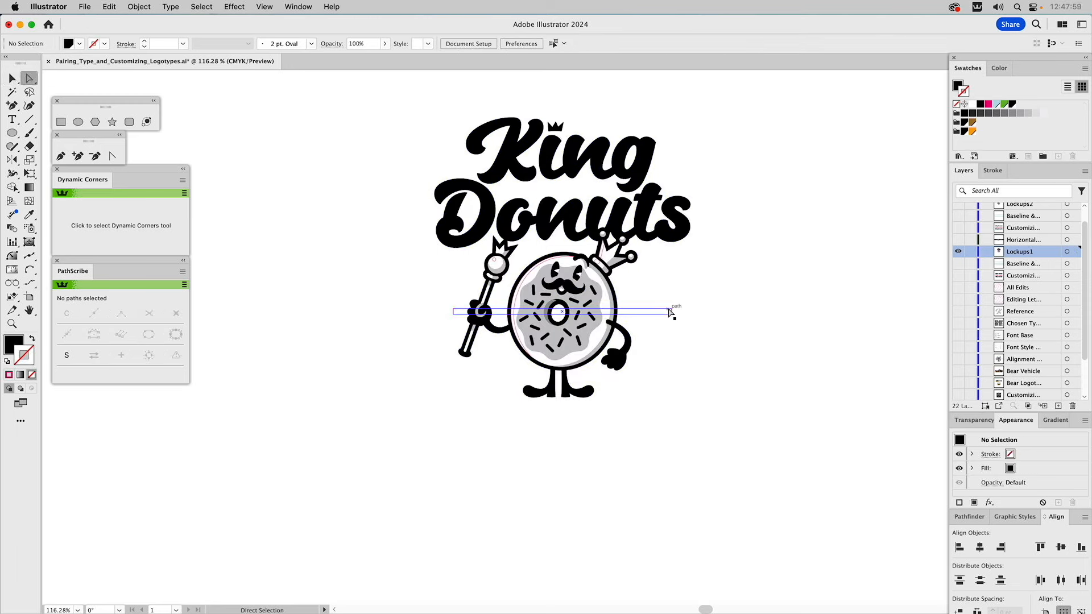
drag(695, 303, 663, 321)
click(663, 322)
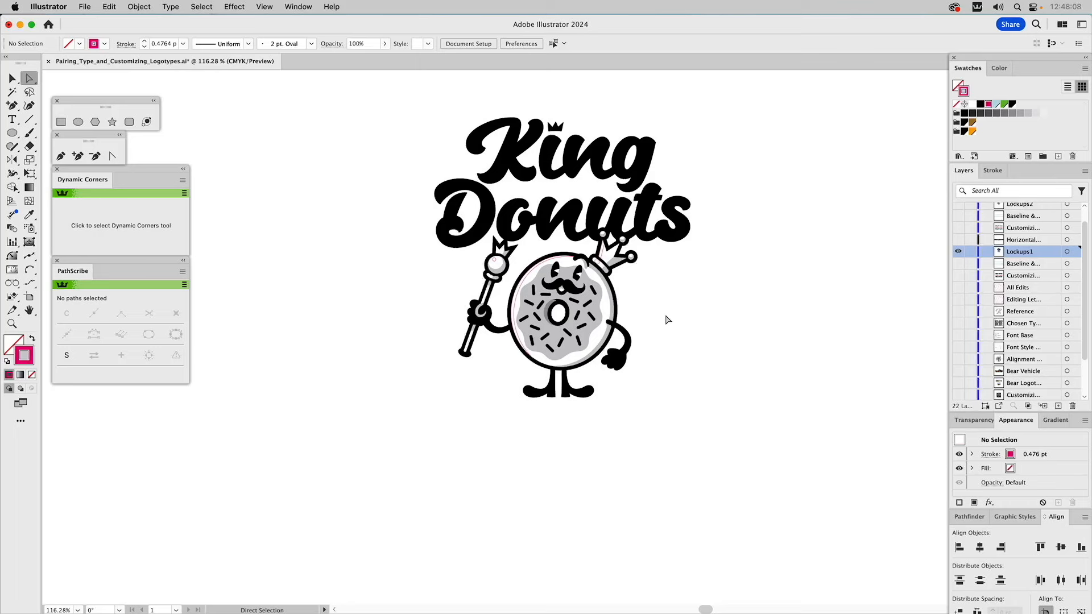
Step: Preview the horizontal lockup layer, and show only the BigFat Script customizing layer and make it active
click(959, 241)
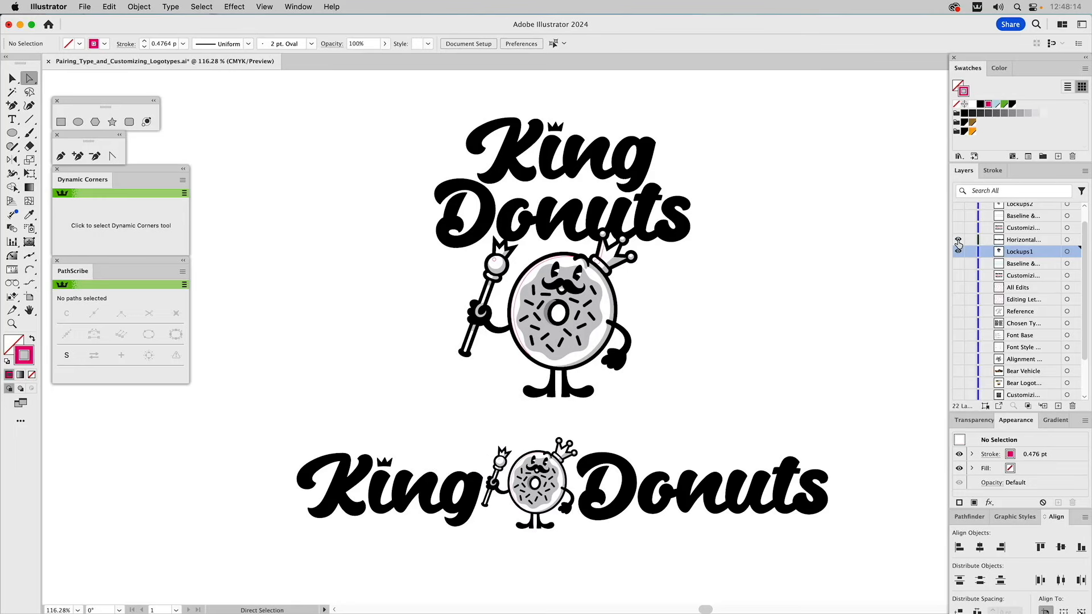
click(958, 239)
click(958, 239)
alt+click(959, 228)
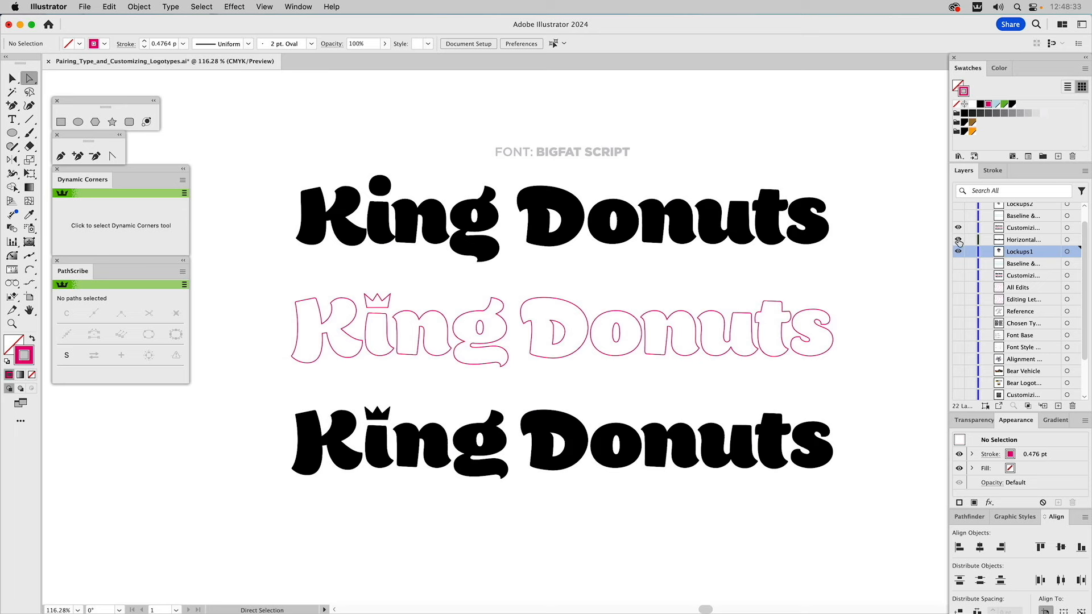
click(1016, 230)
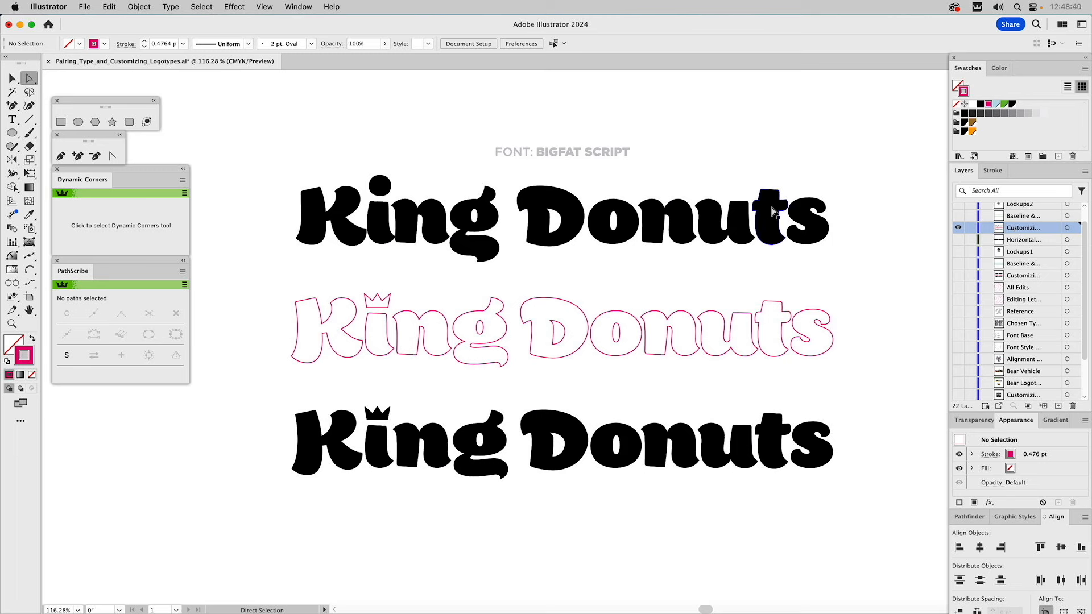
Step: Select the original black BigFat Script lettering to check its point count, and deselect it
key(v)
drag(260, 183, 878, 240)
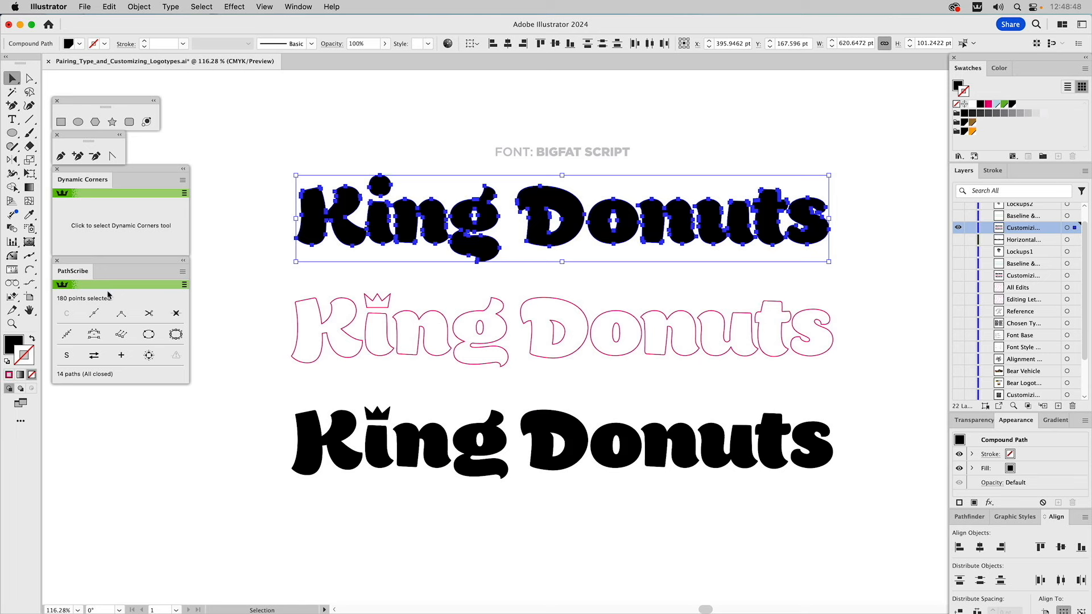
click(453, 286)
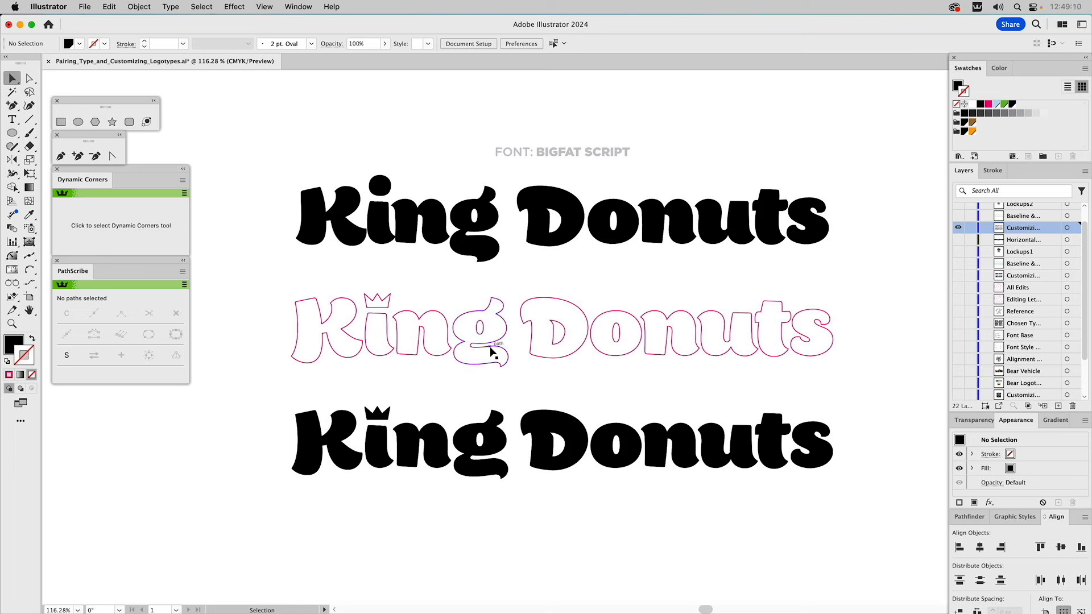
Step: Show the baseline guide layer above the customizing layer, and check the point count of the pink outlined customized lettering
click(958, 216)
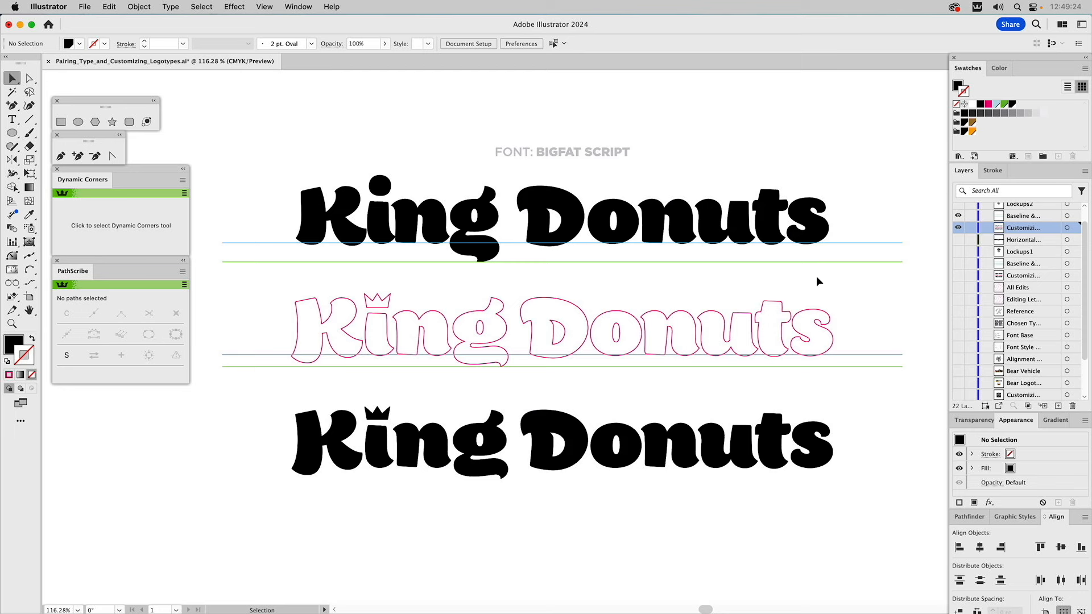
drag(753, 292, 282, 318)
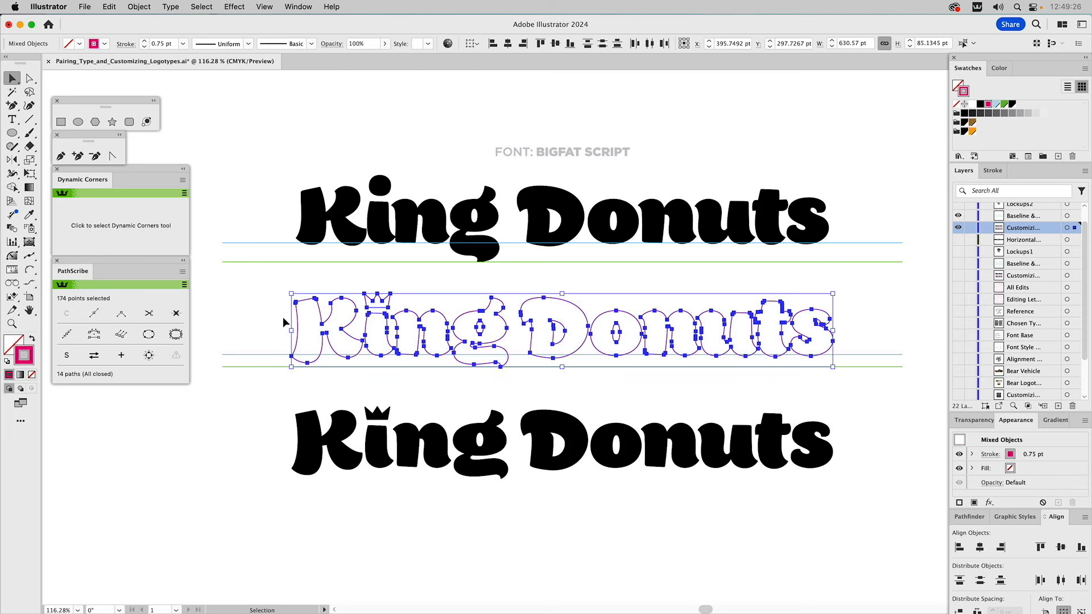
click(249, 297)
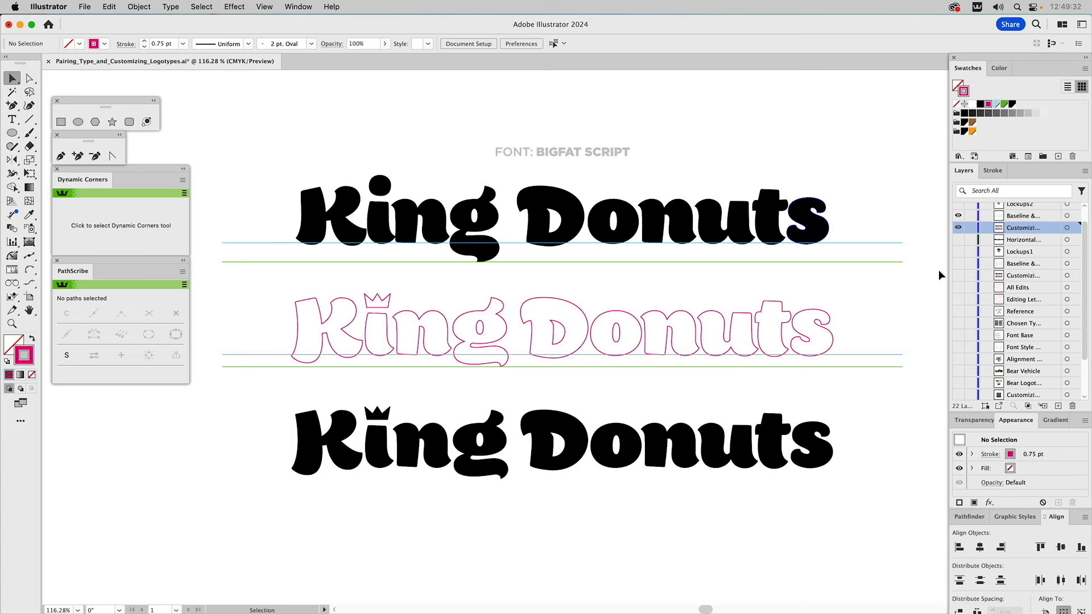
Step: Show only the Lockups2 layer together with the horizontal lockup layer above it
scroll(1014, 250, up, 1)
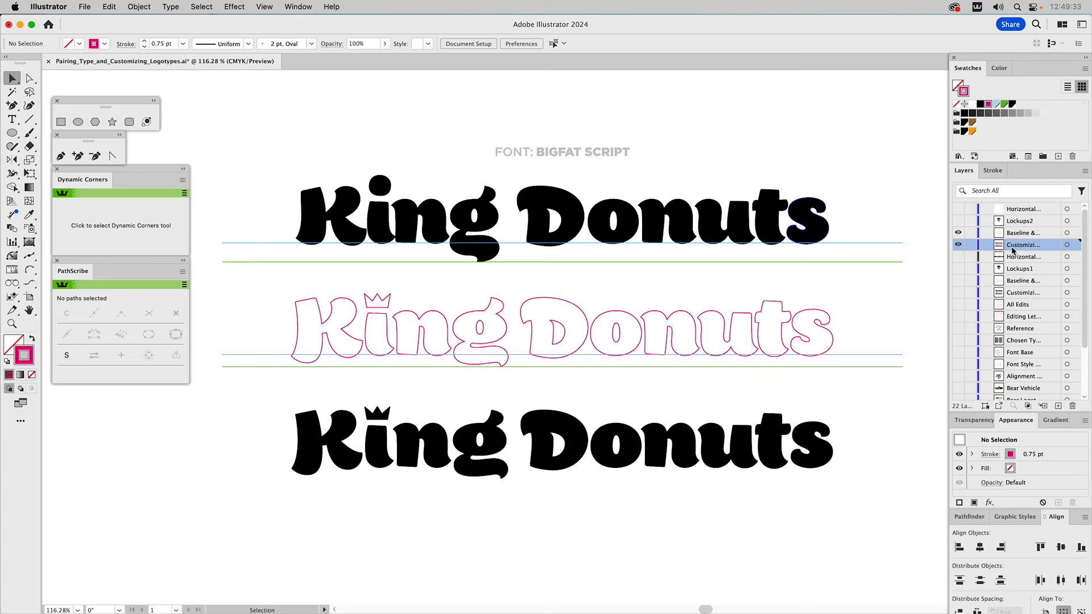
alt+click(958, 222)
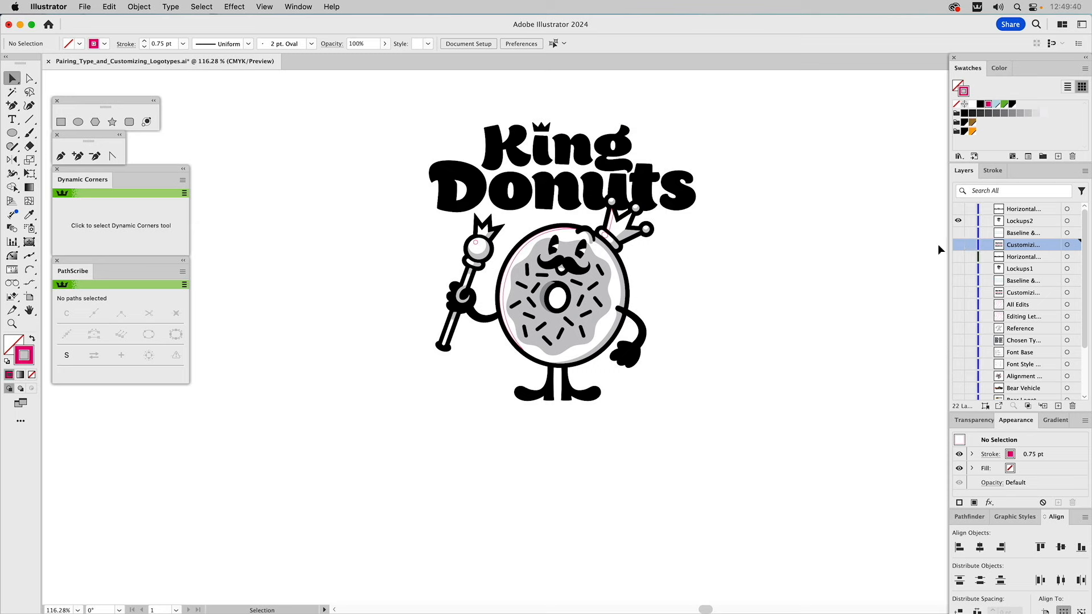
click(959, 209)
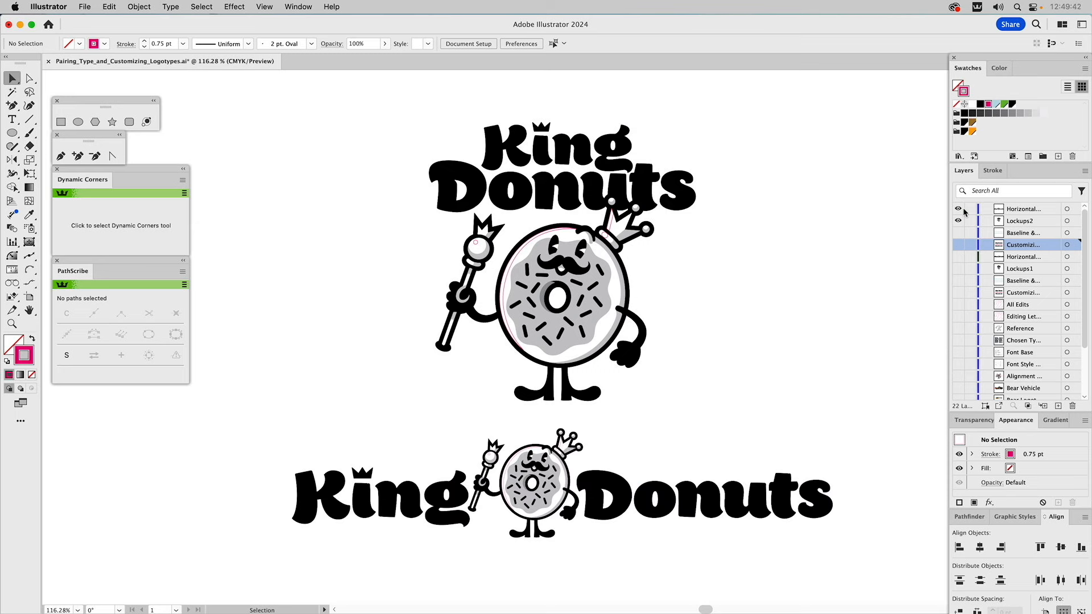